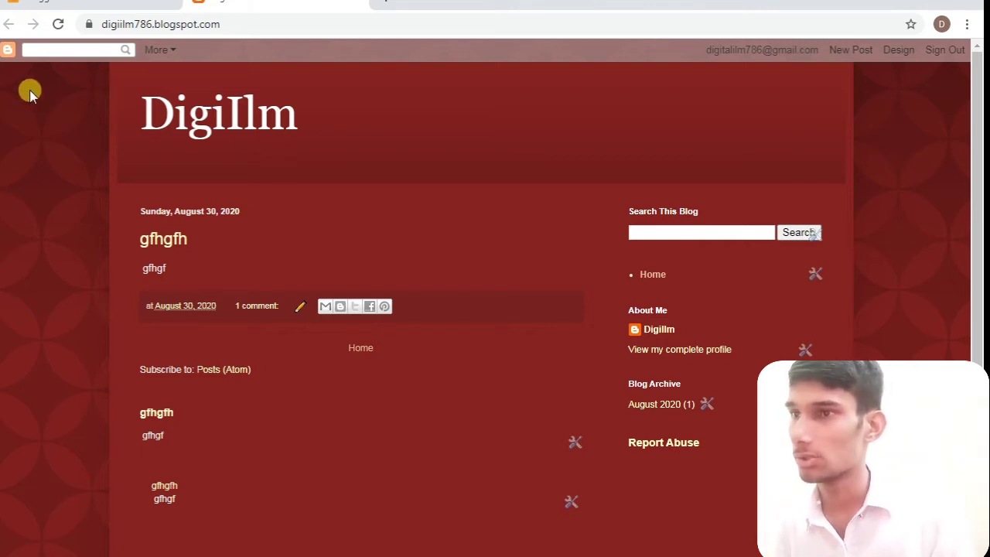
Step: Open samiskills.com in a new browser tab
{"action": "scroll", "coordinate": [967, 160], "scroll_direction": "down", "scroll_amount": 1}
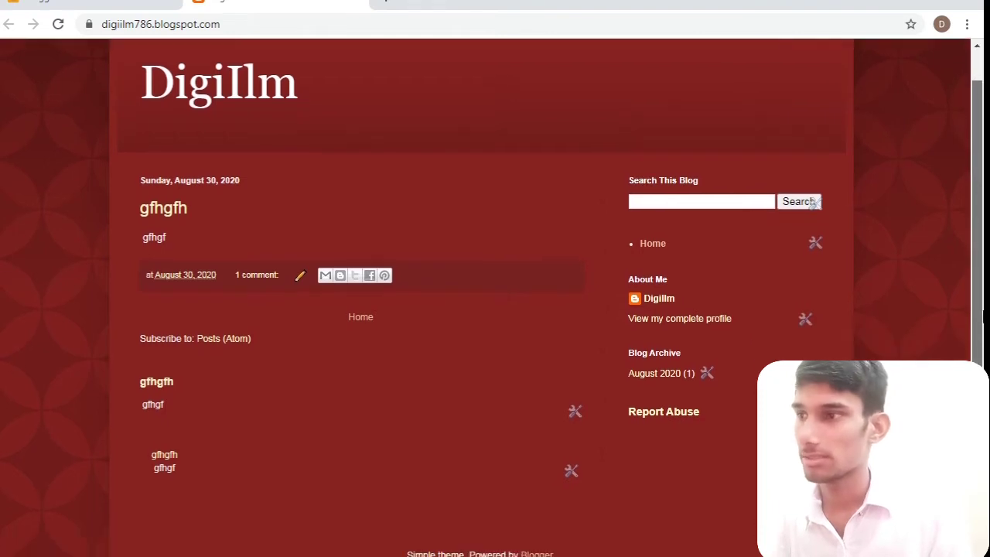
{"action": "left_click", "coordinate": [382, 3]}
{"action": "left_click", "coordinate": [403, 25]}
{"action": "type", "text": "samiskills.com"}
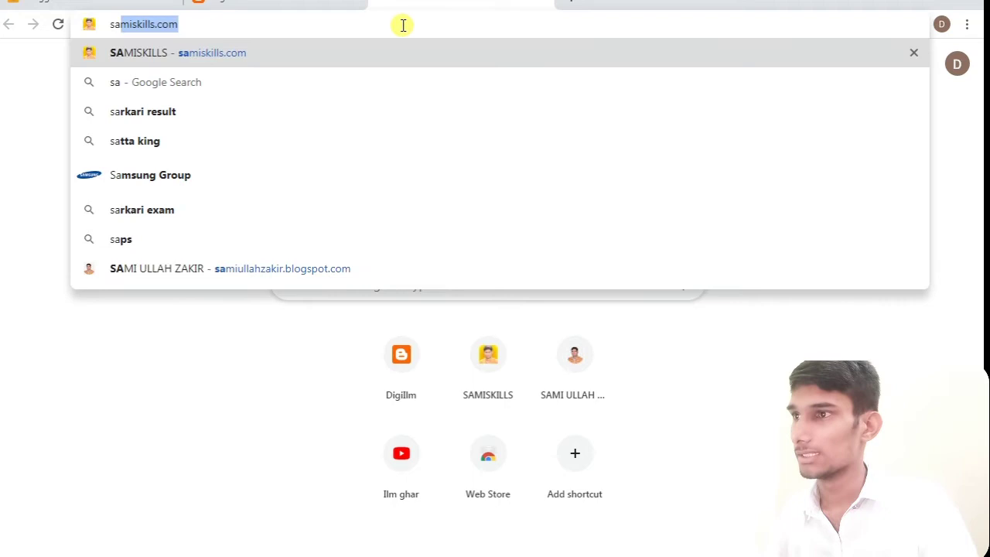
{"action": "key", "text": "Return"}
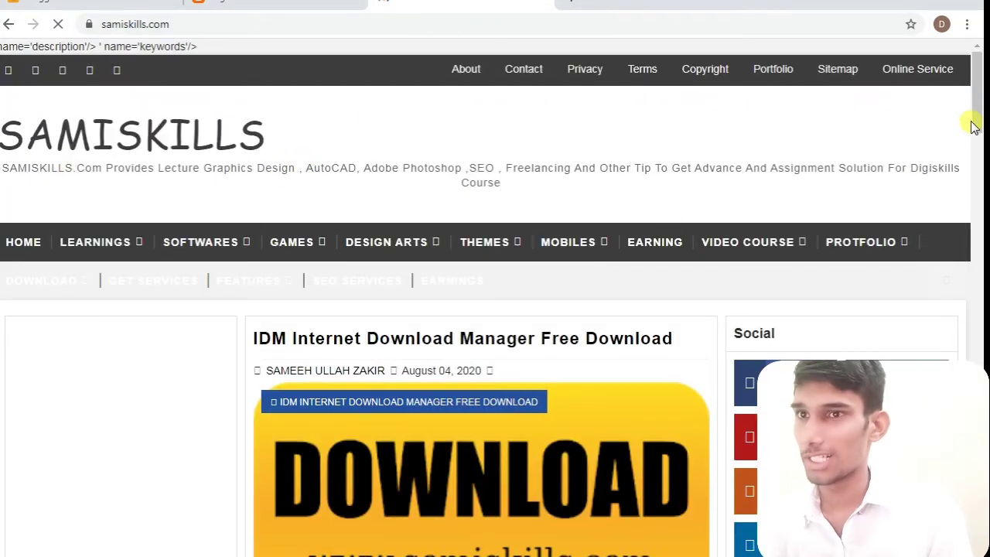
Step: Examine the samiskills.com home page from its header down to the footer, and close its tab
{"action": "mouse_move", "coordinate": [981, 92]}
{"action": "left_mouse_down"}
{"action": "mouse_move", "coordinate": [982, 213]}
{"action": "mouse_move", "coordinate": [980, 91]}
{"action": "left_mouse_up"}
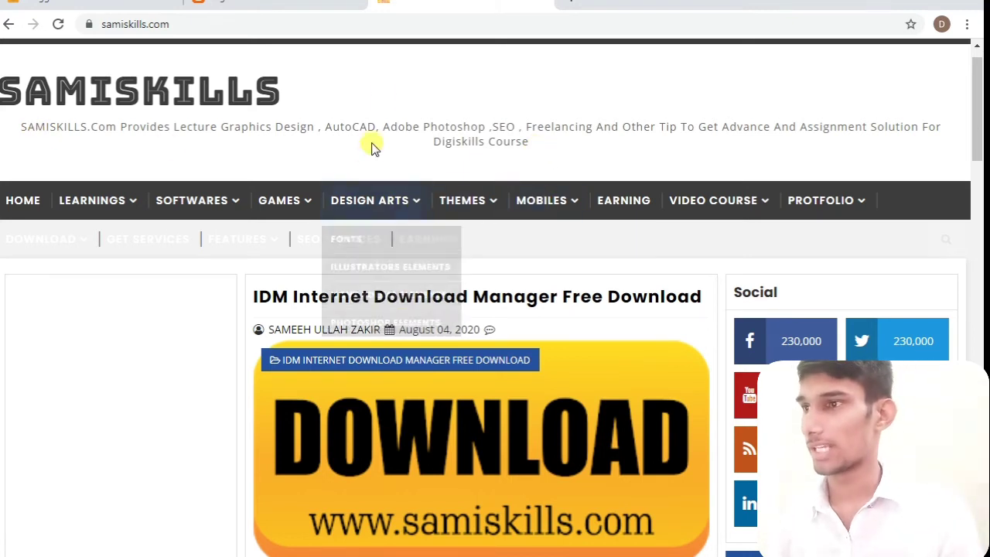
{"action": "right_click", "coordinate": [387, 95]}
{"action": "left_click", "coordinate": [360, 82]}
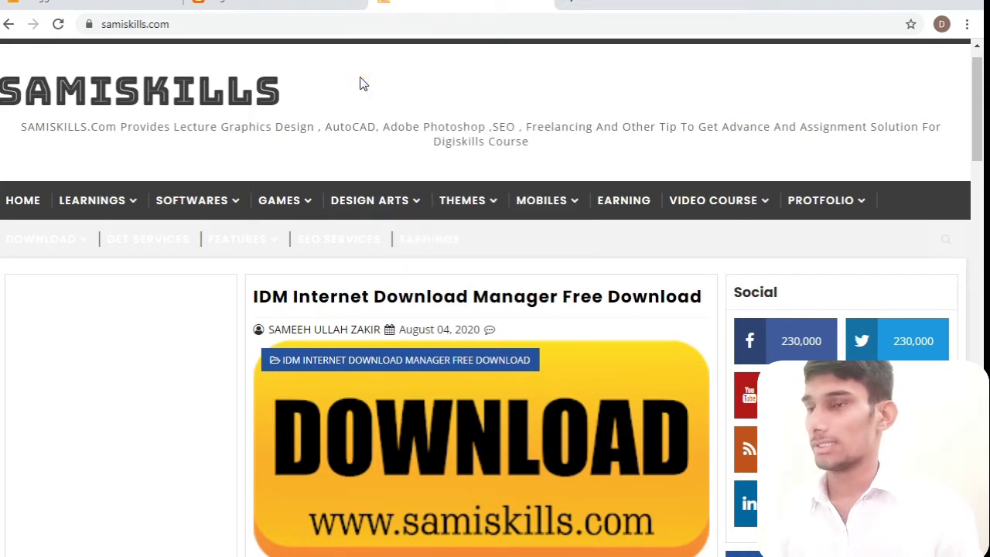
{"action": "scroll", "coordinate": [568, 164], "scroll_direction": "down", "scroll_amount": 20}
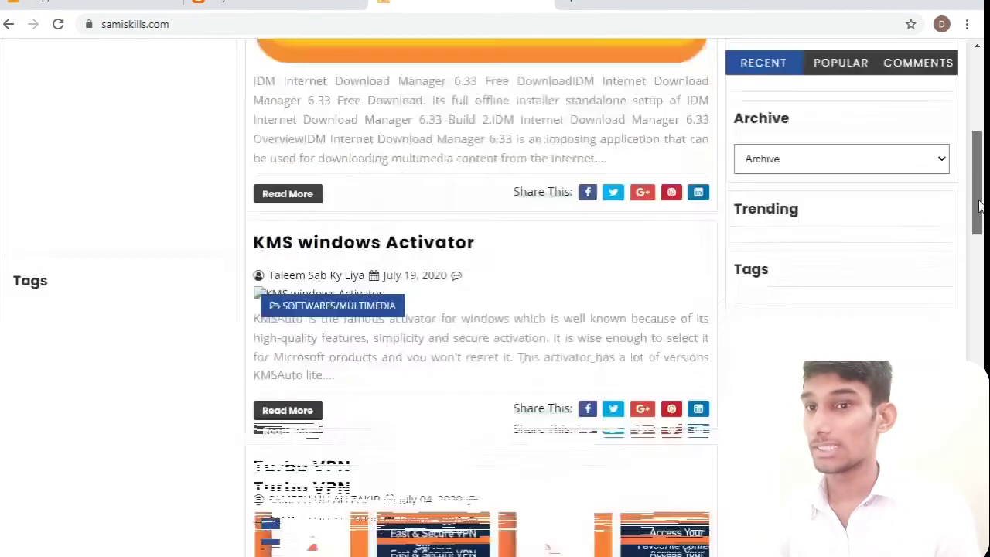
{"action": "scroll", "coordinate": [382, 297], "scroll_direction": "down", "scroll_amount": 5}
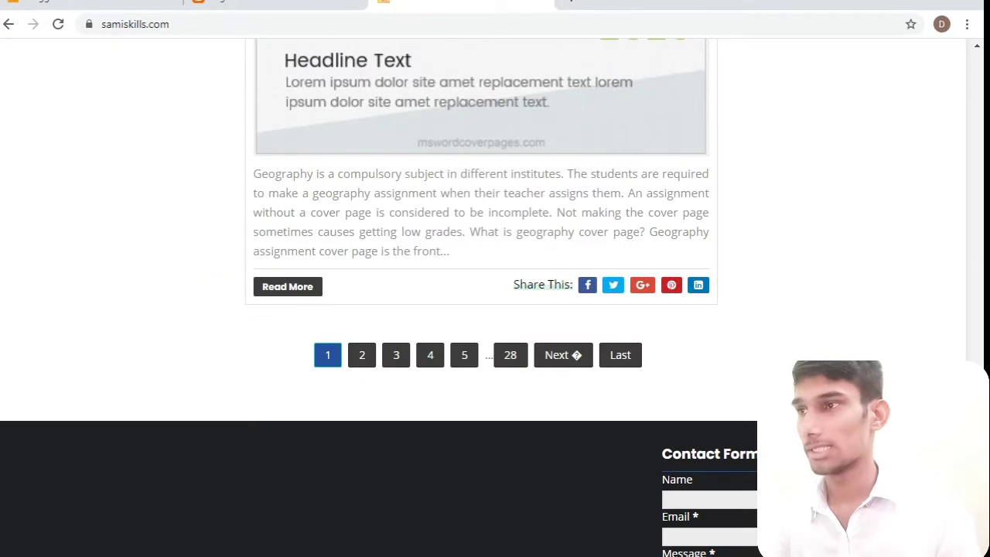
{"action": "left_click", "coordinate": [542, 4]}
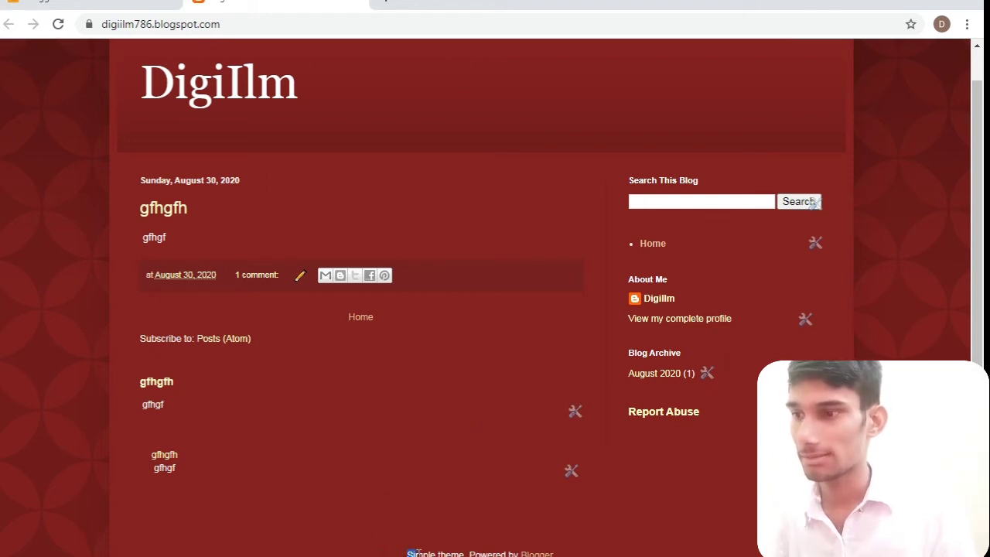
Step: Highlight the "Simple theme. Powered by Blogger" credit line in the DigiIlm blog's footer
{"action": "left_click_drag", "start_coordinate": [489, 550], "coordinate": [536, 553]}
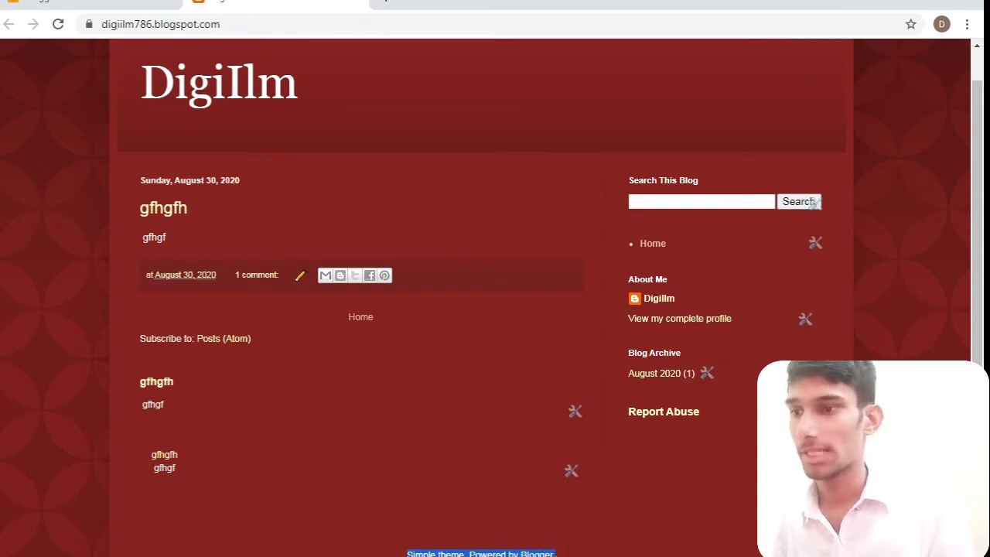
{"action": "left_click_drag", "start_coordinate": [555, 553], "coordinate": [388, 550]}
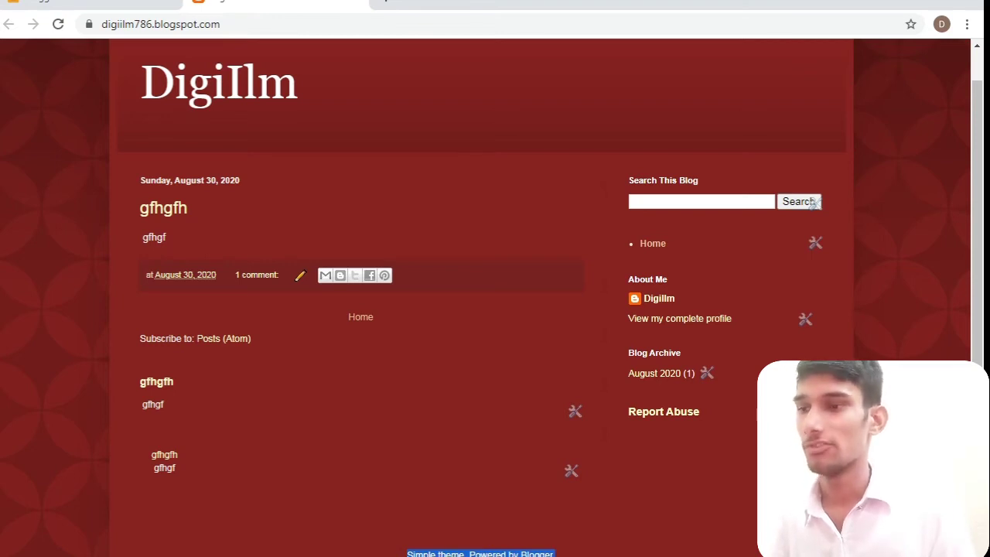
{"action": "left_click", "coordinate": [388, 550]}
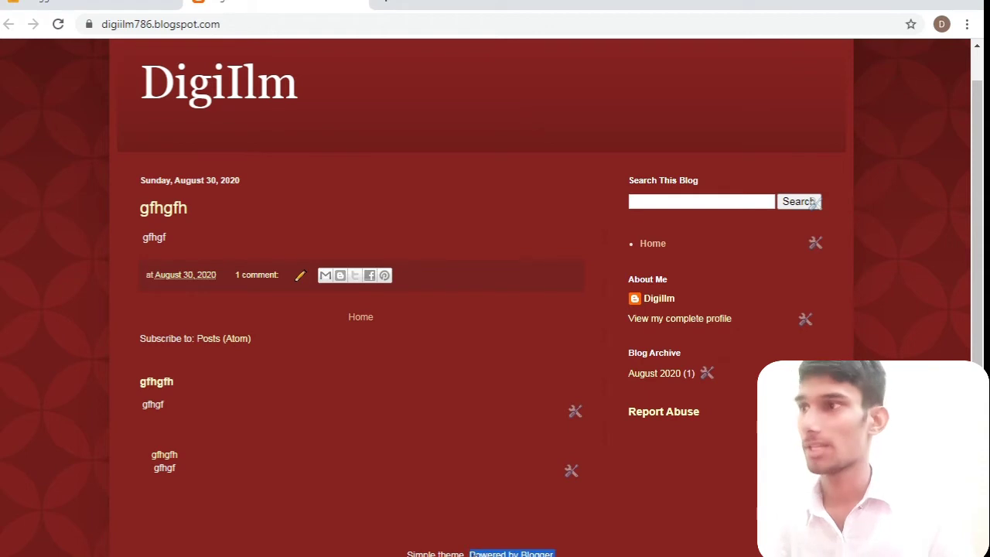
Step: Reopen samiskills.com in a new tab and check its footer for a theme or Blogger credit
{"action": "left_click", "coordinate": [384, 2]}
{"action": "left_click", "coordinate": [388, 26]}
{"action": "type", "text": "samiskills.com"}
{"action": "key", "text": "Return"}
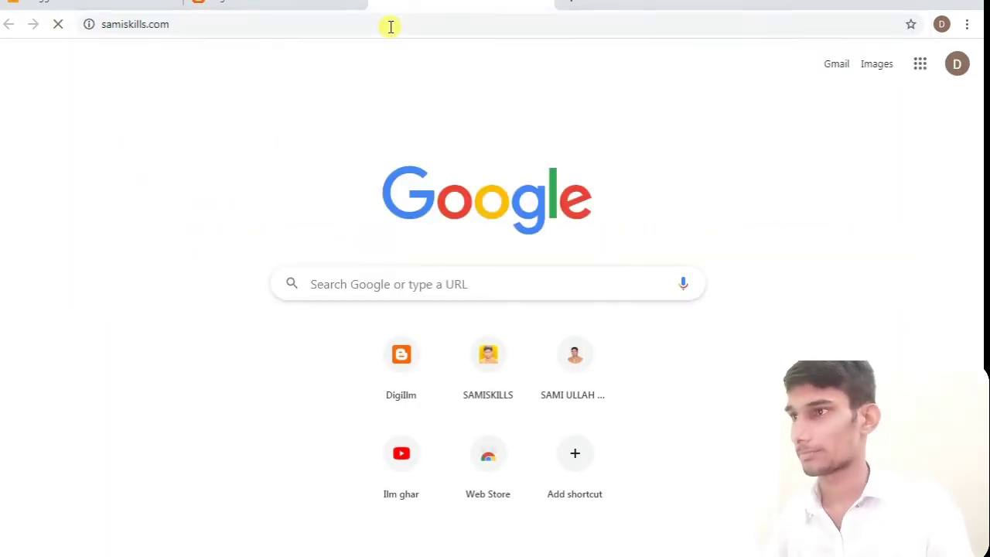
{"action": "scroll", "coordinate": [495, 309], "scroll_direction": "down", "scroll_amount": 12}
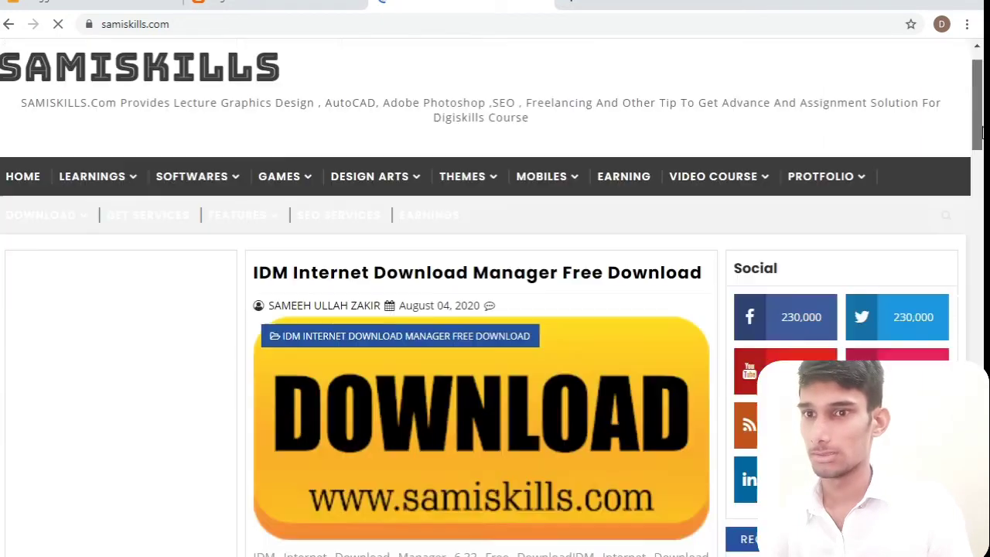
{"action": "scroll", "coordinate": [495, 309], "scroll_direction": "down", "scroll_amount": 15}
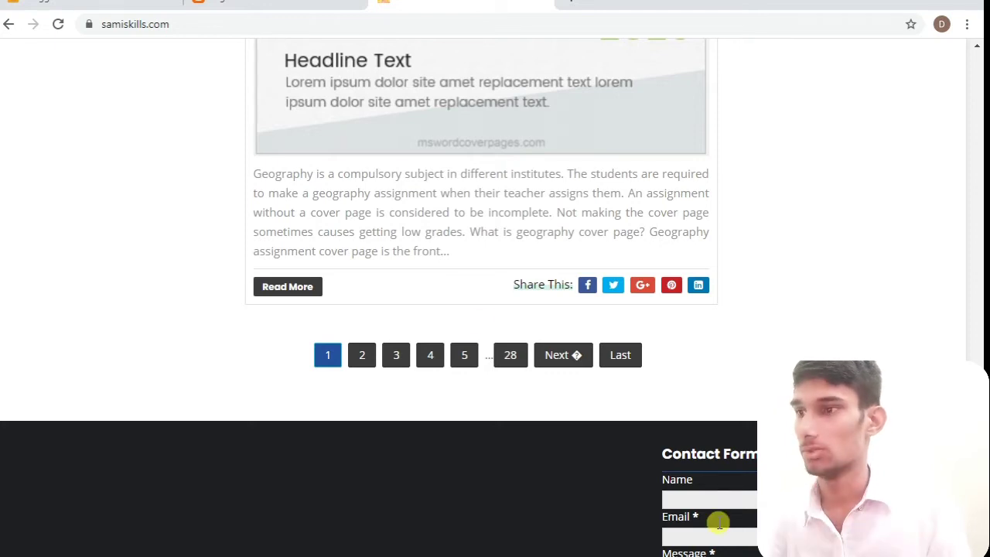
Step: Return to the DigiIlm blog and highlight its whole footer credit line for comparison with samiskills.com
{"action": "key", "text": "ctrl+shift+Tab"}
{"action": "left_click", "coordinate": [812, 202]}
{"action": "left_click_drag", "start_coordinate": [405, 554], "coordinate": [564, 554]}
{"action": "left_click_drag", "start_coordinate": [410, 552], "coordinate": [573, 555]}
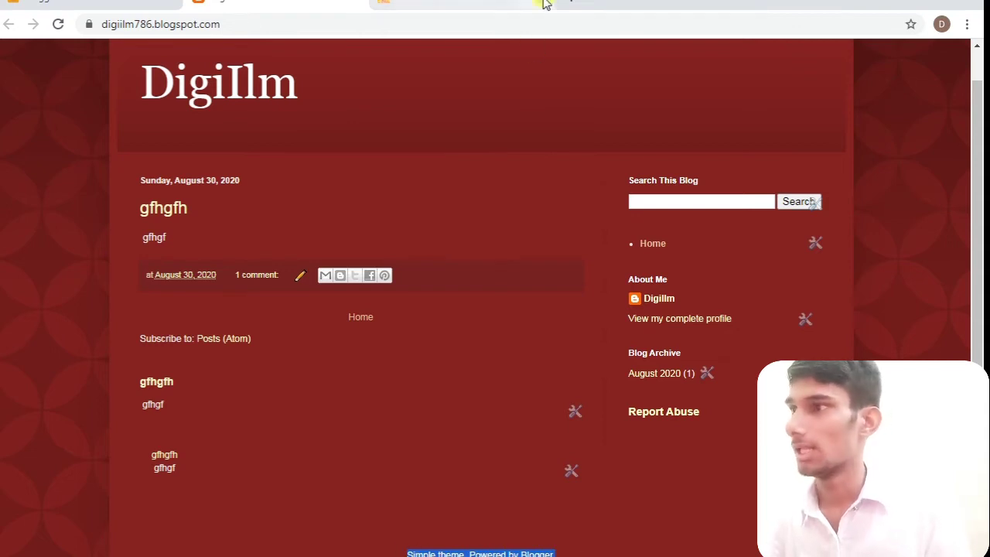
Step: Revert the blog's dashboard to the legacy Blogger interface and browse the built-in themes
{"action": "left_click", "coordinate": [92, 5]}
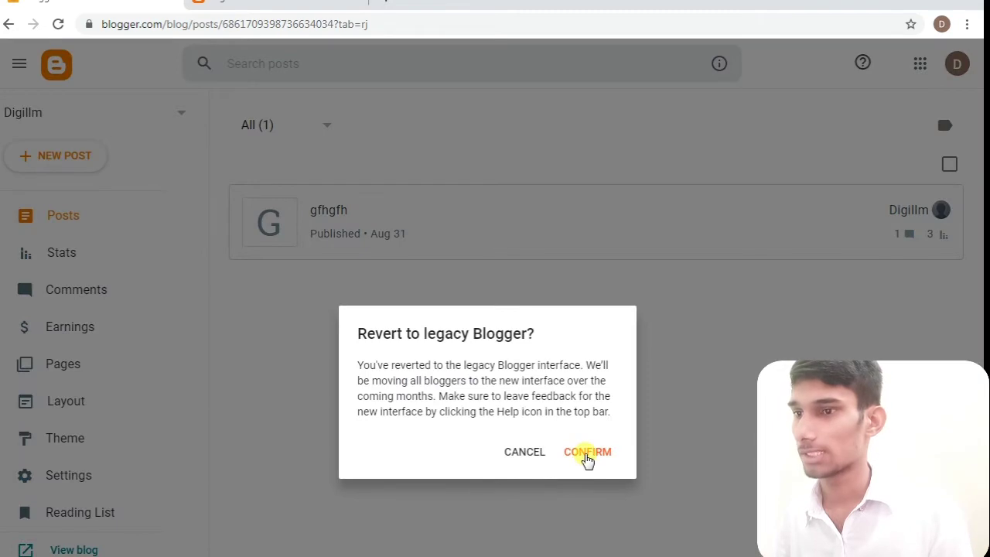
{"action": "left_click", "coordinate": [587, 453]}
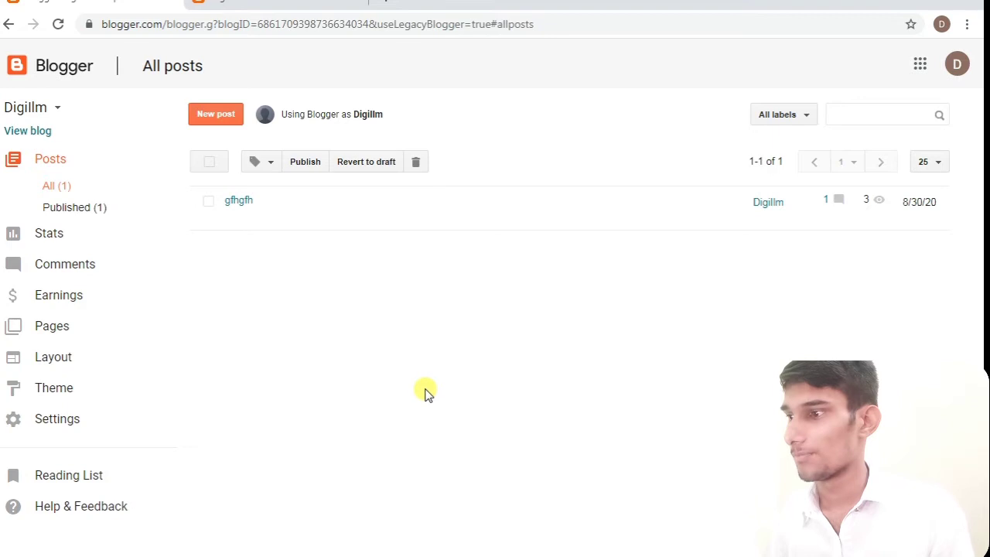
{"action": "left_click", "coordinate": [54, 389]}
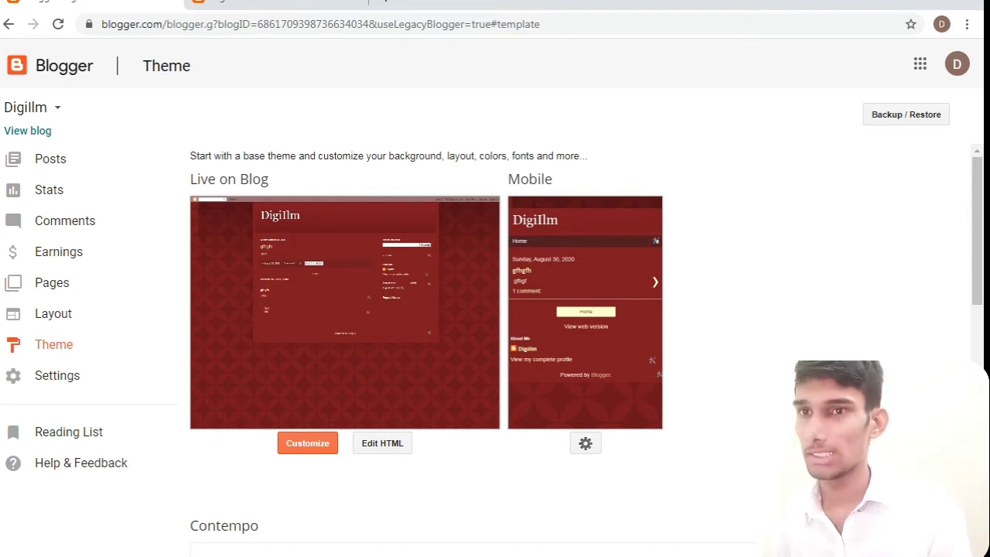
{"action": "left_click_drag", "start_coordinate": [978, 236], "coordinate": [978, 360]}
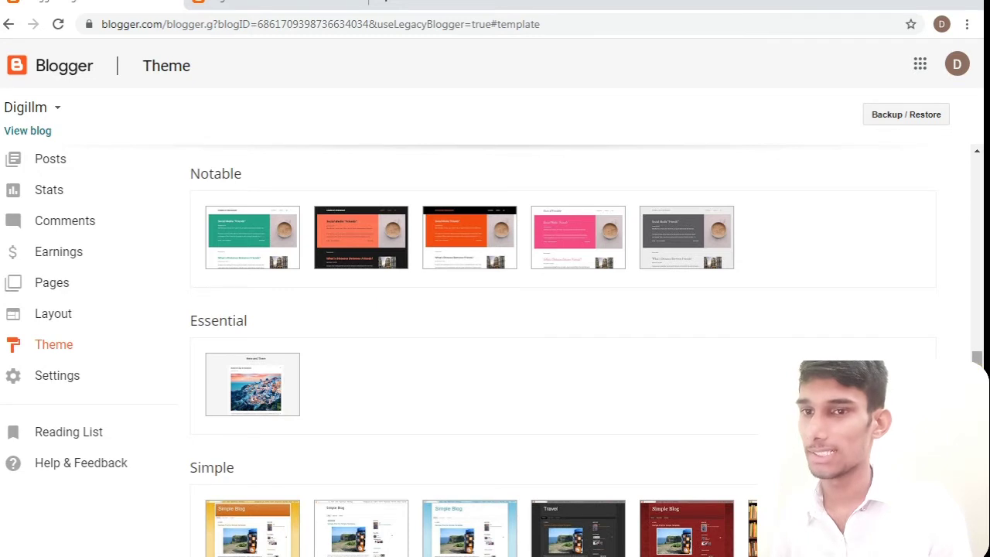
{"action": "scroll", "coordinate": [349, 416], "scroll_direction": "down", "scroll_amount": 10}
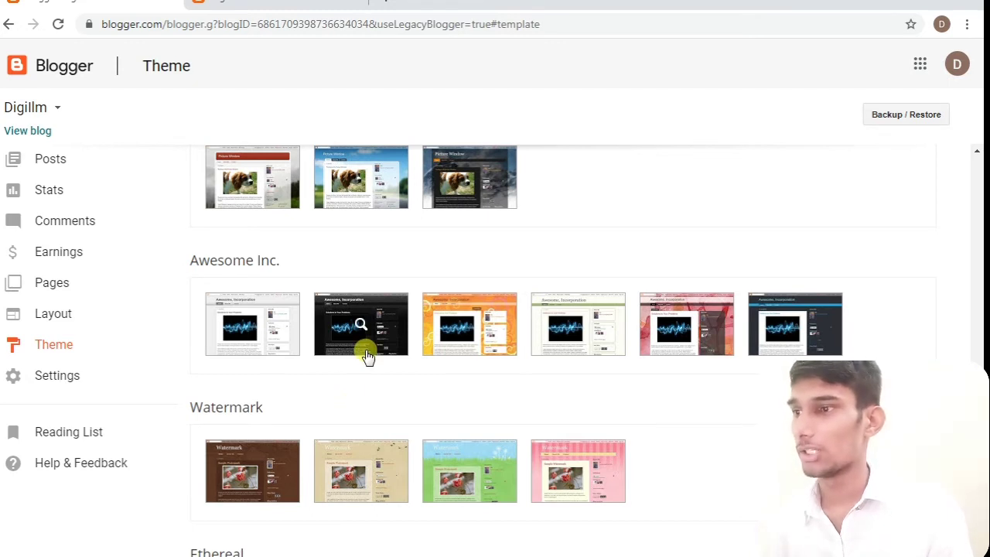
Step: Inspect the DigiIlm blog's footer again, highlighting the full credit line and its "Powered by Blogger" part
{"action": "left_click", "coordinate": [283, 4]}
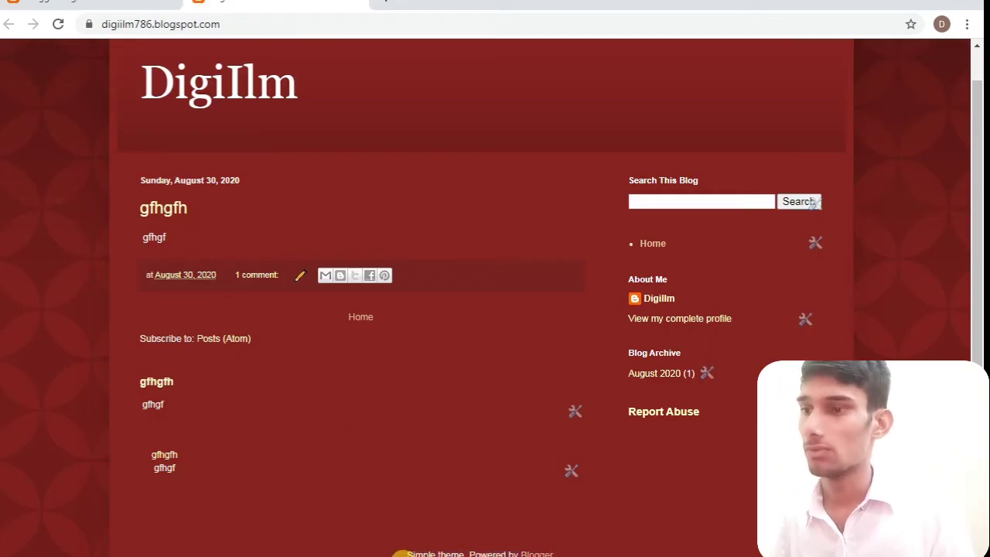
{"action": "left_click_drag", "start_coordinate": [410, 554], "coordinate": [548, 553]}
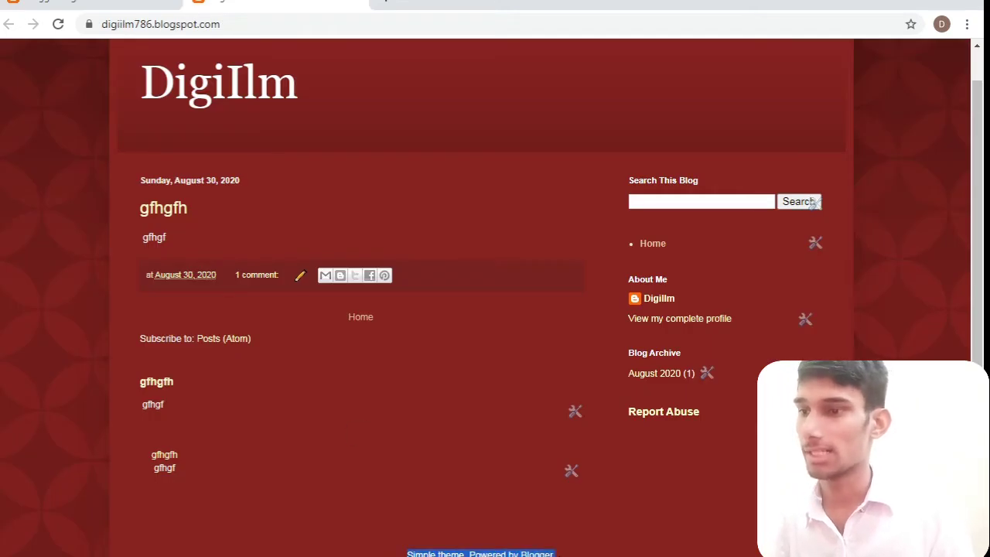
{"action": "left_click", "coordinate": [559, 553]}
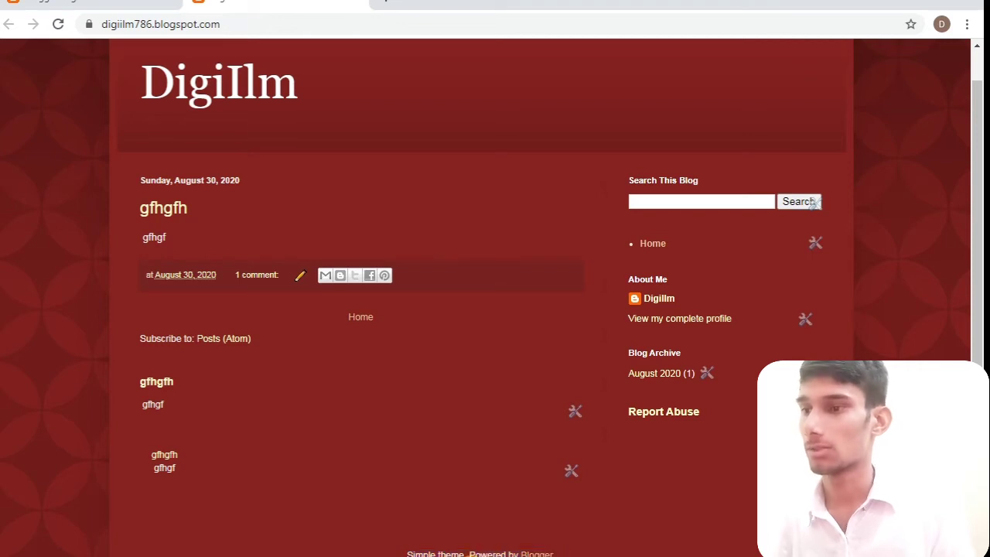
{"action": "left_click_drag", "start_coordinate": [469, 553], "coordinate": [557, 554]}
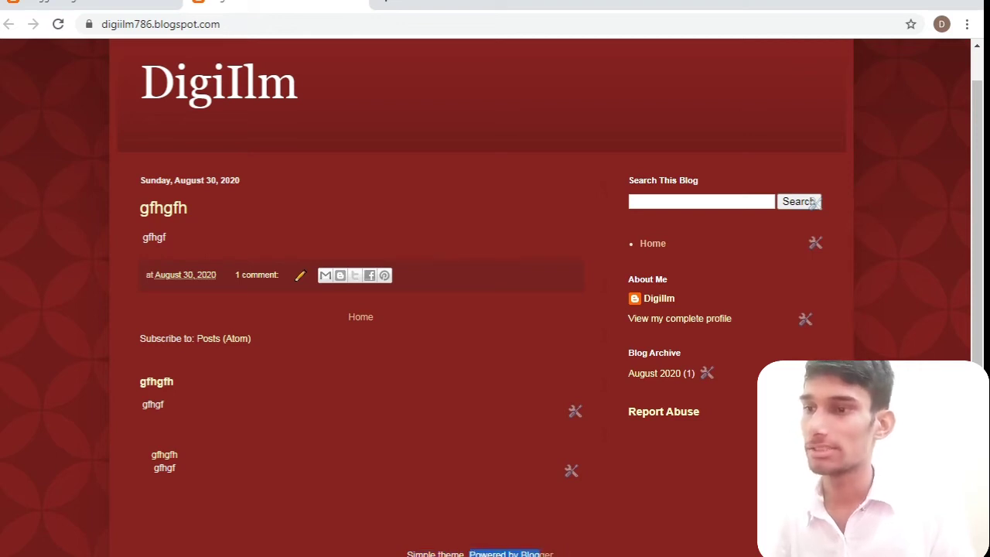
{"action": "left_click", "coordinate": [421, 463]}
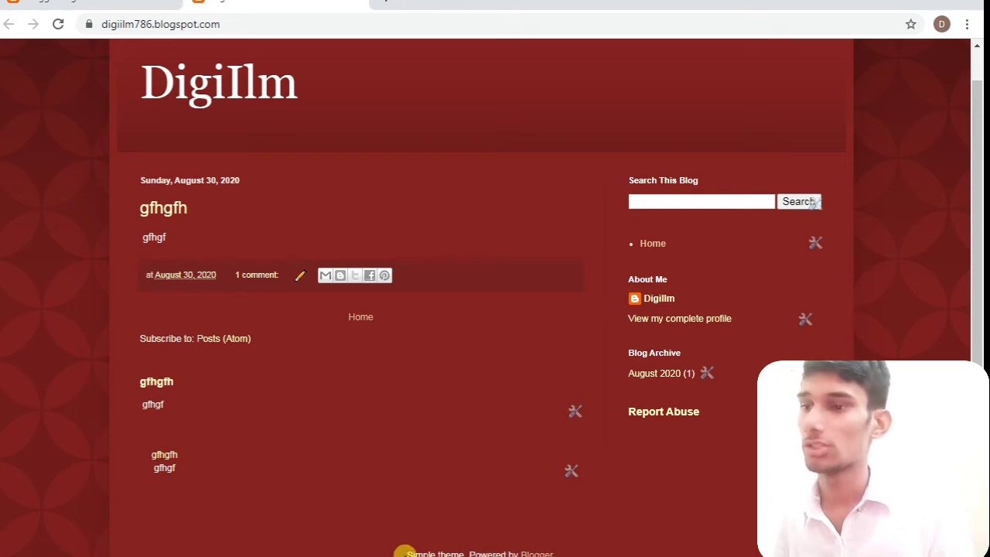
{"action": "left_click_drag", "start_coordinate": [555, 554], "coordinate": [468, 554]}
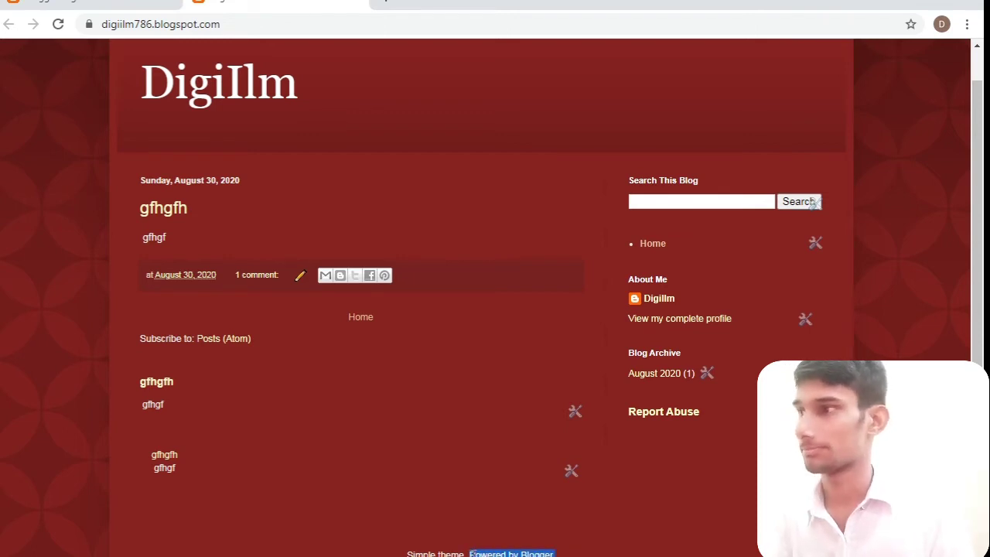
Step: Apply a built-in theme with a sky and airplane-wing background to the blog, and view the live blog
{"action": "left_click", "coordinate": [93, 4]}
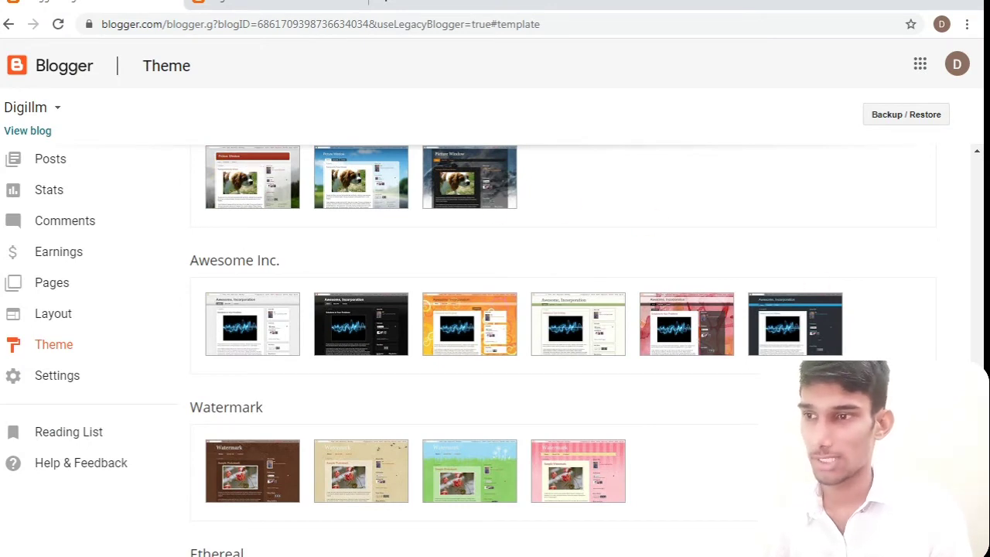
{"action": "scroll", "coordinate": [880, 348], "scroll_direction": "down", "scroll_amount": 2}
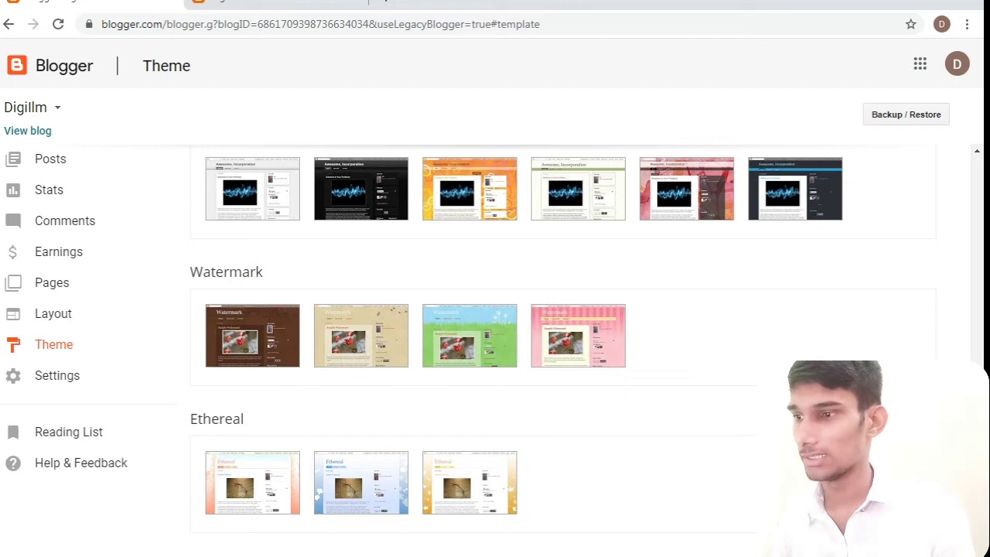
{"action": "left_click", "coordinate": [361, 482]}
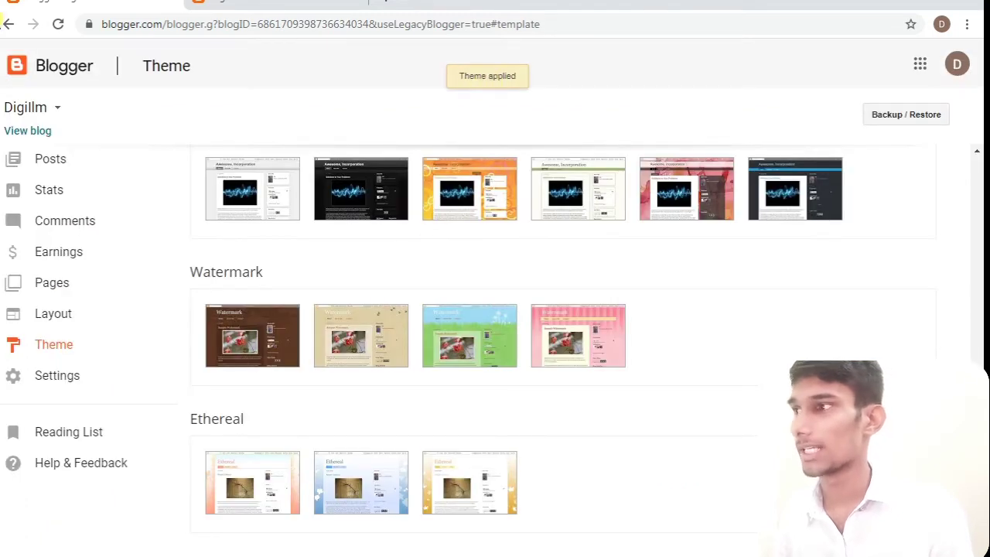
{"action": "left_click", "coordinate": [30, 133]}
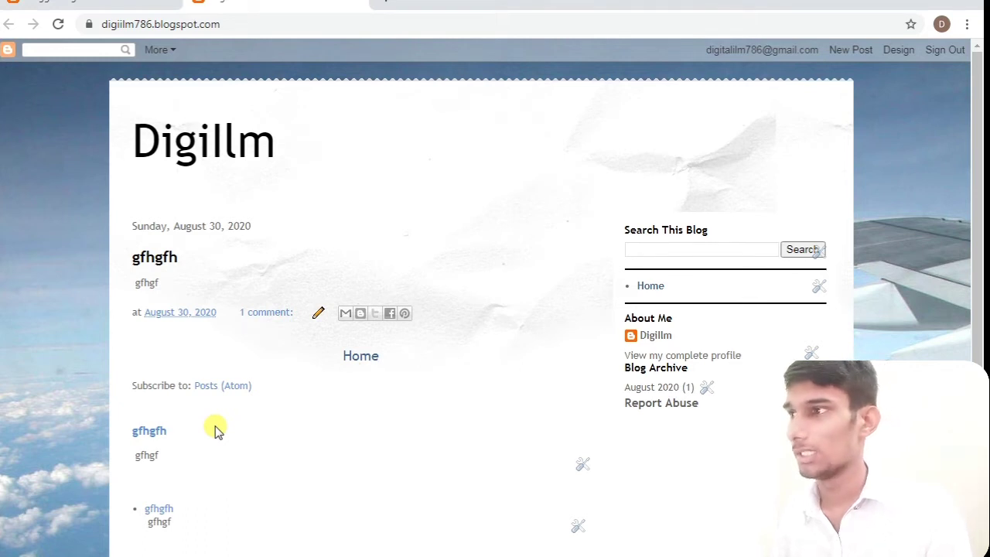
{"action": "left_click", "coordinate": [92, 2]}
{"action": "left_click", "coordinate": [279, 3]}
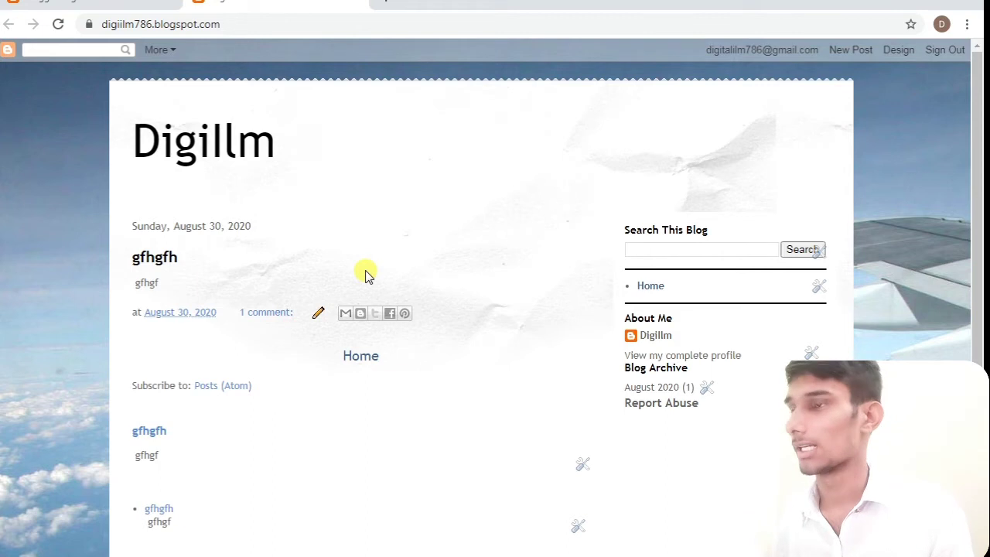
Step: Search for "google" in a new tab and open the Google home page
{"action": "left_click", "coordinate": [385, 3]}
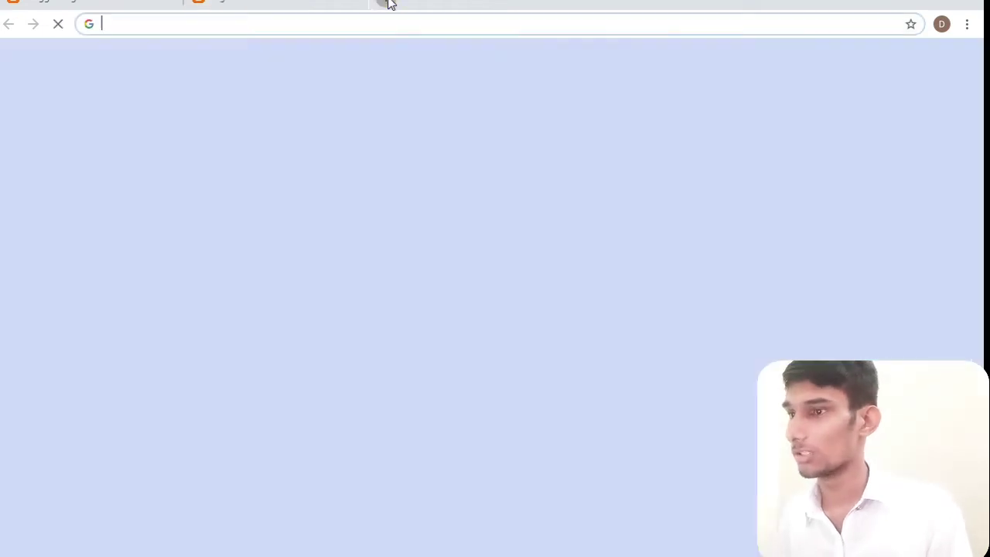
{"action": "type", "text": "google"}
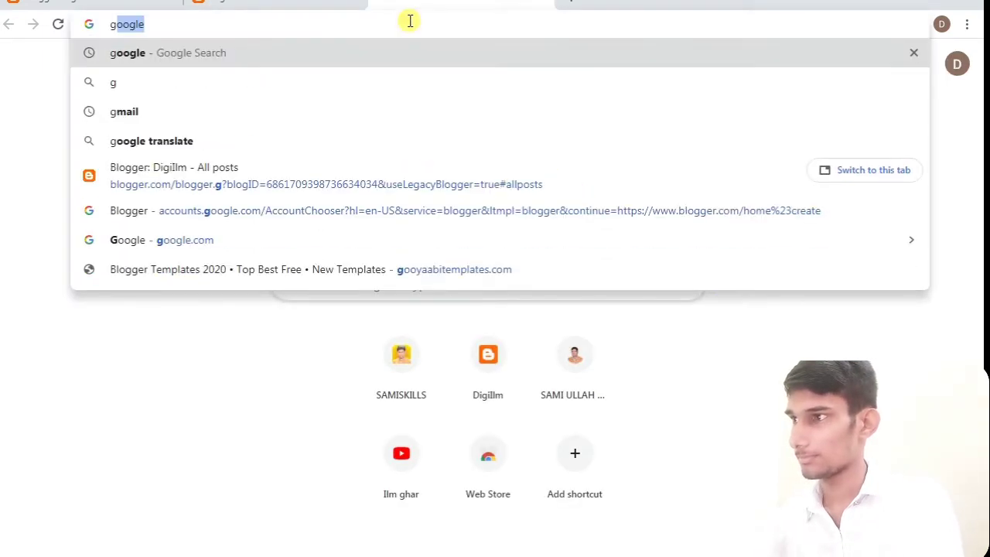
{"action": "key", "text": "Return"}
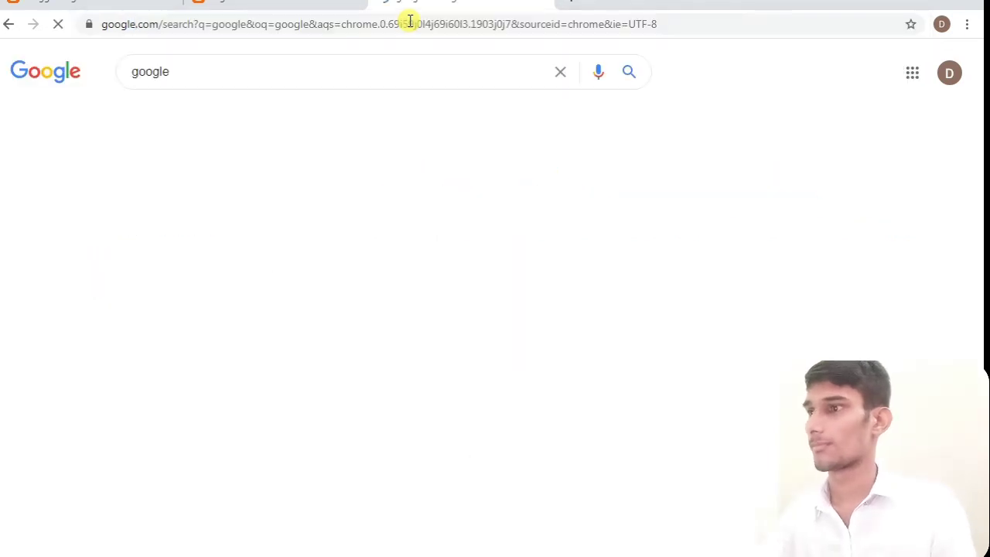
{"action": "left_click", "coordinate": [170, 204]}
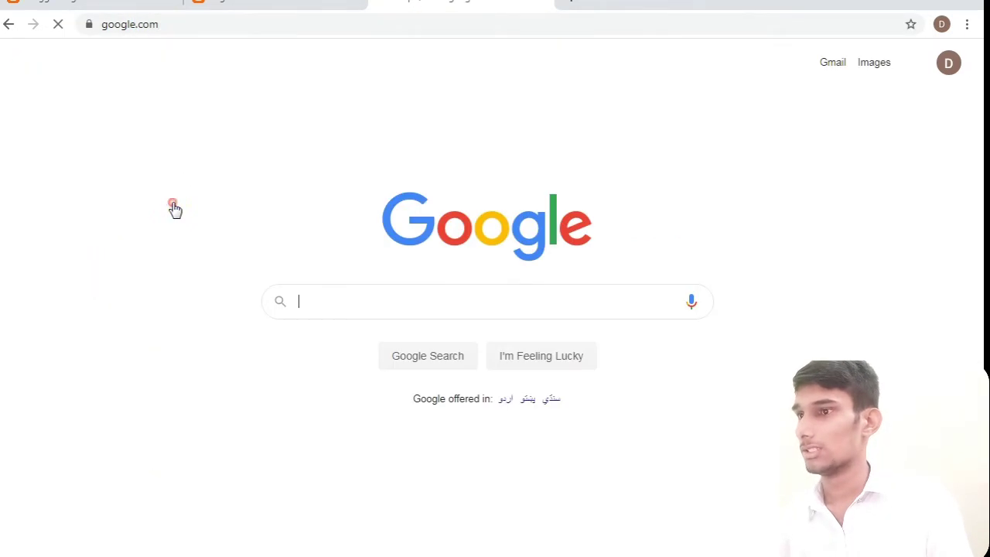
Step: Search Google for "blogger theme free download"
{"action": "left_click", "coordinate": [439, 298]}
{"action": "left_click", "coordinate": [439, 298]}
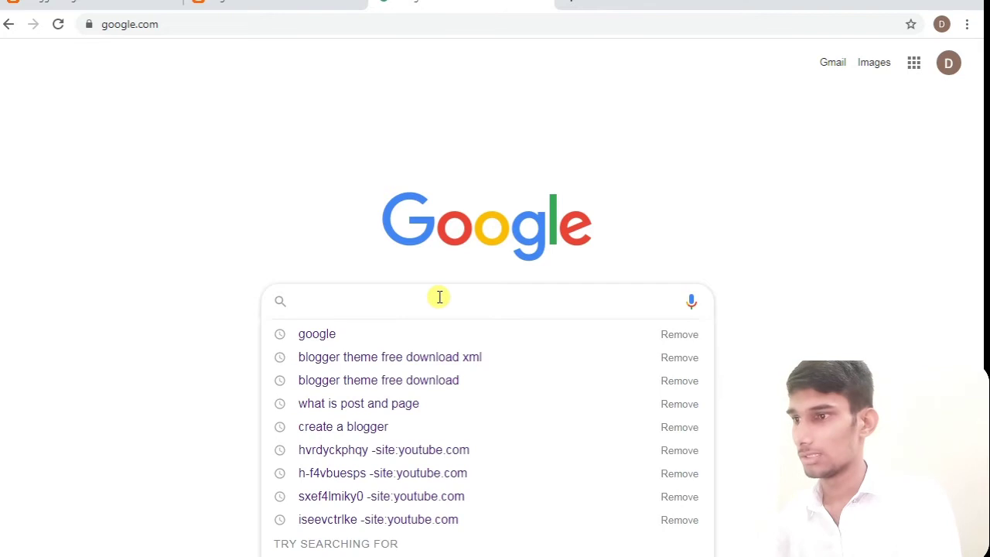
{"action": "type", "text": "blogger "}
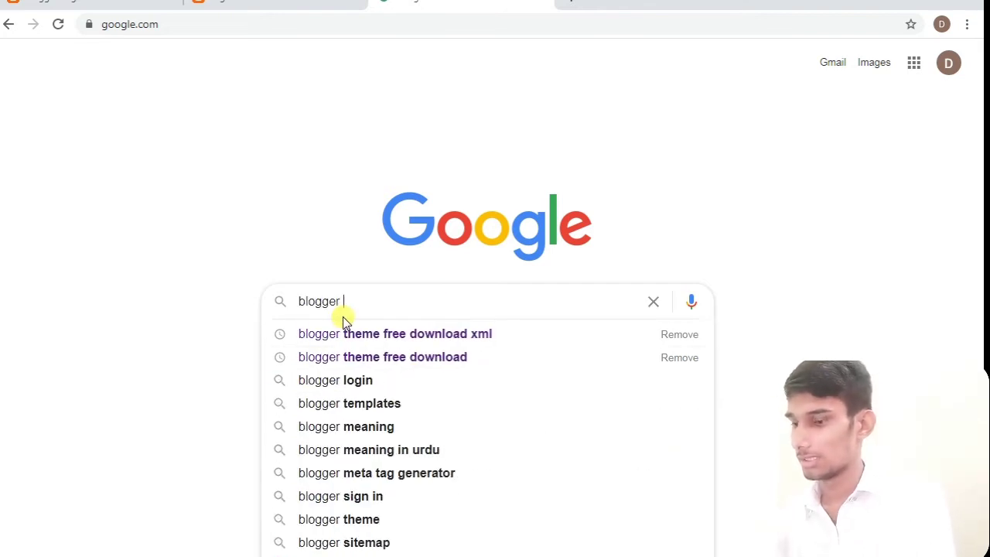
{"action": "type", "text": "theme fr"}
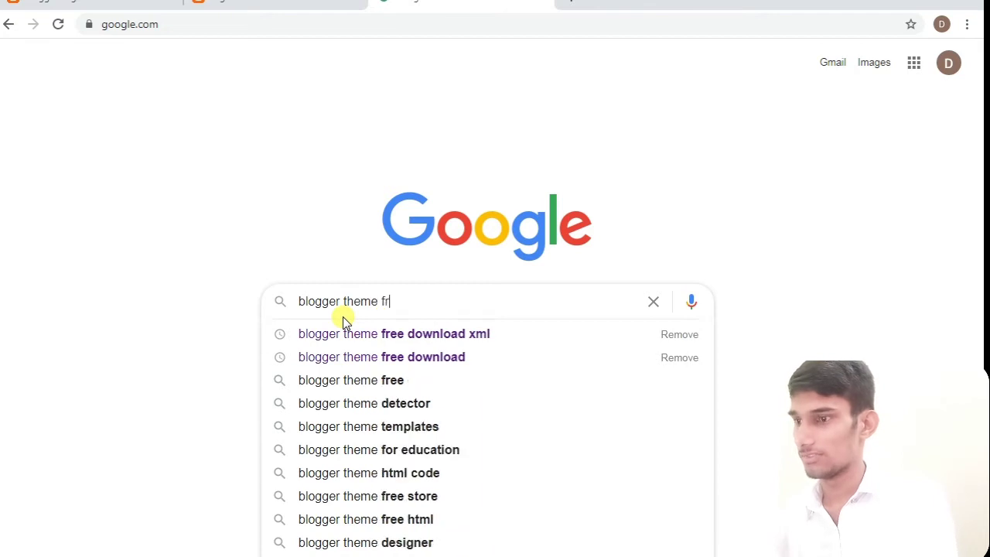
{"action": "type", "text": "ee dow"}
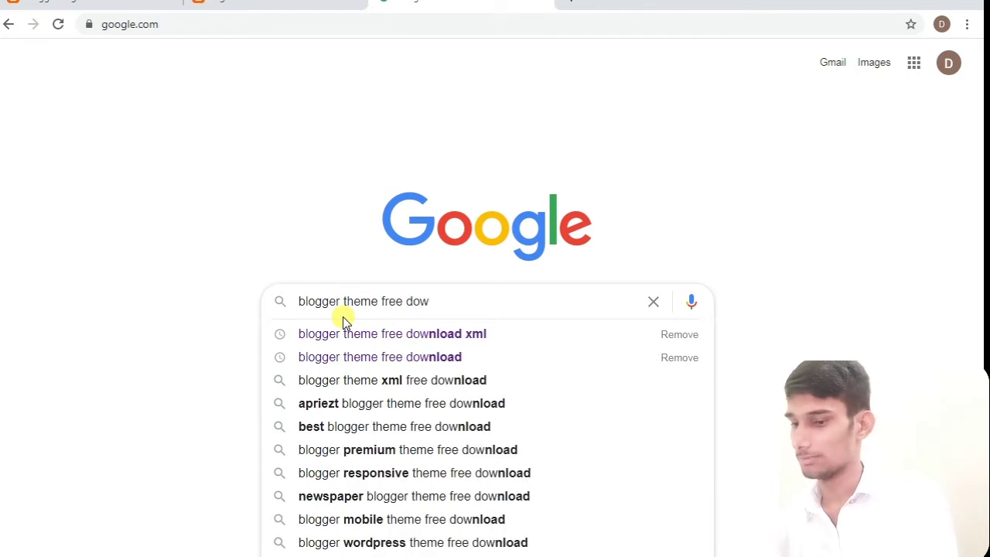
{"action": "type", "text": "nload"}
{"action": "key", "text": "Return"}
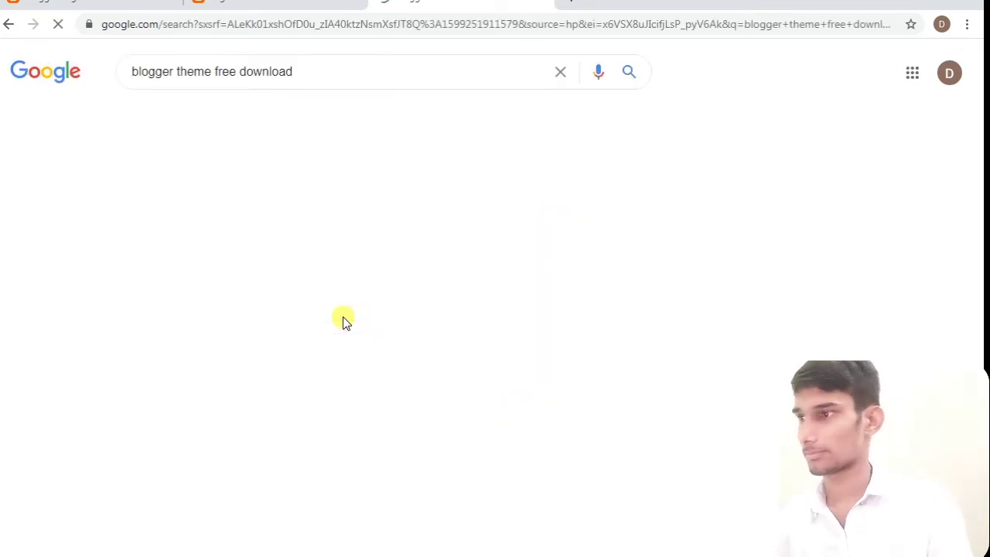
Step: Open the "30+ Best Free Blogging WordPress Themes 2020" result in a new tab and switch to it
{"action": "right_click", "coordinate": [195, 203]}
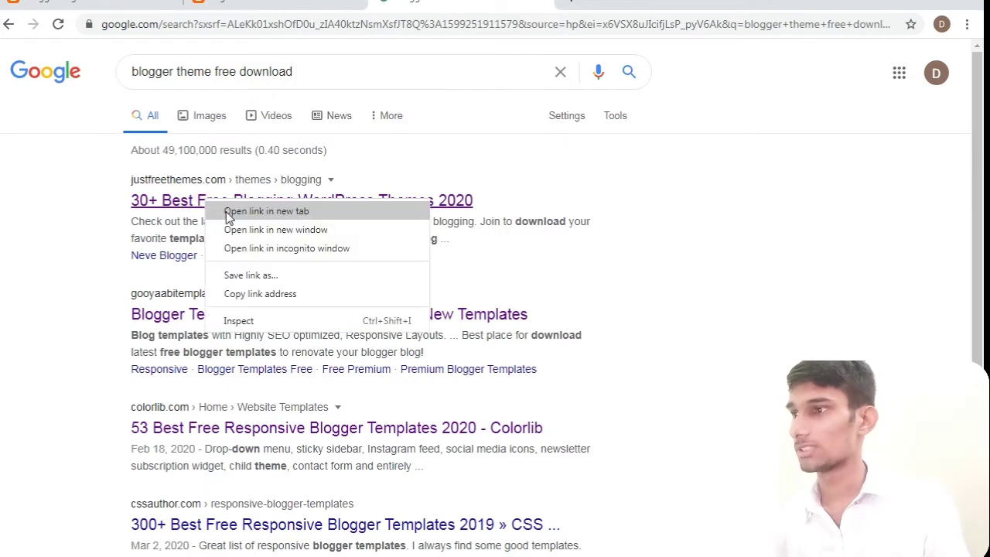
{"action": "left_click", "coordinate": [202, 211]}
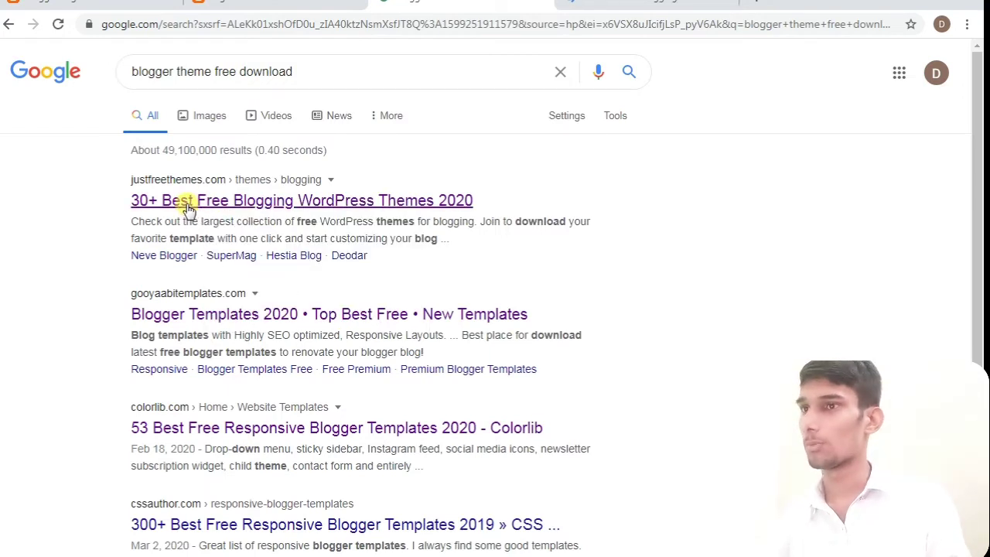
{"action": "key", "text": "ctrl+Tab"}
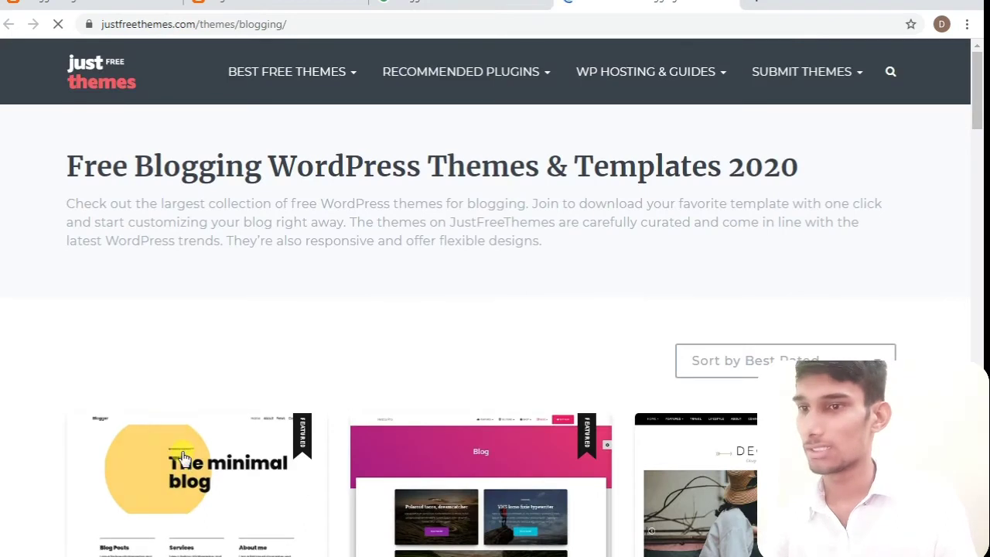
Step: Browse the free blogging themes, open the BfastMag theme's page and download the theme
{"action": "left_click_drag", "start_coordinate": [978, 104], "coordinate": [981, 150]}
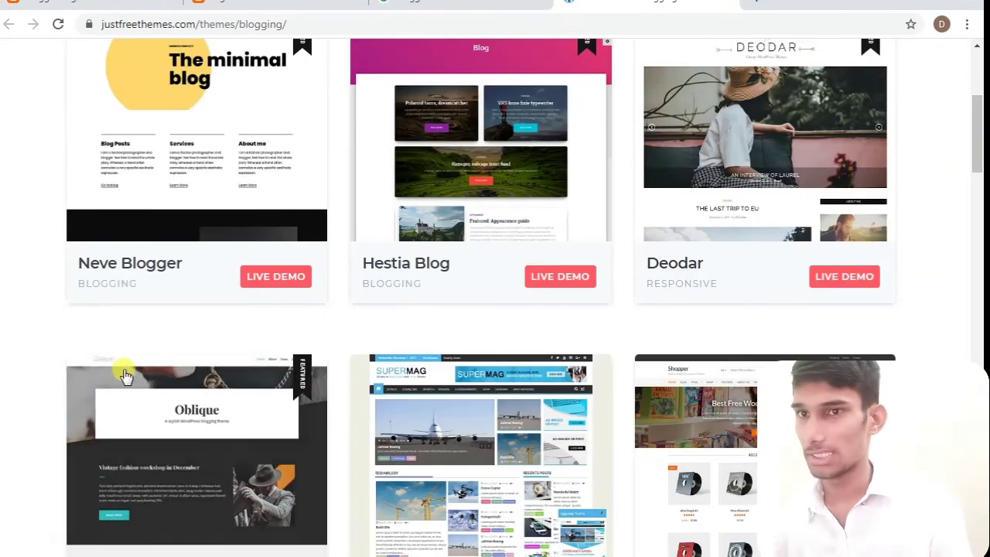
{"action": "left_click_drag", "start_coordinate": [981, 160], "coordinate": [982, 220]}
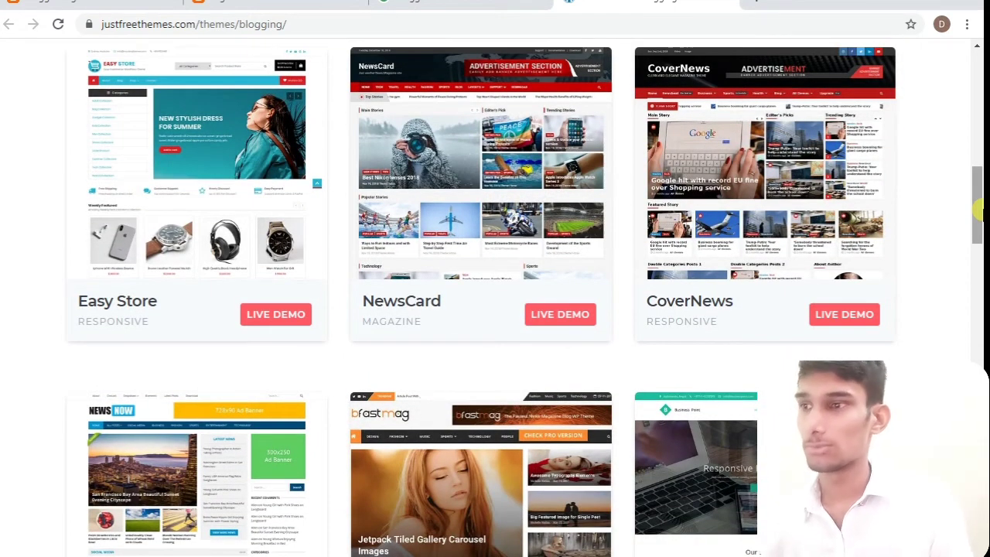
{"action": "left_click_drag", "start_coordinate": [980, 209], "coordinate": [980, 227]}
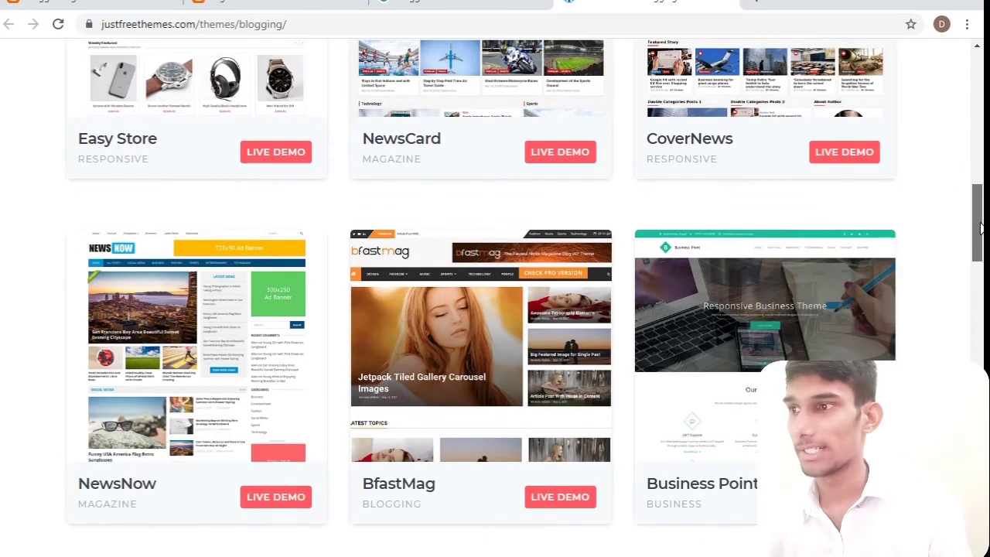
{"action": "left_click", "coordinate": [439, 334]}
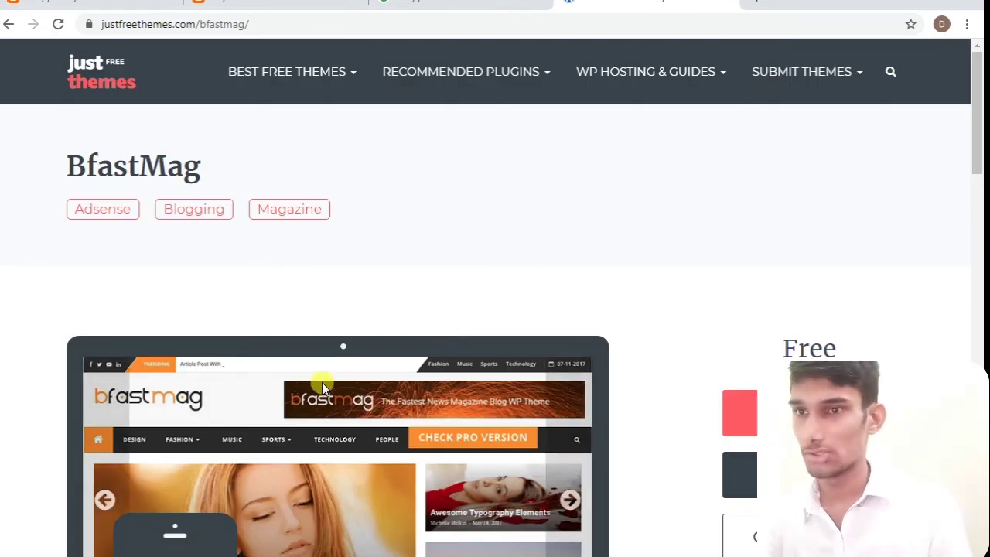
{"action": "left_click_drag", "start_coordinate": [980, 155], "coordinate": [981, 195]}
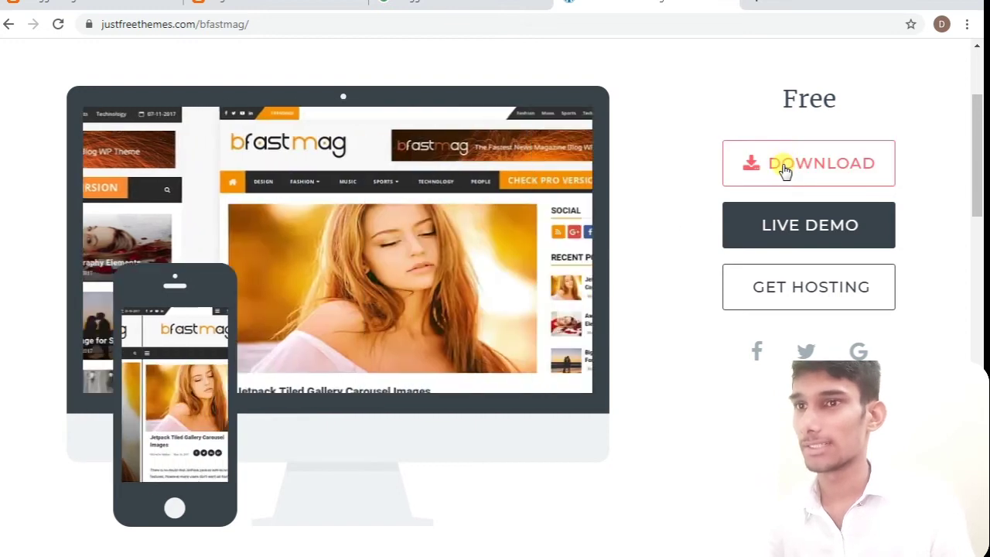
{"action": "left_click", "coordinate": [784, 170]}
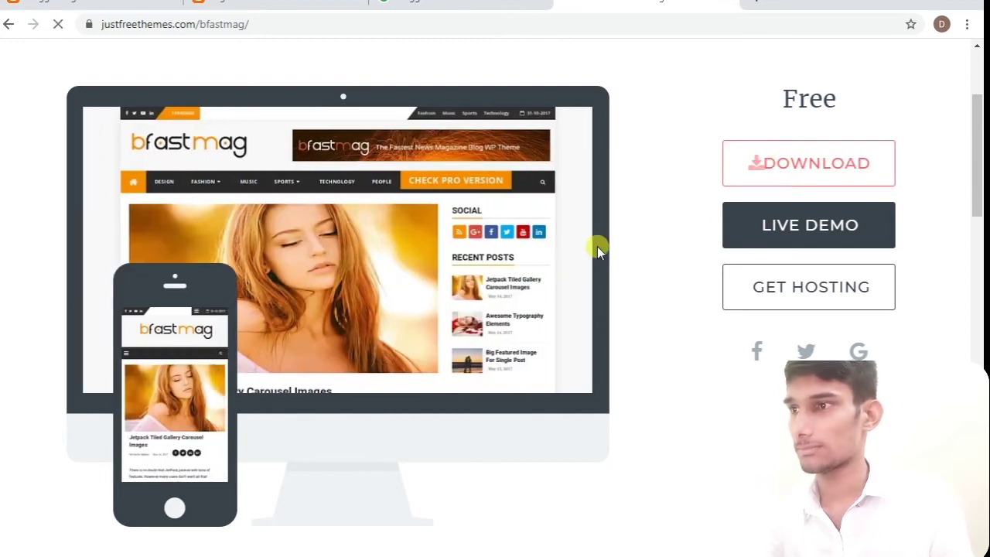
{"action": "mouse_move", "coordinate": [588, 250]}
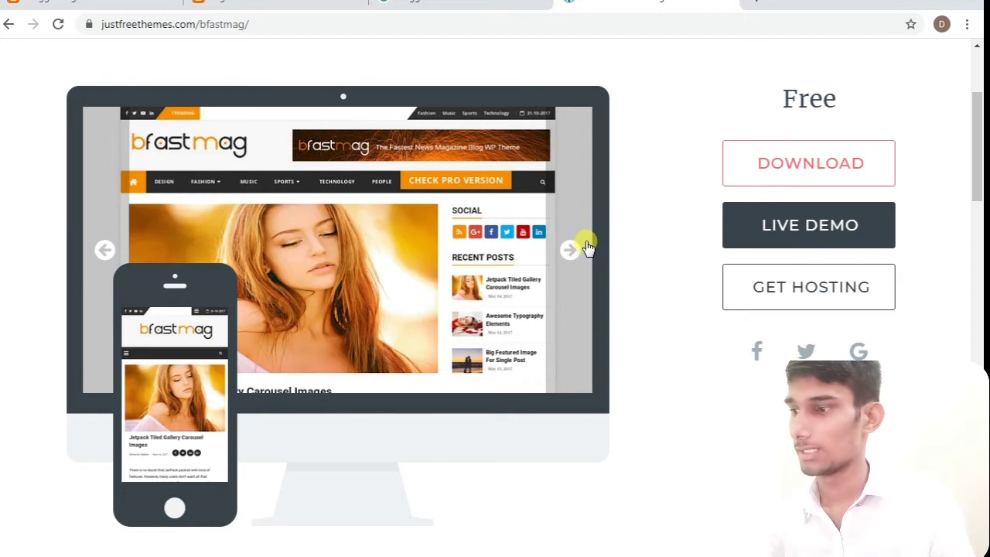
Step: Open the browser's download list and show bfastmag.1.0.8.zip in its folder
{"action": "key", "text": "ctrl+j"}
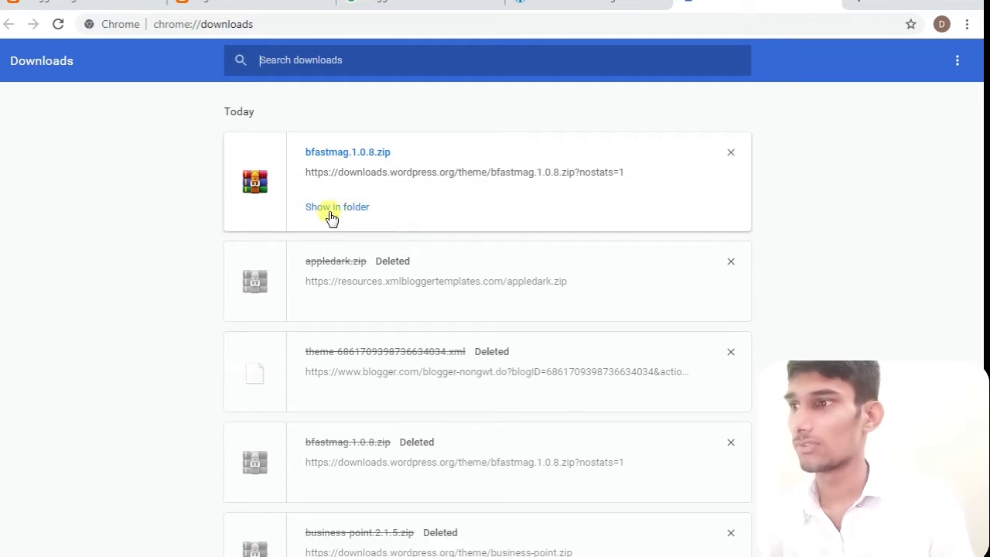
{"action": "left_click", "coordinate": [349, 209]}
{"action": "left_click", "coordinate": [468, 434]}
{"action": "left_click", "coordinate": [460, 330]}
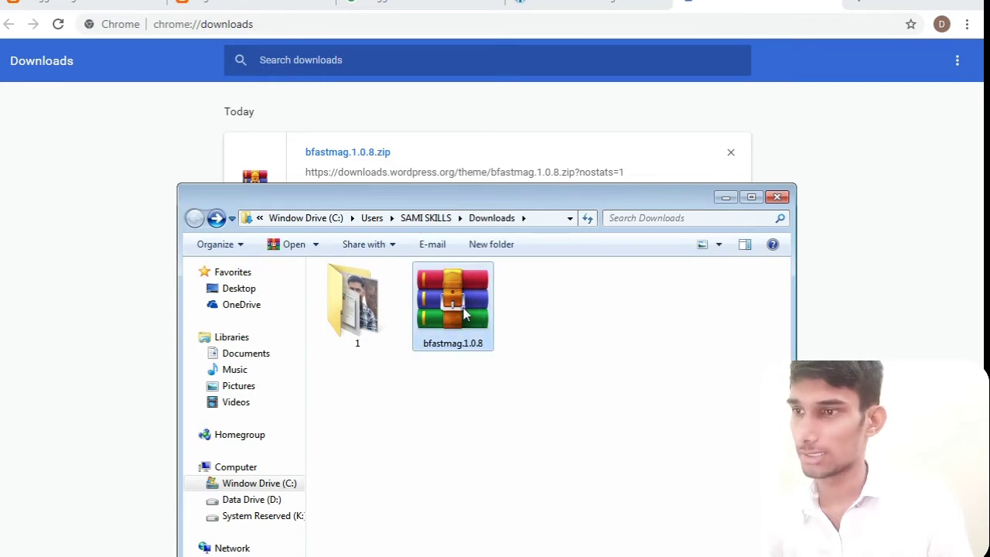
Step: Extract the bfastmag.1.0.8 archive into the Downloads folder and view the extracted bfastmag folder in a maximized window
{"action": "right_click", "coordinate": [462, 306]}
{"action": "left_click", "coordinate": [513, 371]}
{"action": "double_click", "coordinate": [466, 343]}
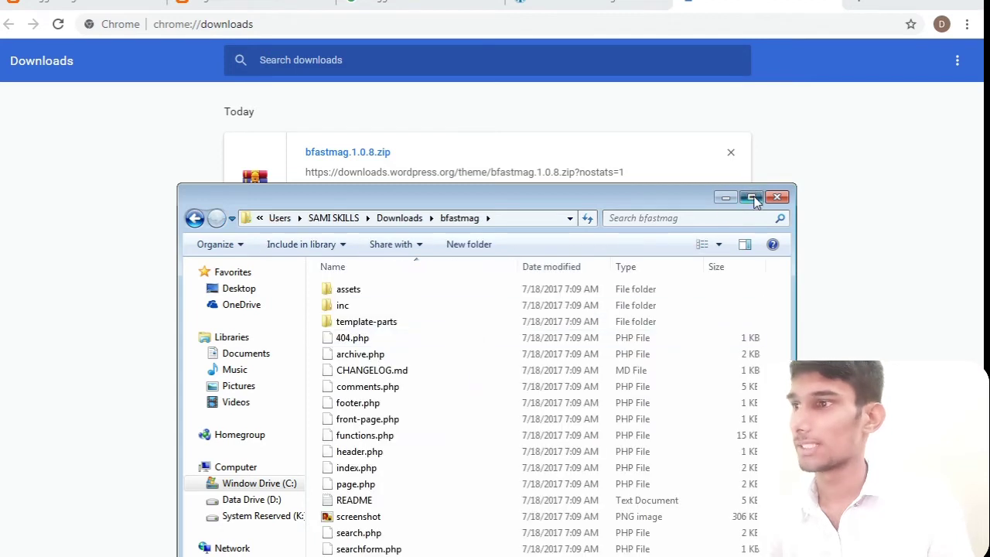
{"action": "left_click", "coordinate": [751, 196]}
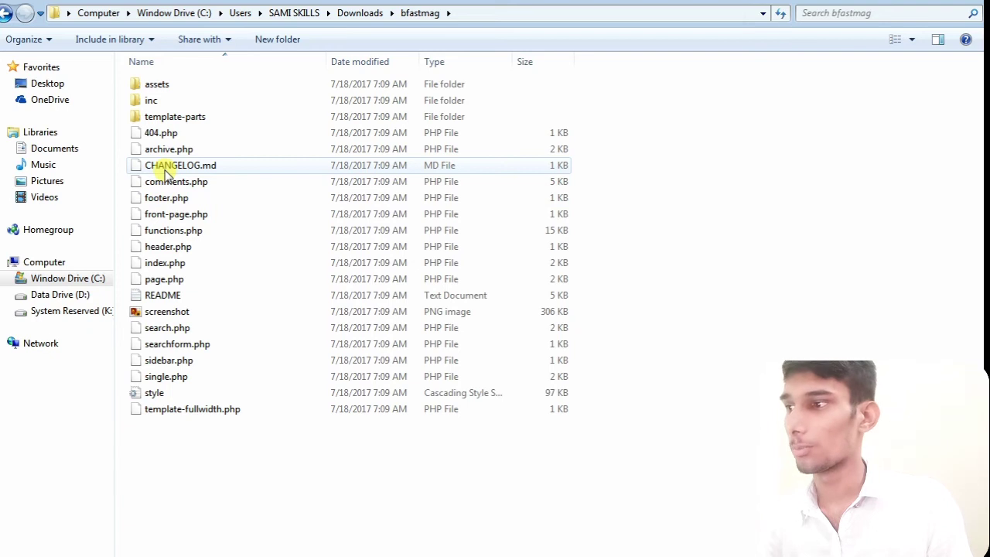
Step: Open the DigiIlm blog theme's HTML code in Blogger and check the extracted bfastmag files against it
{"action": "left_click", "coordinate": [915, 1]}
{"action": "left_click", "coordinate": [93, 4]}
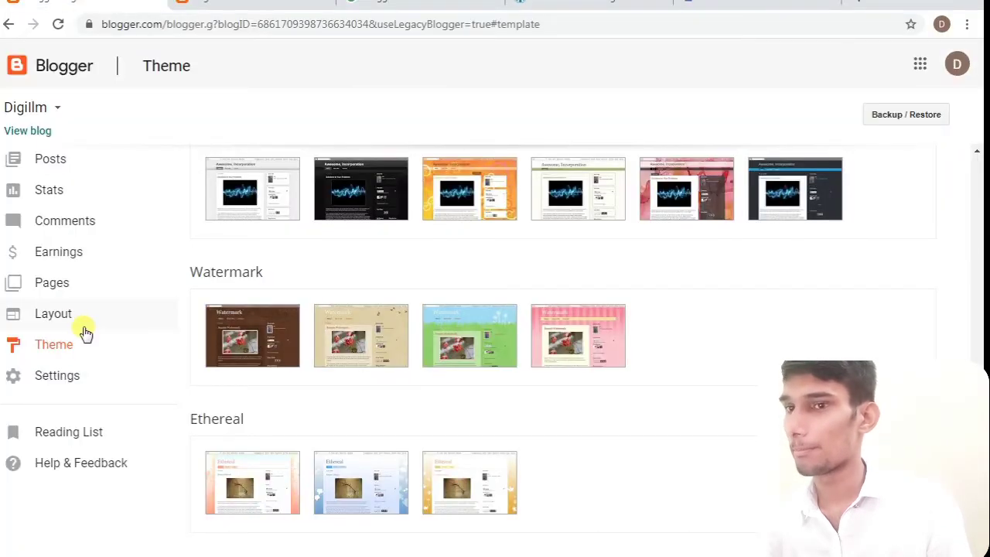
{"action": "left_click_drag", "start_coordinate": [978, 433], "coordinate": [982, 198]}
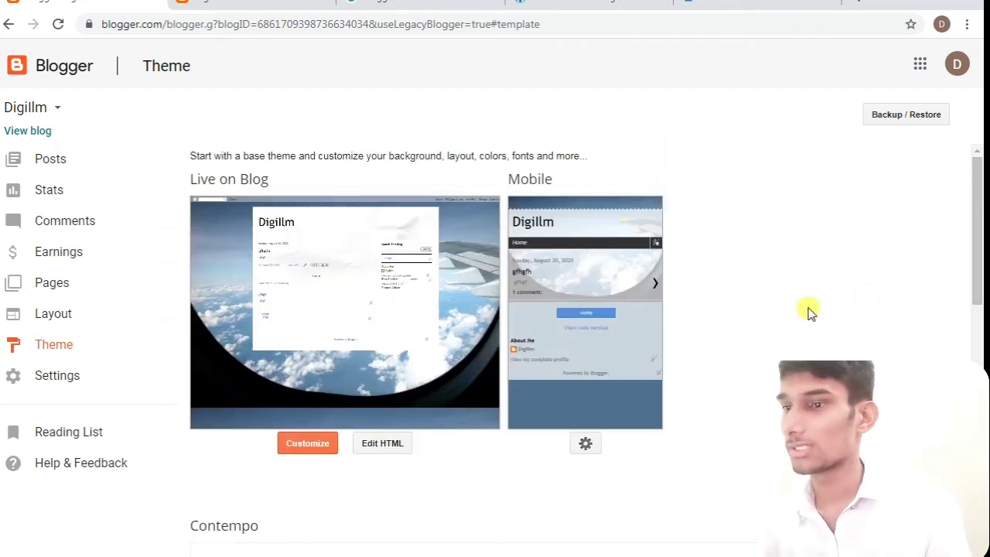
{"action": "left_click", "coordinate": [388, 446]}
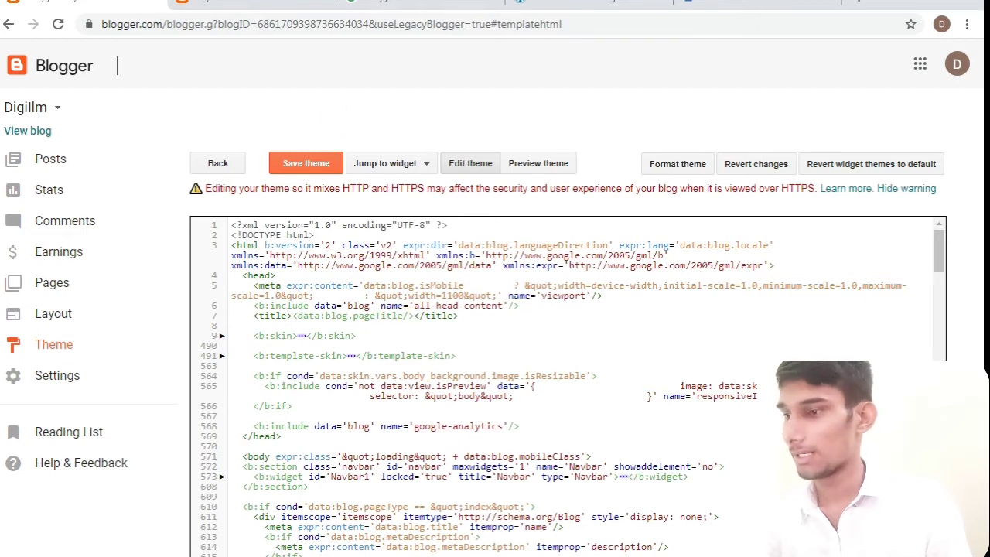
{"action": "key", "text": "alt+Tab"}
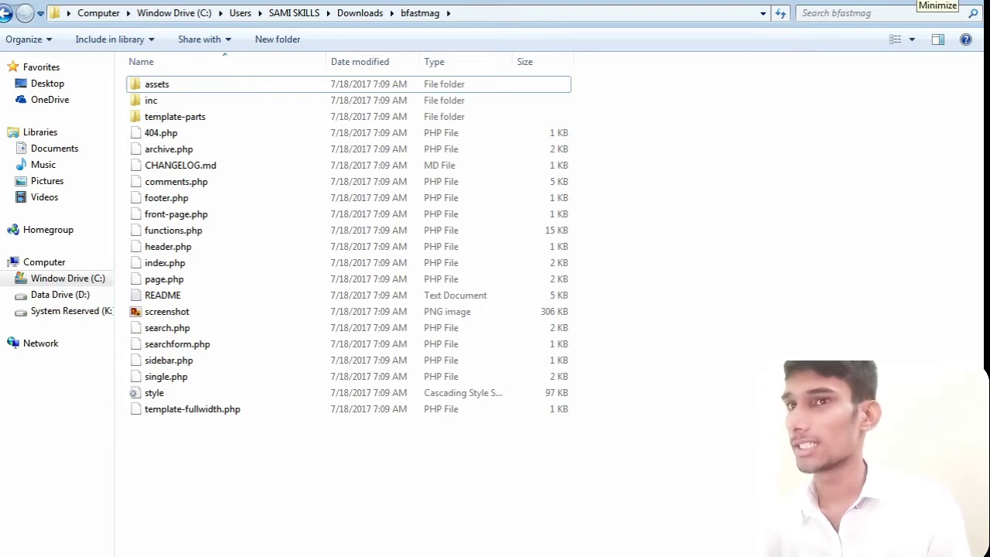
{"action": "left_click", "coordinate": [923, 3]}
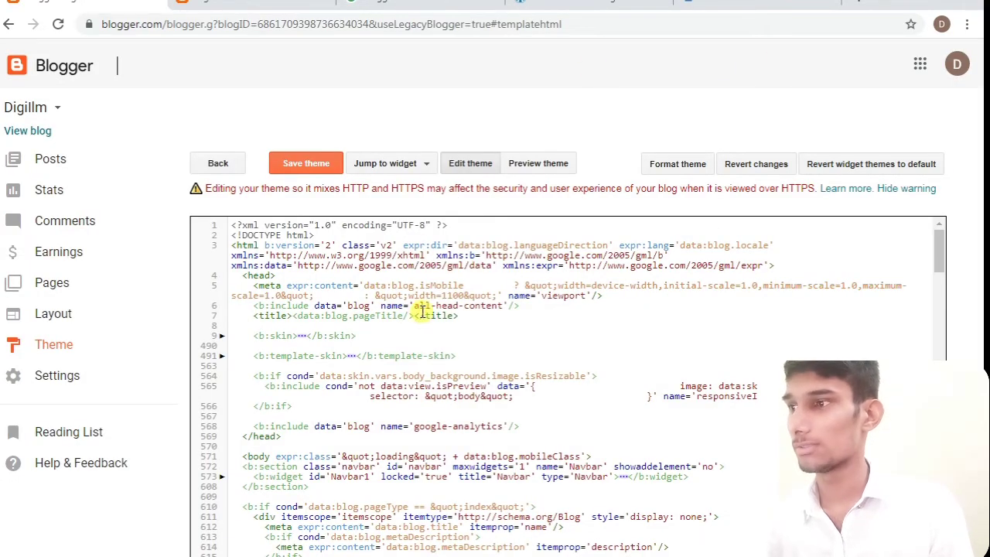
Step: Return to the Google results and refine the search to "blogger theme free download xml"
{"action": "left_click", "coordinate": [410, 9]}
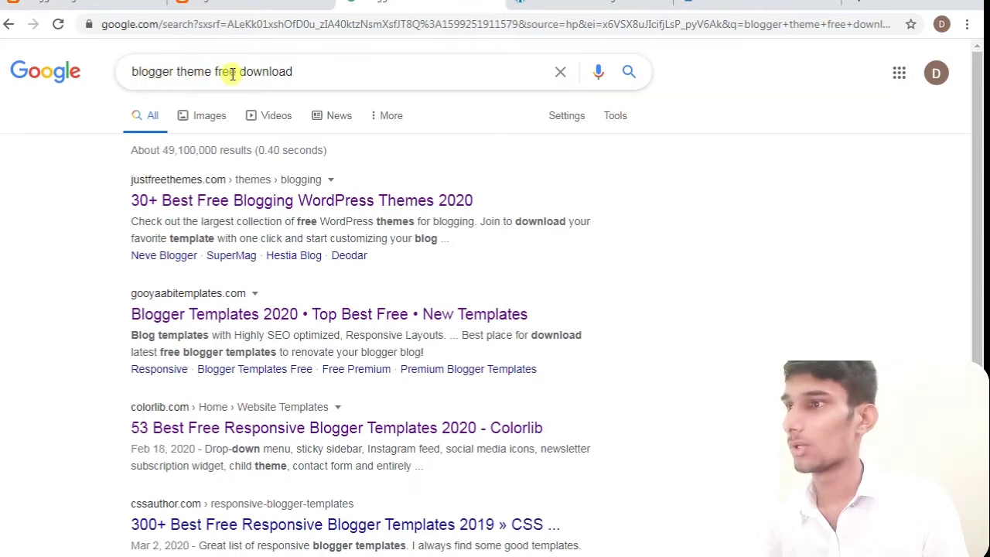
{"action": "left_click", "coordinate": [302, 74]}
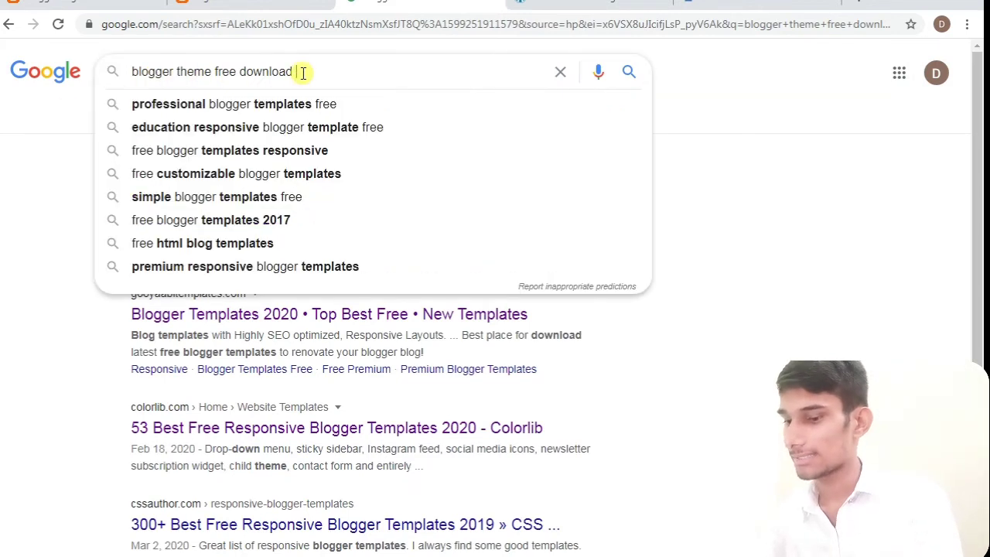
{"action": "type", "text": "xml"}
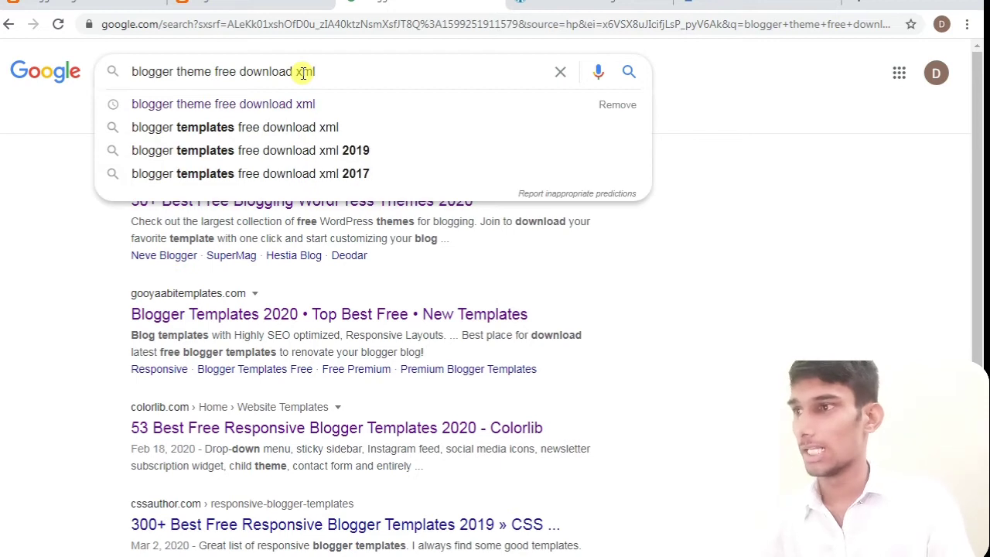
{"action": "key", "text": "Return"}
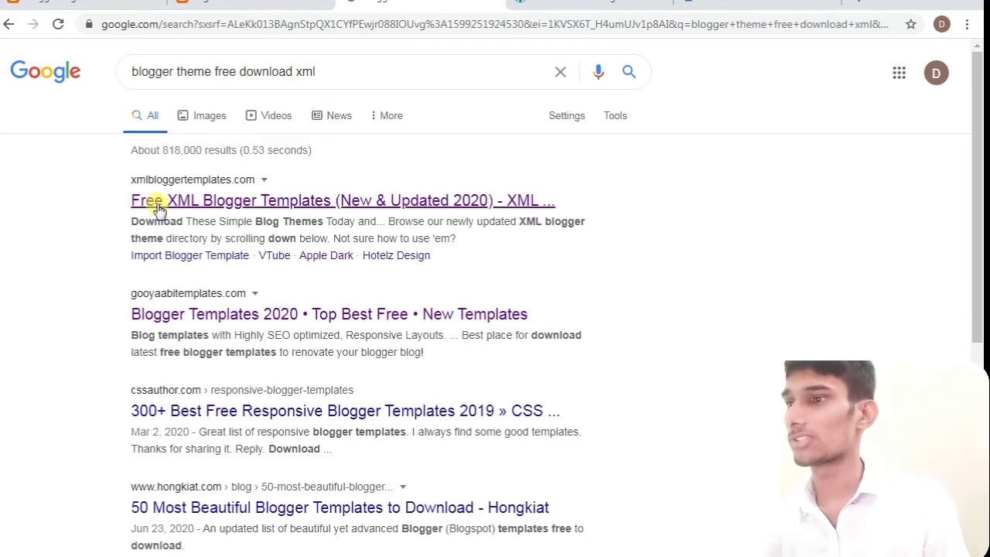
Step: Open the xmlbloggertemplates.com search result and highlight its "Free XML Blogger Templates" heading
{"action": "left_click", "coordinate": [276, 203]}
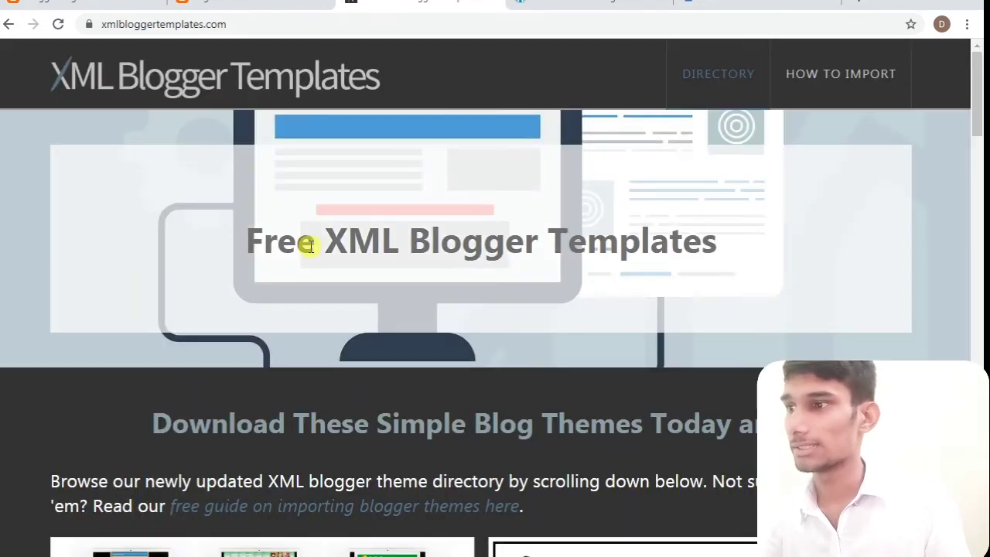
{"action": "left_click_drag", "start_coordinate": [244, 240], "coordinate": [742, 252]}
{"action": "left_click", "coordinate": [742, 245]}
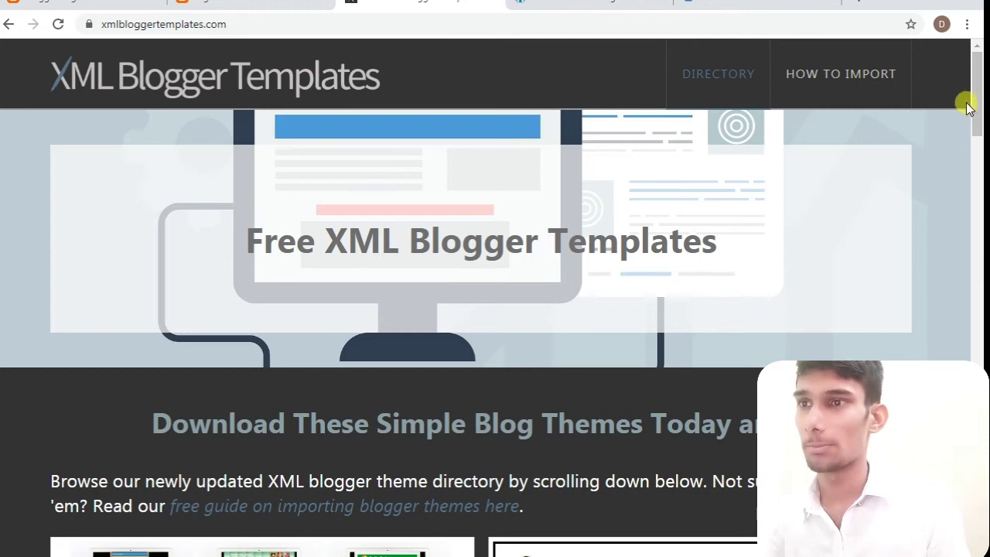
Step: Browse the XML Blogger template directory and open the Shopping Bag template's page
{"action": "left_click_drag", "start_coordinate": [975, 88], "coordinate": [978, 217]}
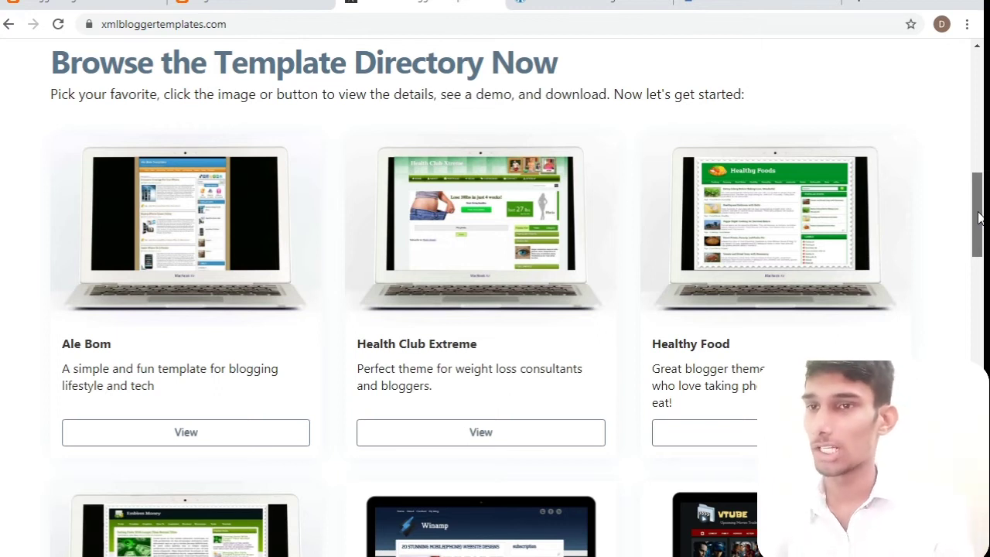
{"action": "left_click_drag", "start_coordinate": [978, 218], "coordinate": [978, 286]}
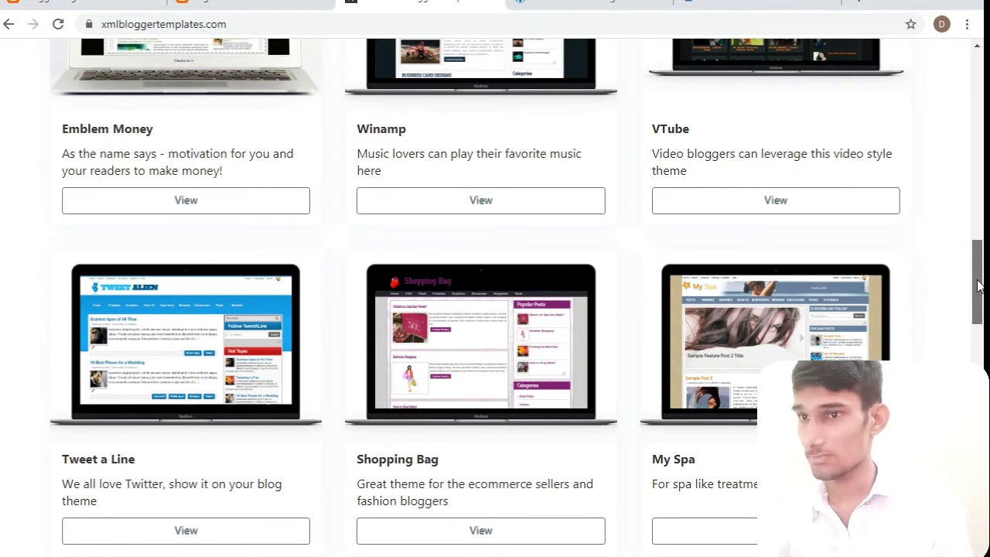
{"action": "scroll", "coordinate": [978, 286], "scroll_direction": "down", "scroll_amount": 1}
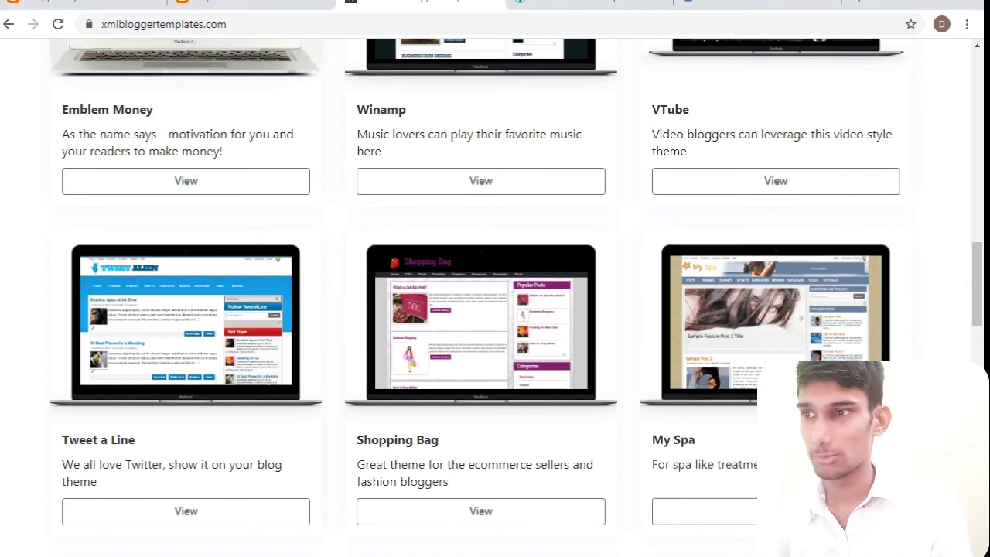
{"action": "scroll", "coordinate": [979, 317], "scroll_direction": "down", "scroll_amount": 2}
{"action": "mouse_move", "coordinate": [980, 317]}
{"action": "left_mouse_down"}
{"action": "mouse_move", "coordinate": [983, 452]}
{"action": "mouse_move", "coordinate": [983, 305]}
{"action": "left_mouse_up"}
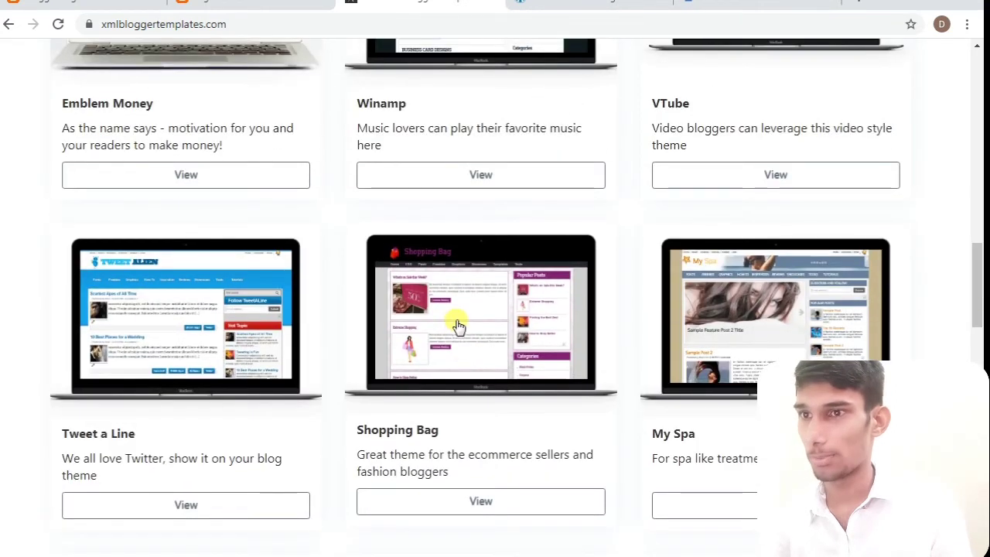
{"action": "left_click", "coordinate": [460, 468]}
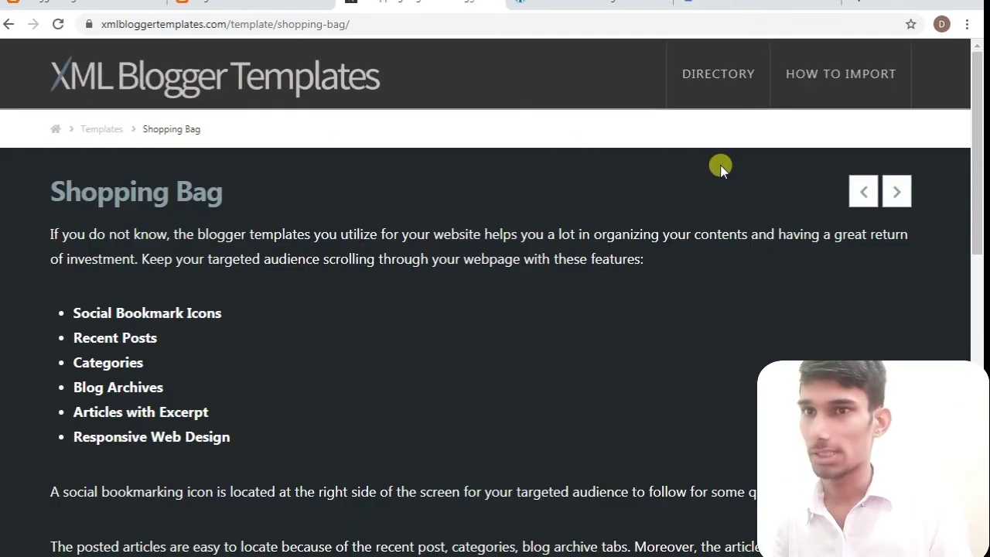
Step: Open the Shopping Bag template's live demo and look over its whole home page layout
{"action": "left_click_drag", "start_coordinate": [977, 120], "coordinate": [978, 345]}
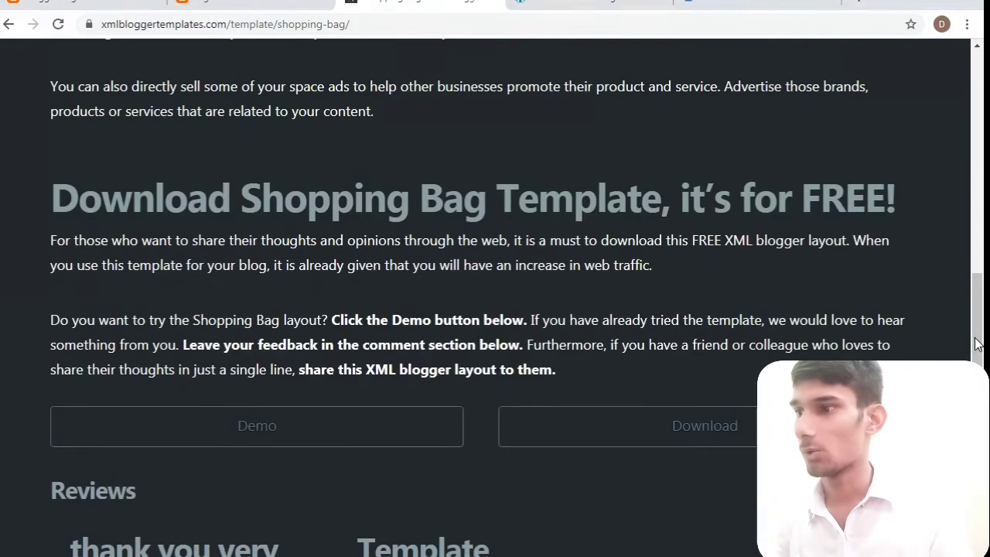
{"action": "left_click", "coordinate": [261, 437]}
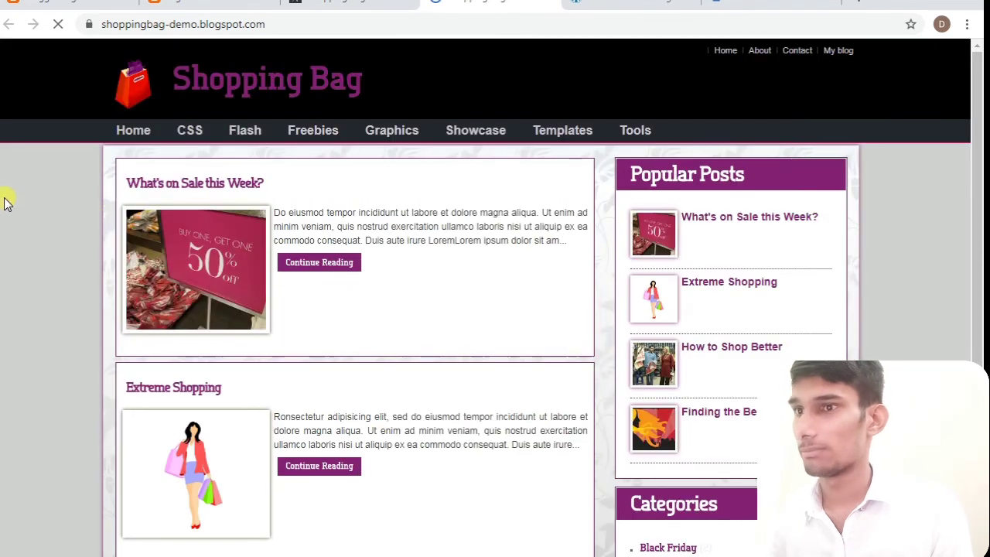
{"action": "left_click_drag", "start_coordinate": [979, 170], "coordinate": [980, 462]}
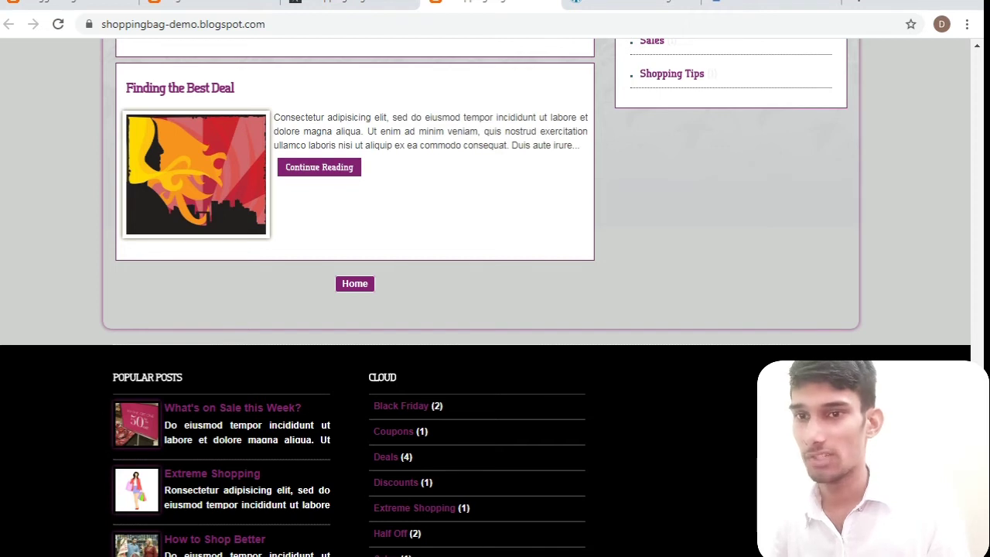
{"action": "scroll", "coordinate": [982, 283], "scroll_direction": "up", "scroll_amount": 10}
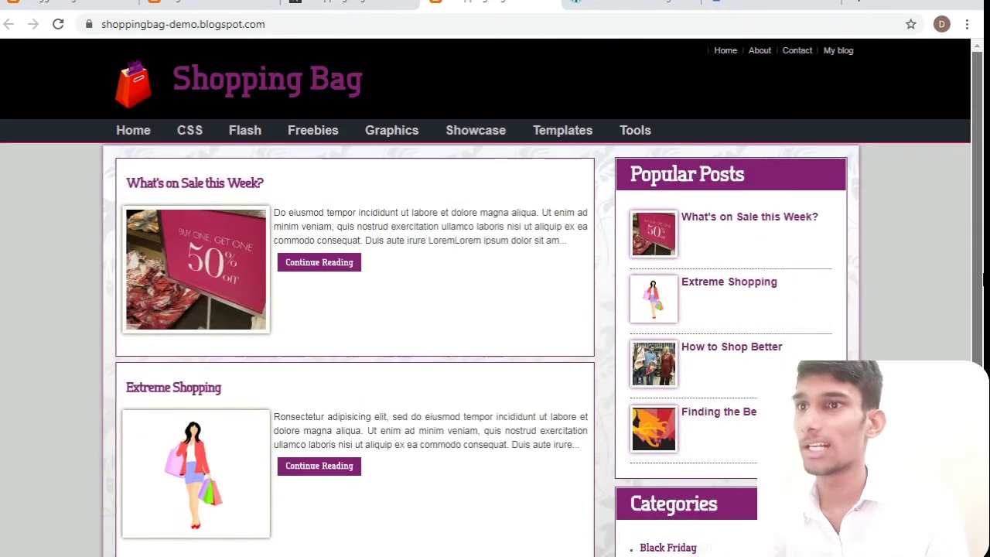
Step: Return to the Shopping Bag template page, download shoppingbag.zip and show the file in its folder
{"action": "left_click", "coordinate": [348, 3]}
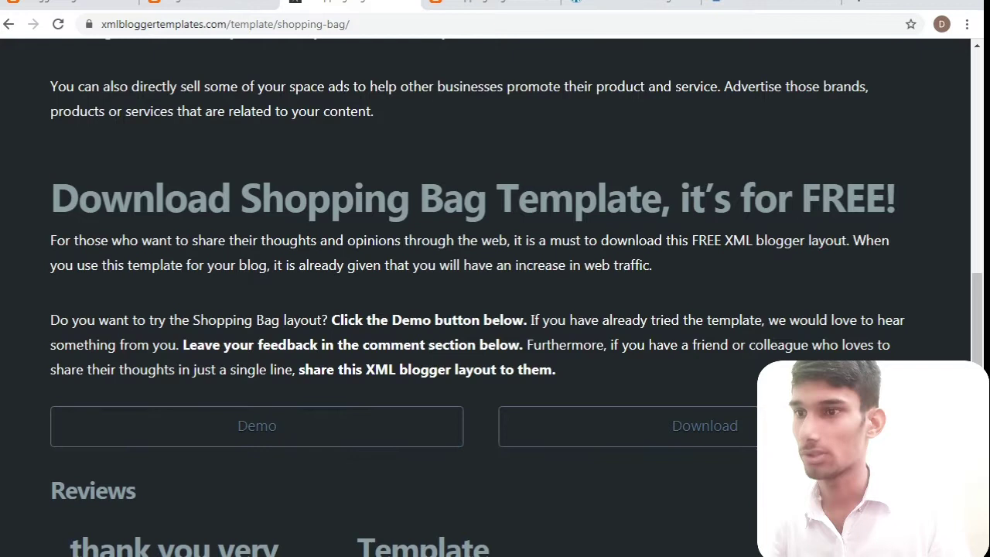
{"action": "left_click", "coordinate": [705, 438]}
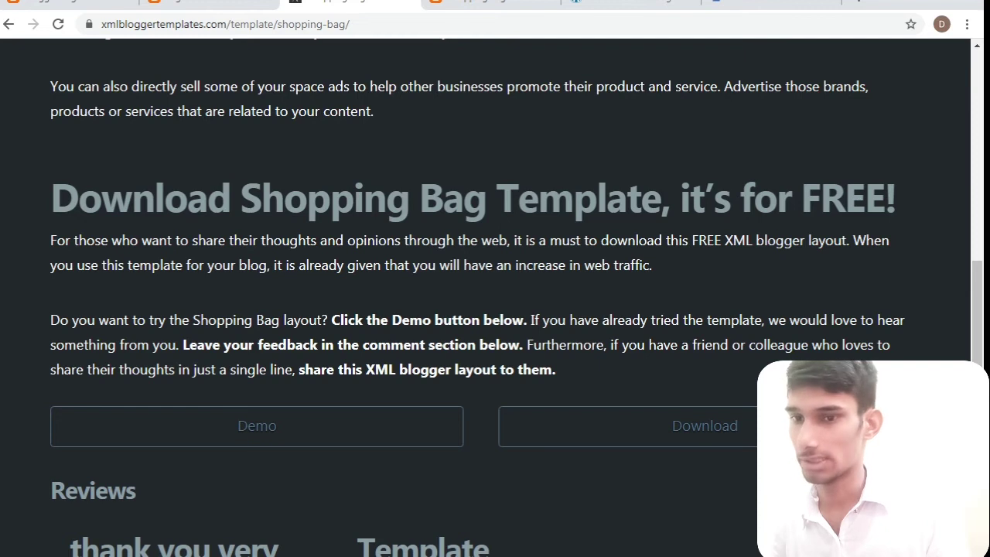
{"action": "key", "text": "ctrl+j"}
{"action": "left_click", "coordinate": [340, 207]}
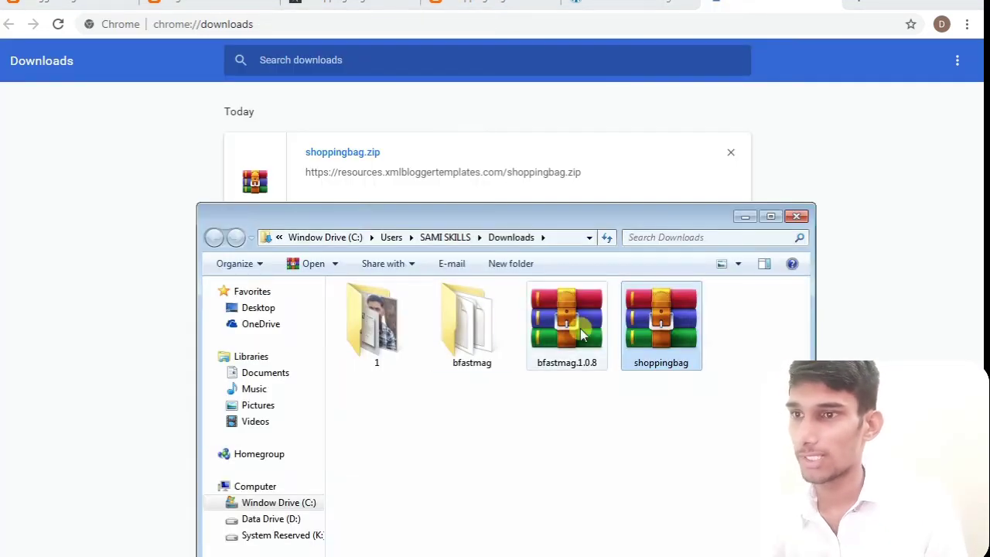
Step: Extract the shoppingbag archive into a shoppingbag folder within Downloads and open that folder
{"action": "right_click", "coordinate": [658, 348]}
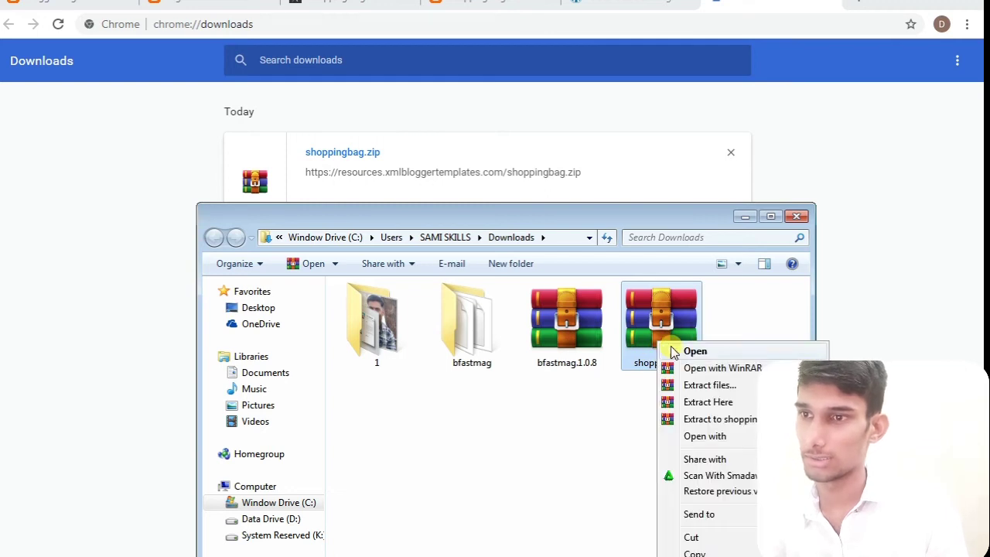
{"action": "left_click", "coordinate": [702, 385]}
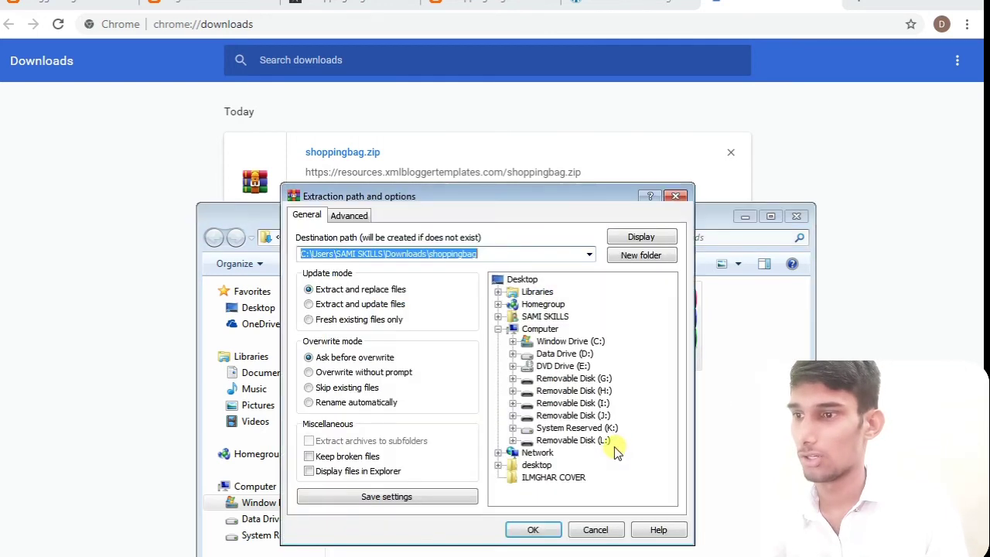
{"action": "left_click", "coordinate": [541, 532]}
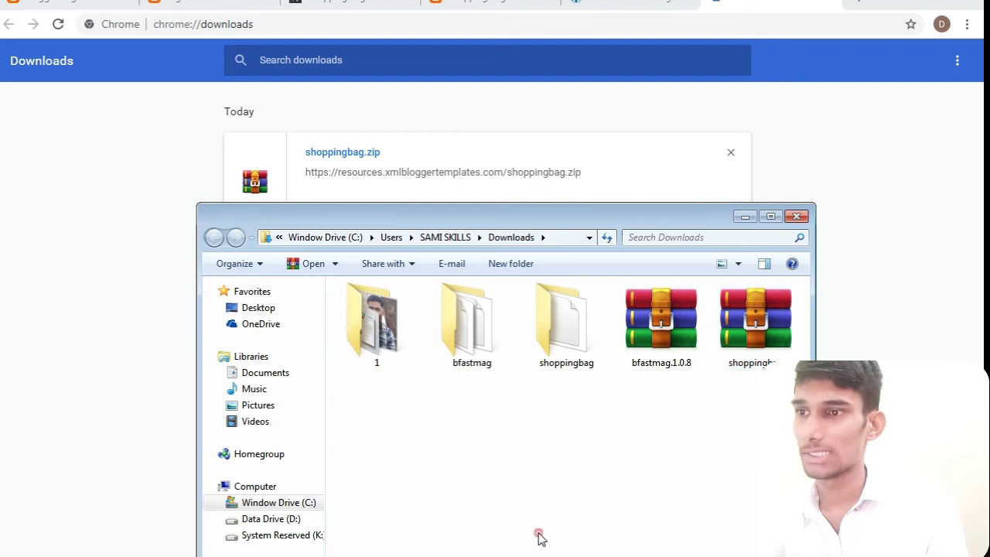
{"action": "left_click", "coordinate": [561, 361]}
{"action": "double_click", "coordinate": [562, 361]}
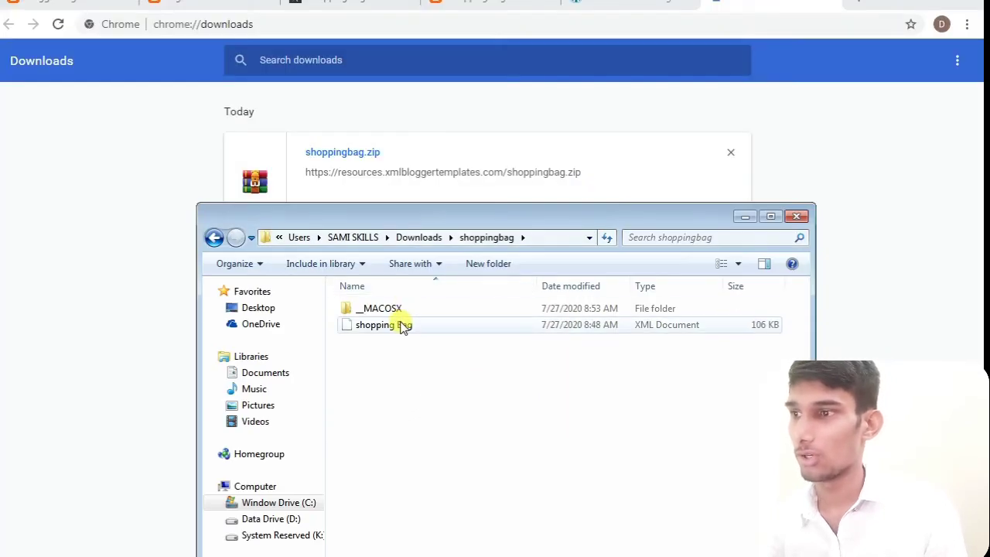
Step: Open the shopping Bag XML document in WordPad, copy all its code, and clear the WordPad and folder windows away
{"action": "left_click", "coordinate": [400, 328]}
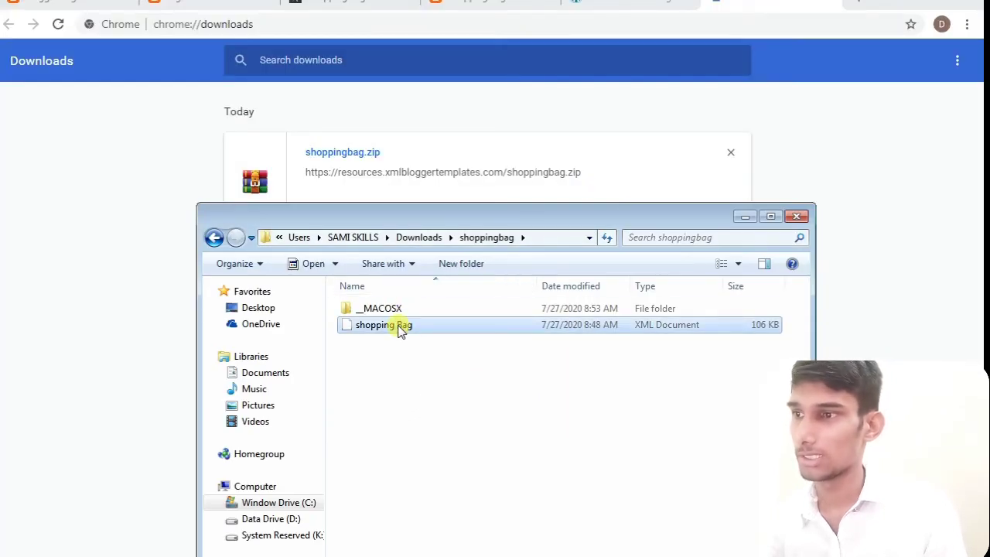
{"action": "right_click", "coordinate": [400, 327]}
{"action": "mouse_move", "coordinate": [437, 369]}
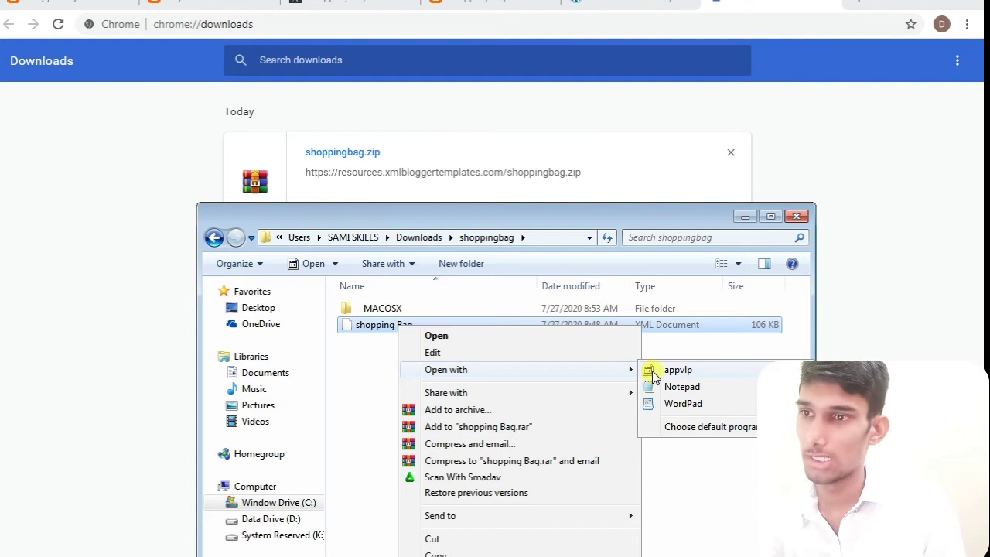
{"action": "left_click", "coordinate": [683, 403]}
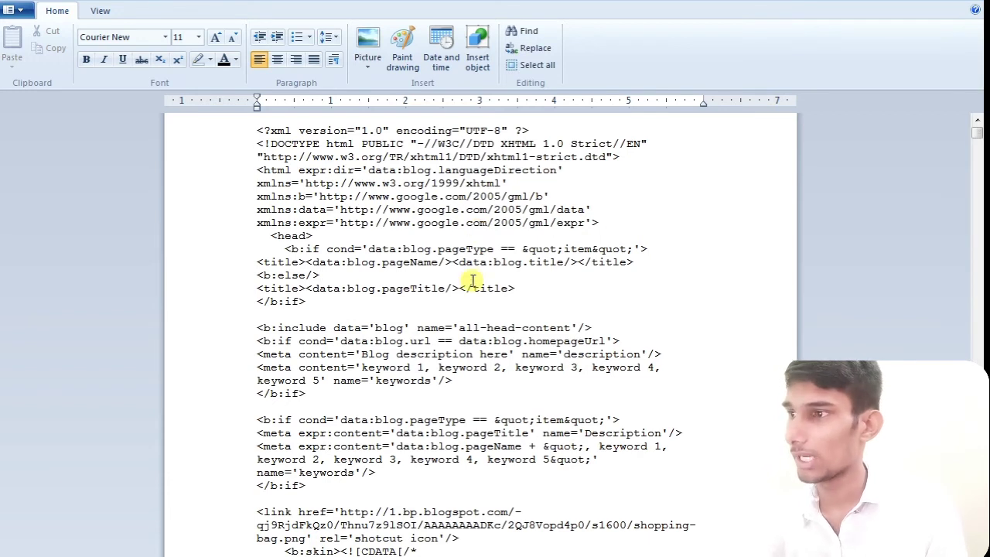
{"action": "key", "text": "ctrl+a"}
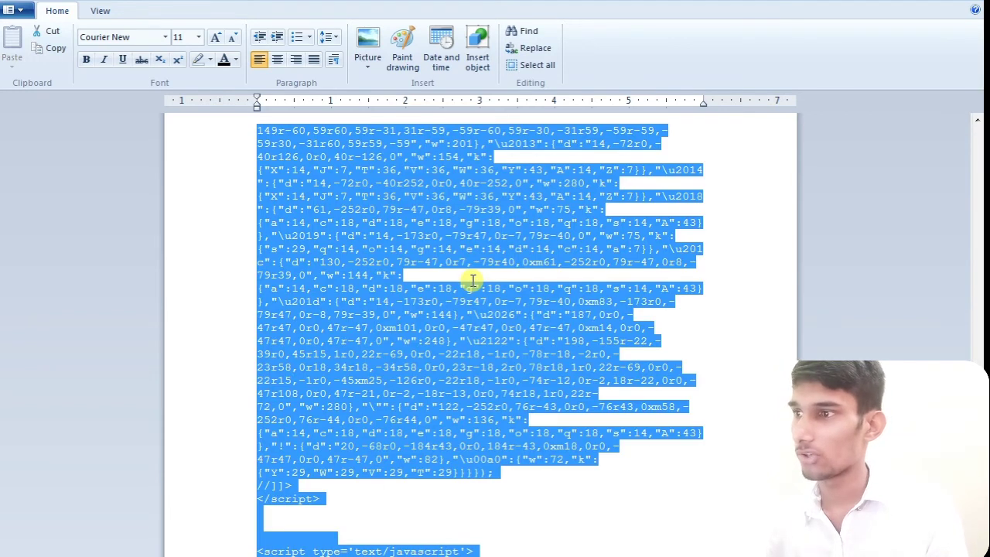
{"action": "key", "text": "ctrl+c"}
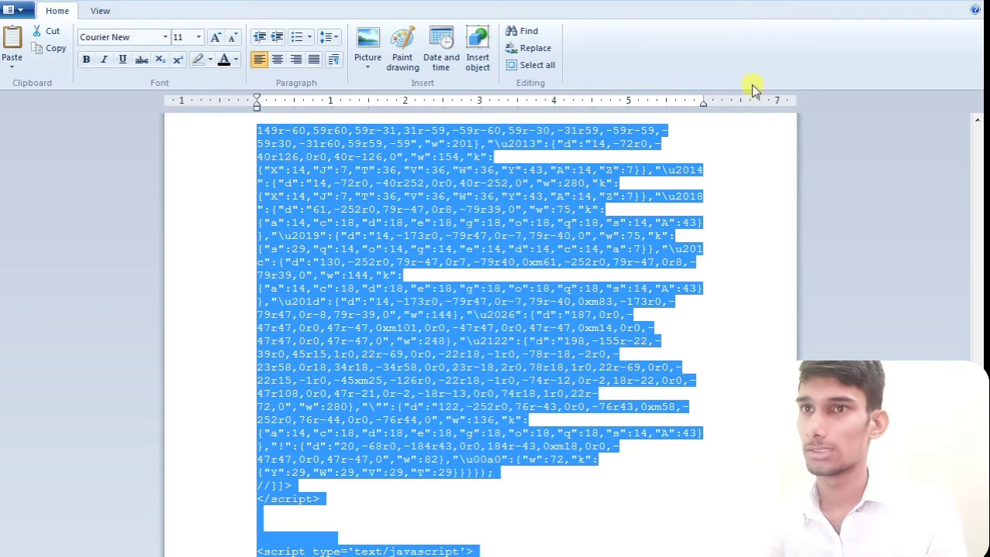
{"action": "left_click", "coordinate": [915, 1]}
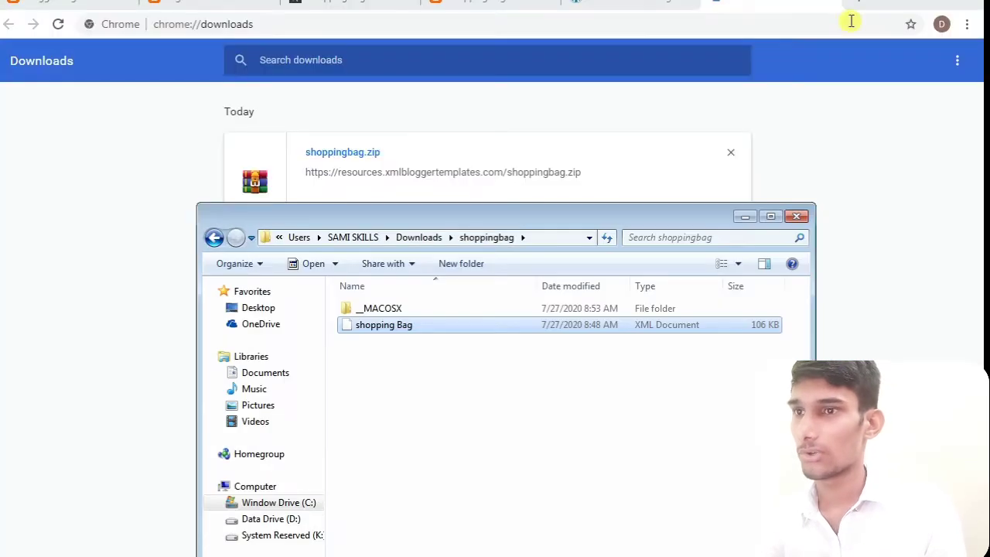
{"action": "left_click", "coordinate": [745, 216]}
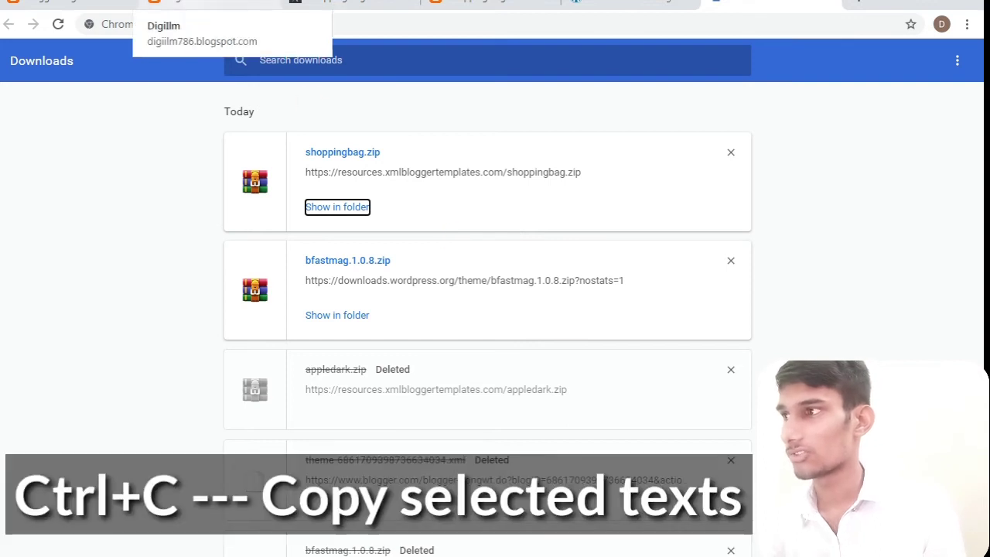
Step: Replace the entire theme HTML of the DigiIlm blog in Blogger with the copied Shopping Bag code and save the theme
{"action": "left_click", "coordinate": [70, 6]}
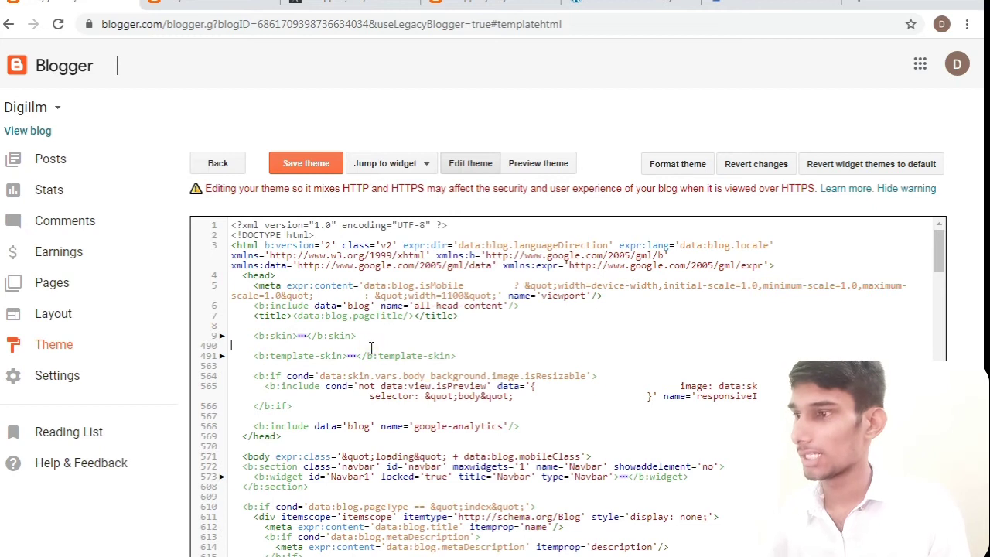
{"action": "key", "text": "ctrl+v"}
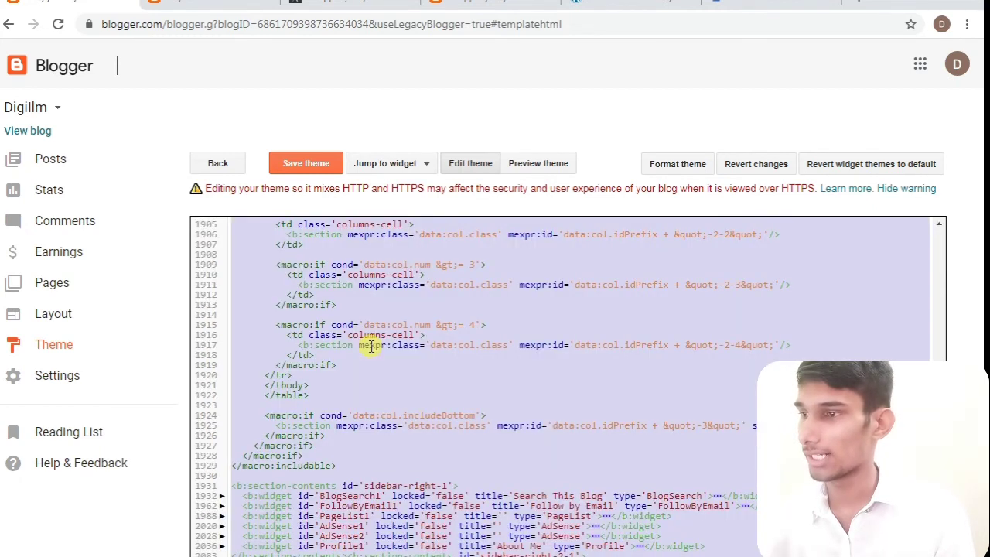
{"action": "scroll", "coordinate": [371, 345], "scroll_direction": "down", "scroll_amount": 10}
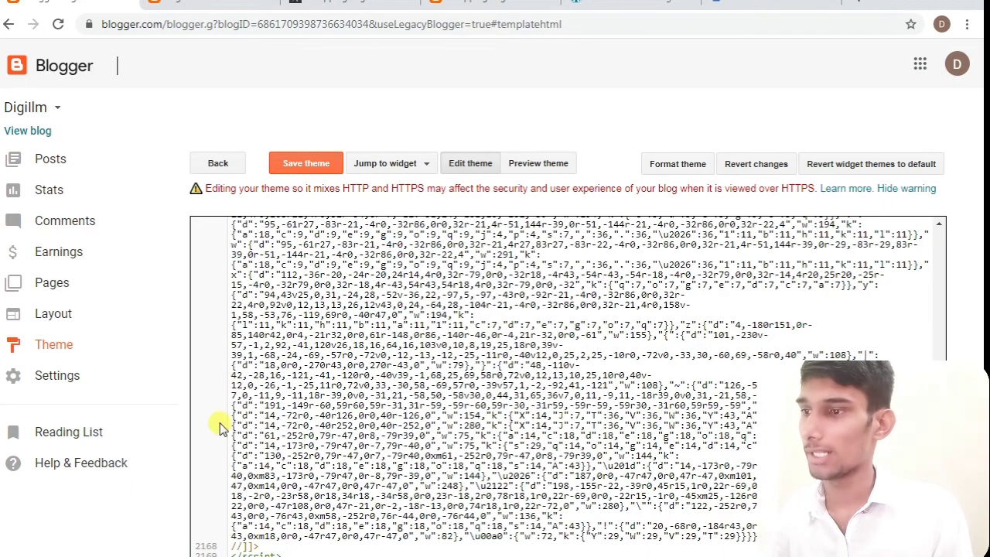
{"action": "left_click", "coordinate": [313, 169]}
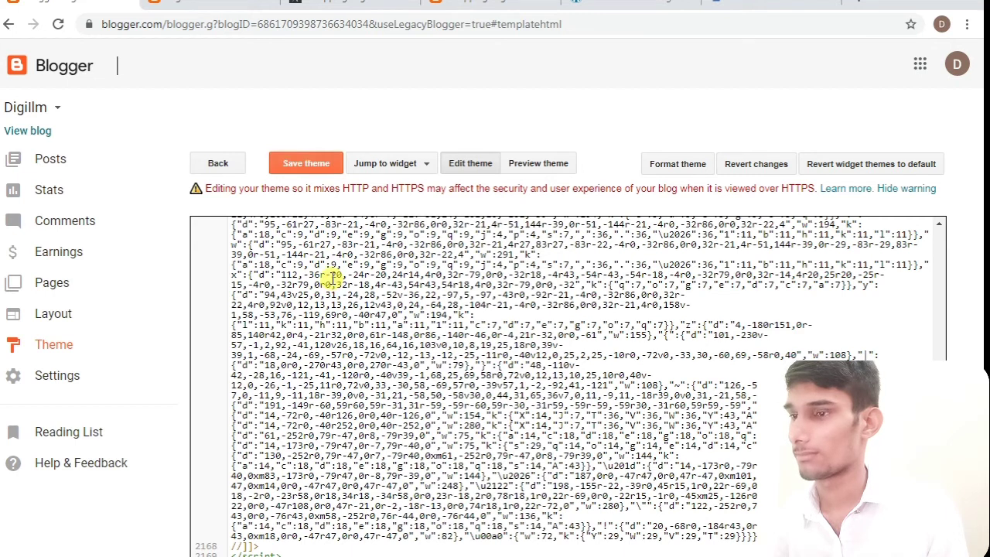
{"action": "left_click", "coordinate": [314, 169]}
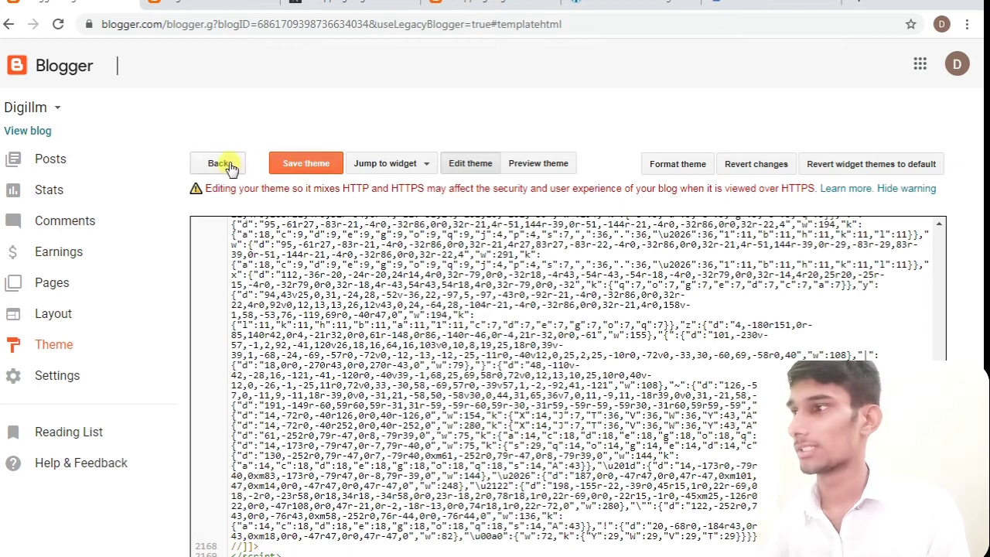
Step: Reload the live DigiIlm blog and compare its appearance with the Shopping Bag demo site
{"action": "left_click", "coordinate": [35, 133]}
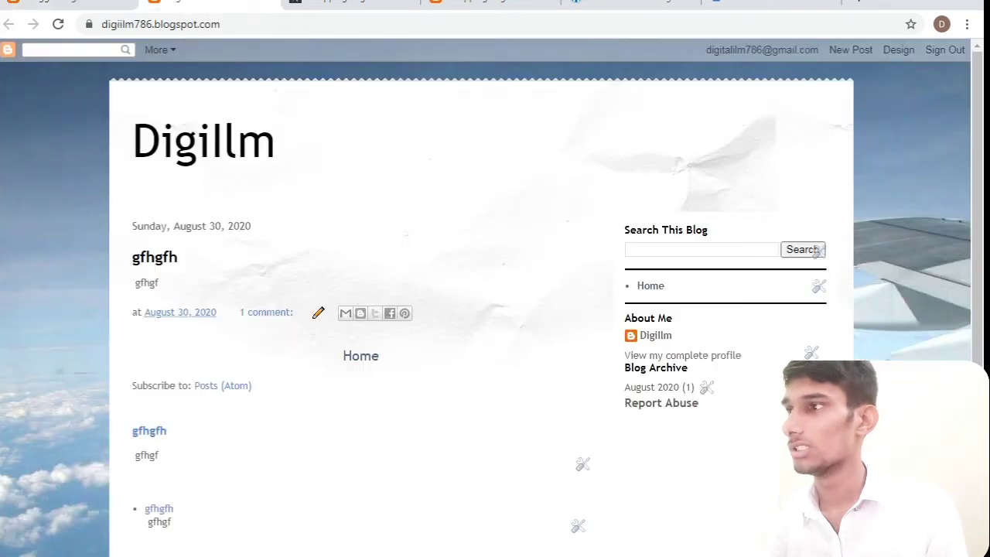
{"action": "left_click", "coordinate": [57, 199]}
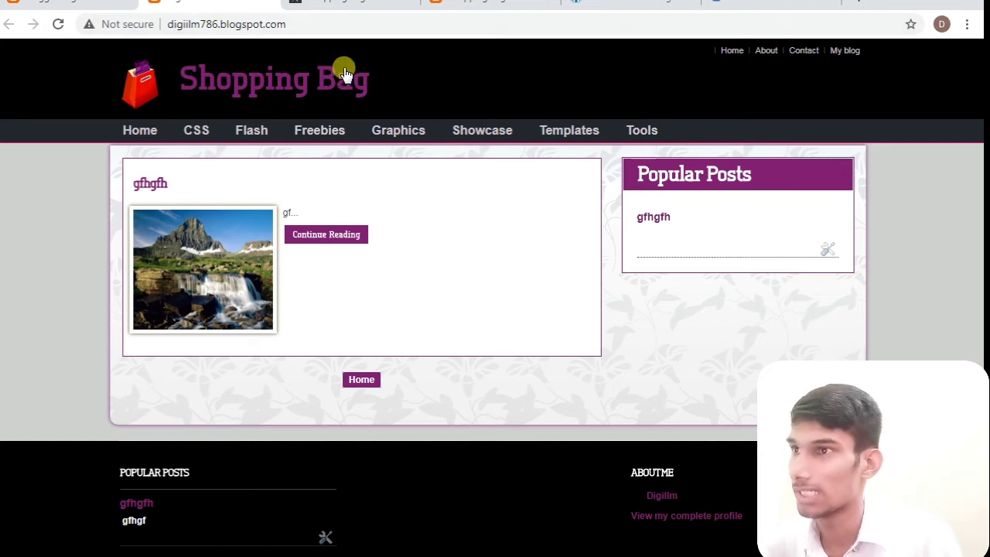
{"action": "left_click", "coordinate": [490, 4]}
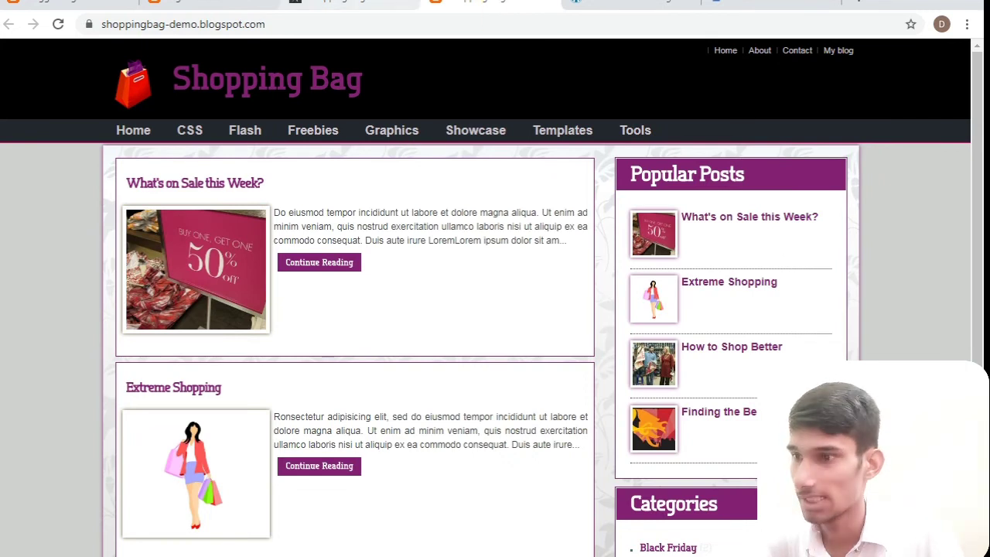
{"action": "left_click", "coordinate": [351, 4]}
{"action": "left_click", "coordinate": [208, 3]}
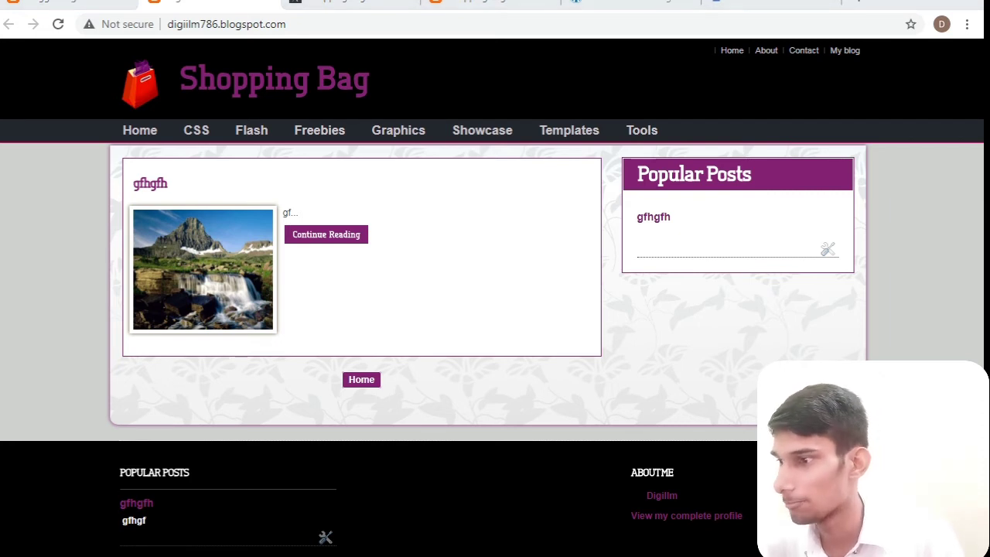
Step: Switch to the file explorer and open the 500BloggerPremiumthemes folder on Data Drive (D:)
{"action": "key", "text": "alt+Tab"}
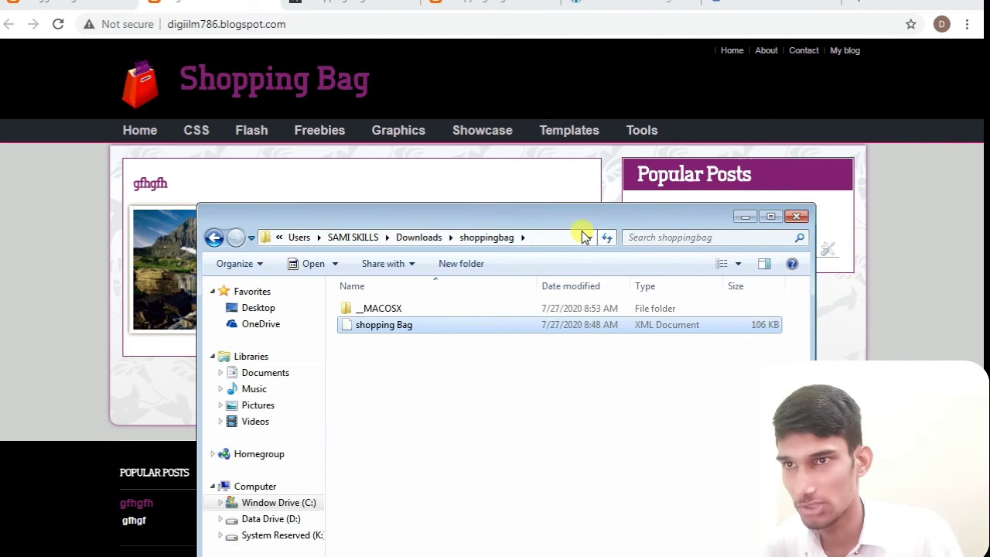
{"action": "left_click", "coordinate": [770, 217]}
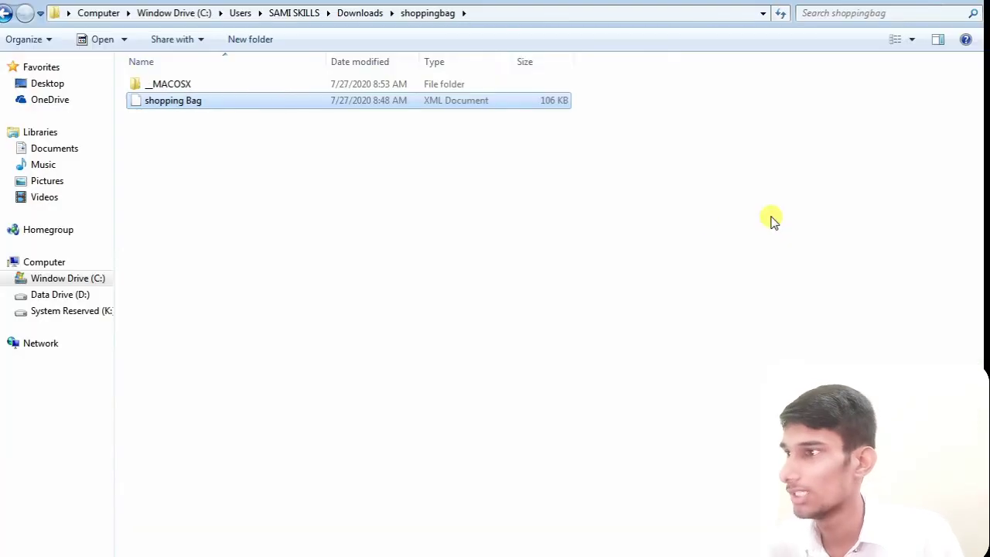
{"action": "left_click", "coordinate": [77, 311]}
{"action": "left_click", "coordinate": [68, 297]}
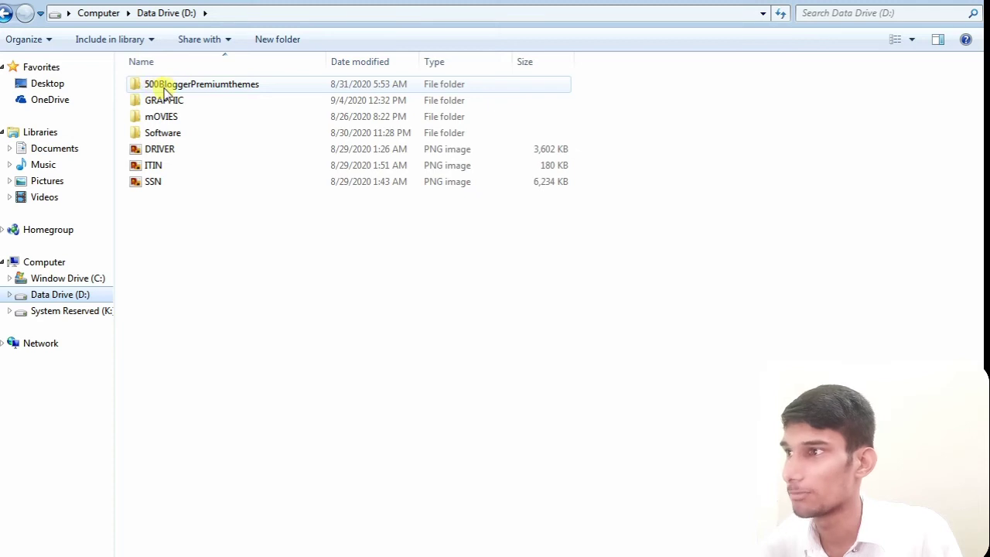
{"action": "double_click", "coordinate": [215, 90]}
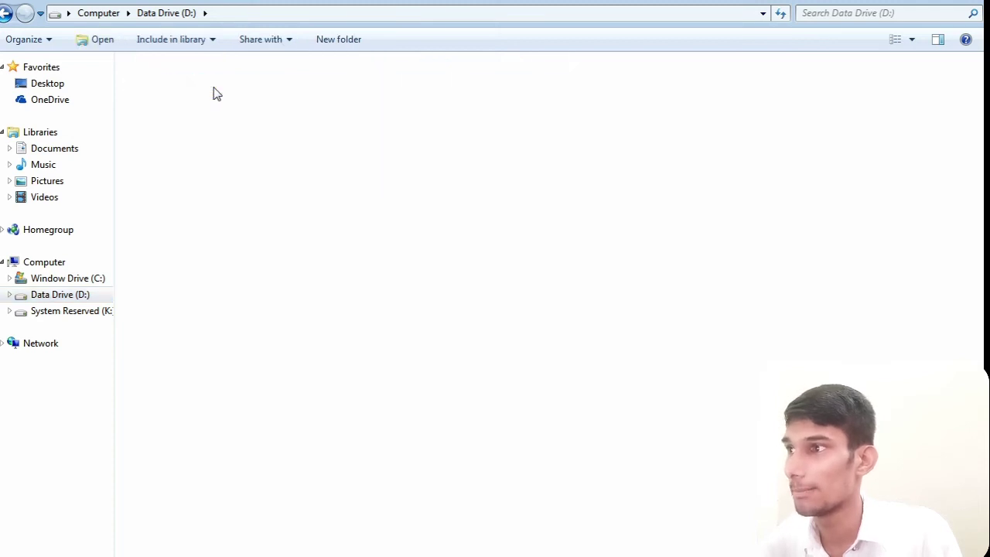
{"action": "left_click_drag", "start_coordinate": [845, 4], "coordinate": [749, 97]}
{"action": "left_click", "coordinate": [781, 263]}
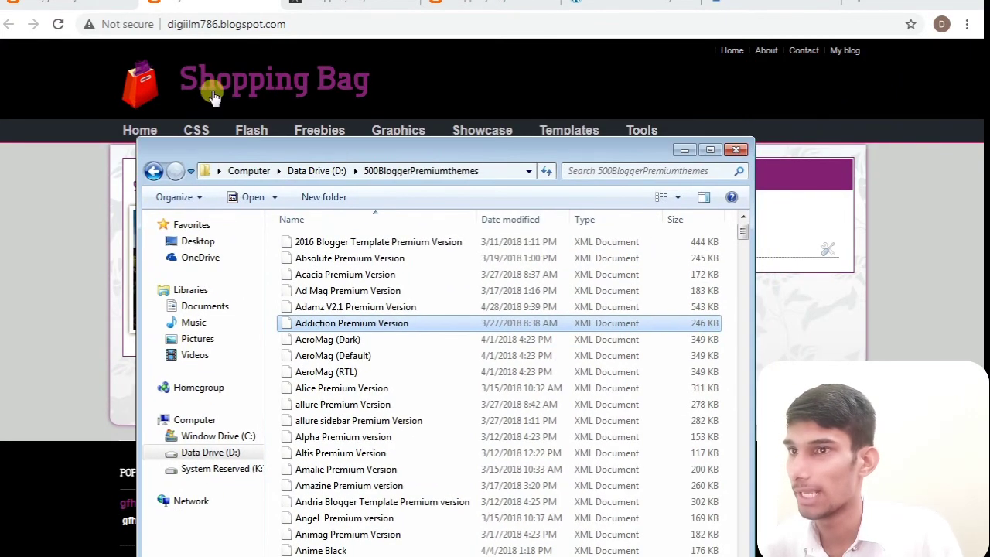
Step: Maximize the 500BloggerPremiumthemes window and look through the theme files, jumping to names starting with S
{"action": "left_click", "coordinate": [711, 150]}
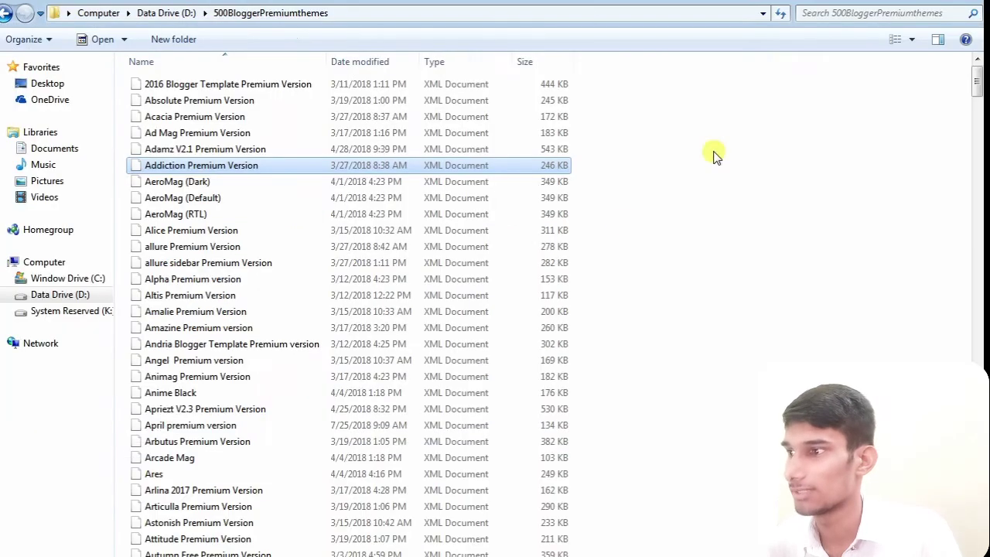
{"action": "left_click", "coordinate": [748, 334]}
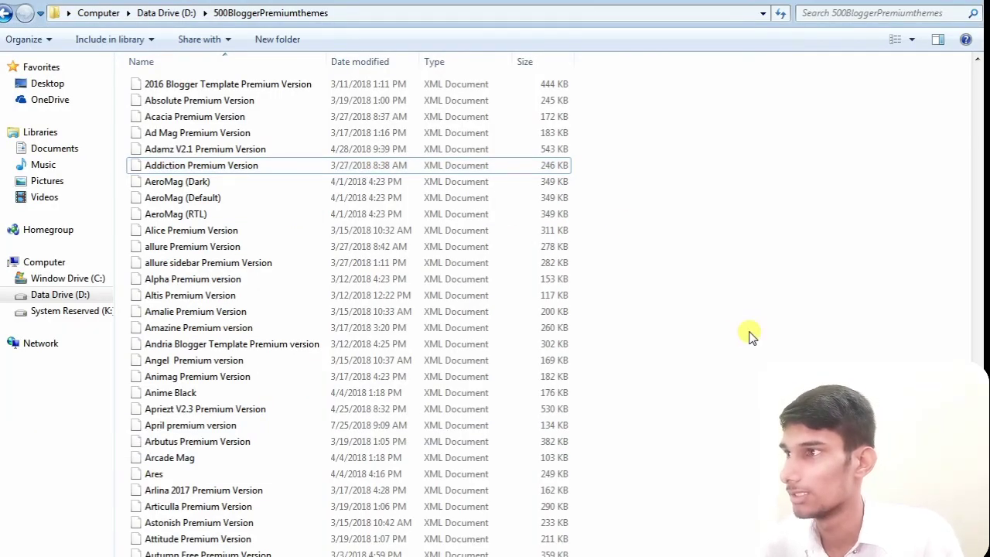
{"action": "key", "text": "s"}
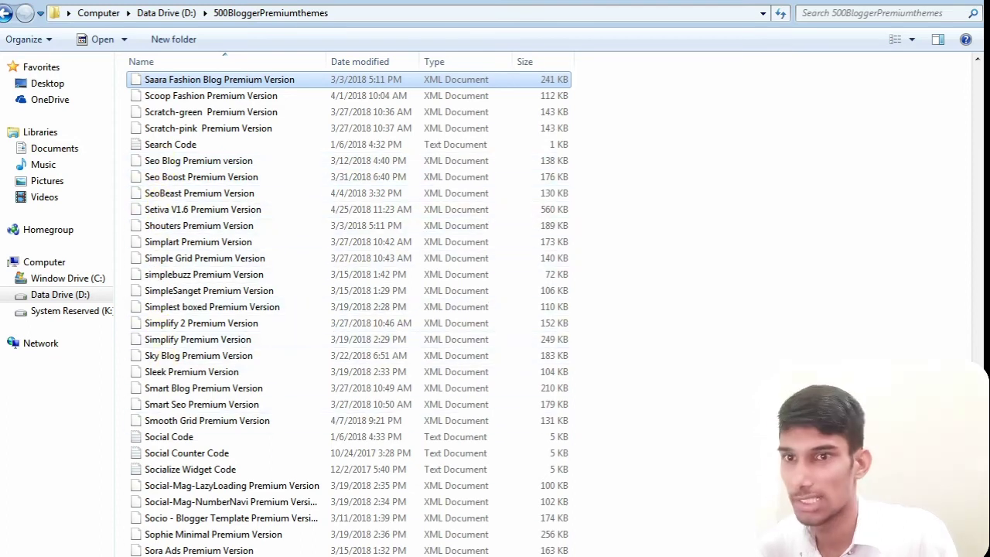
Step: Look through the theme files starting with S, search the folder for "sho", and return to the full file list
{"action": "scroll", "coordinate": [349, 314], "scroll_direction": "down", "scroll_amount": 6}
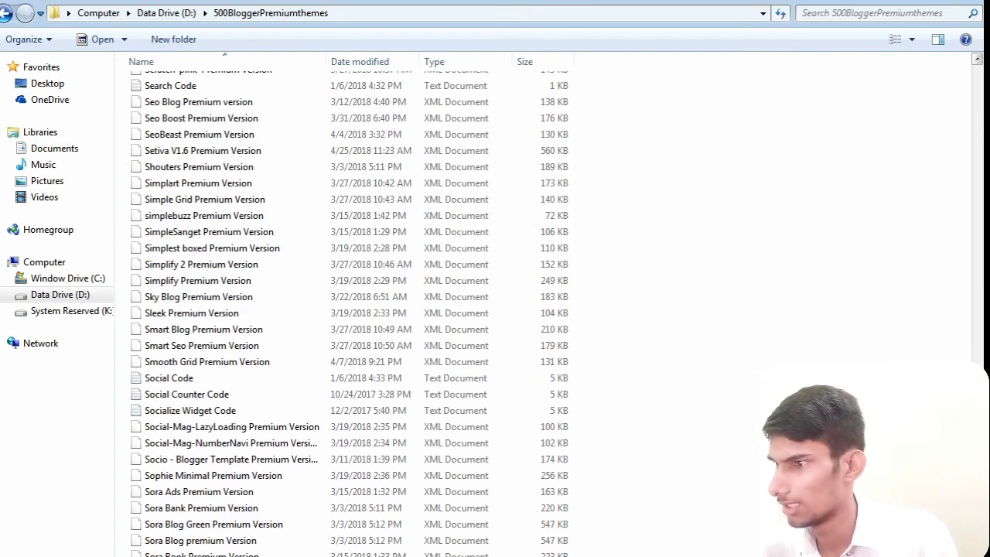
{"action": "scroll", "coordinate": [349, 314], "scroll_direction": "down", "scroll_amount": 3}
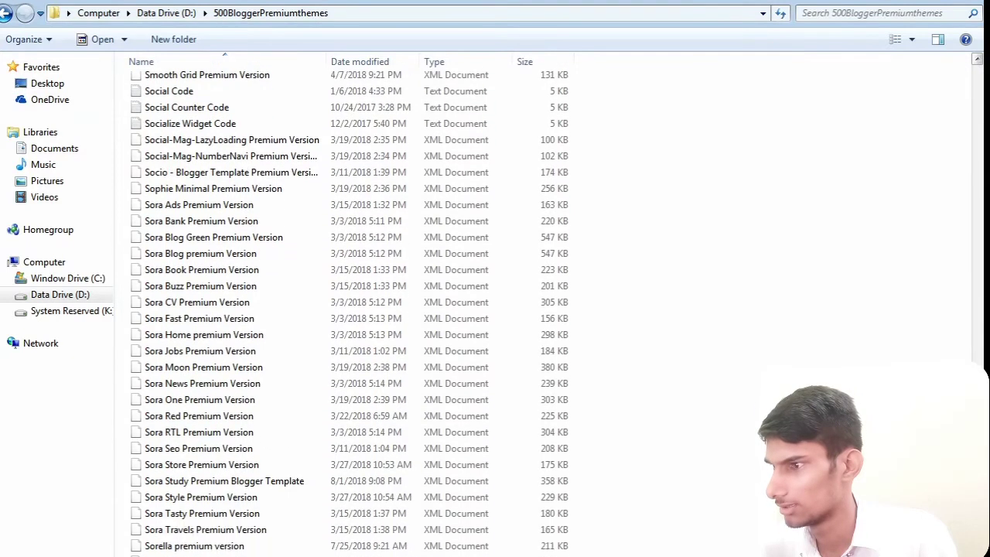
{"action": "left_click", "coordinate": [840, 14]}
{"action": "type", "text": "sho"}
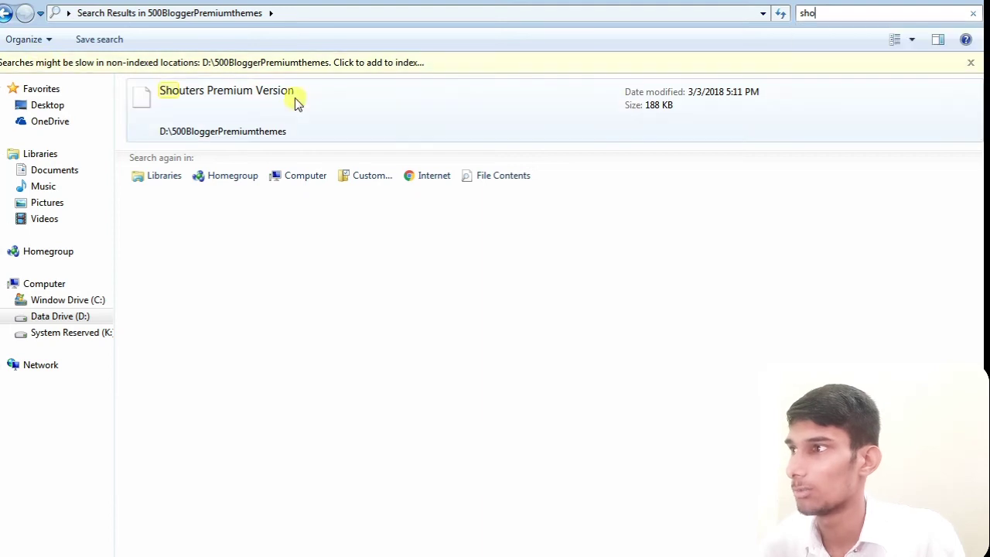
{"action": "left_click", "coordinate": [8, 16]}
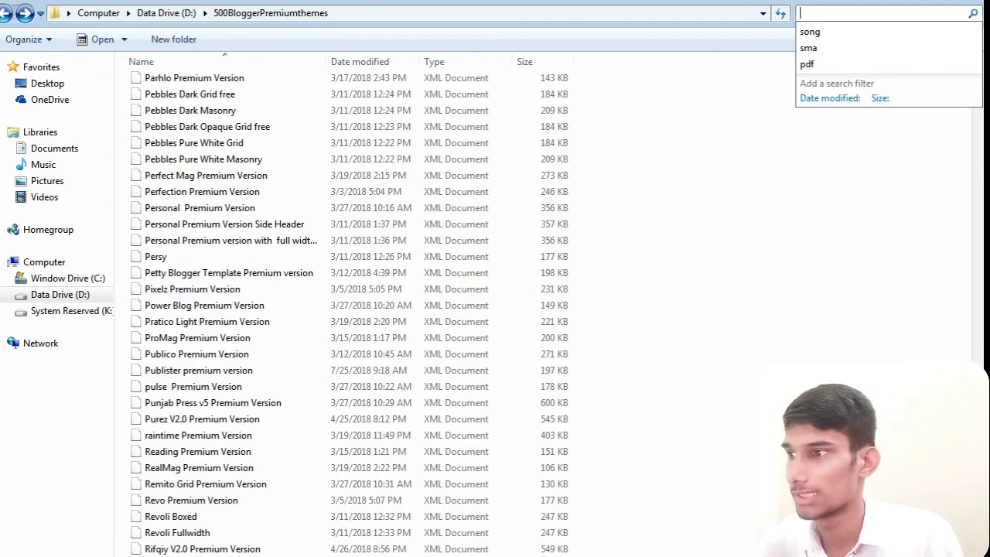
{"action": "key", "text": "s"}
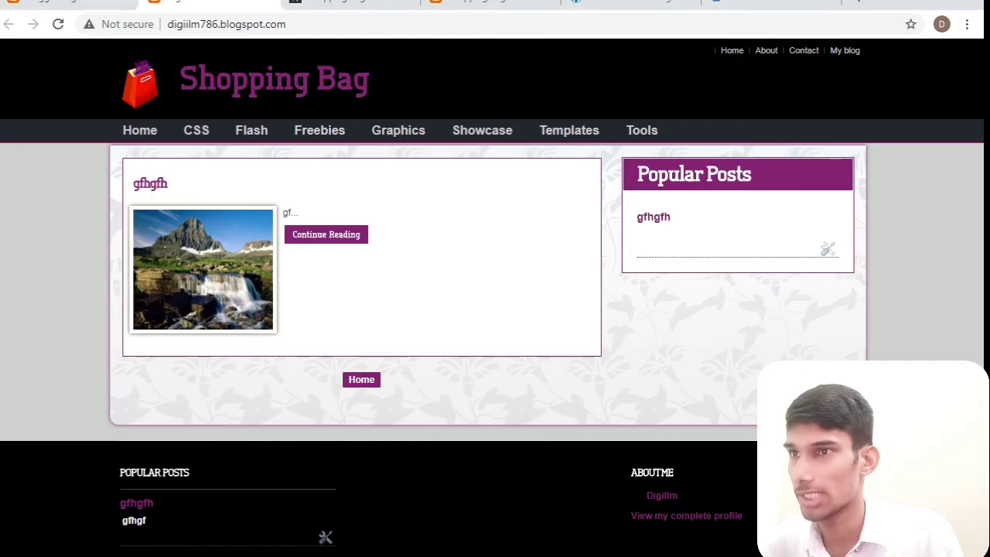
Step: Switch to the browser, view the Shopping Bag demo, and return to the xmlbloggertemplates.com gallery to look through its themes
{"action": "left_click", "coordinate": [495, 7]}
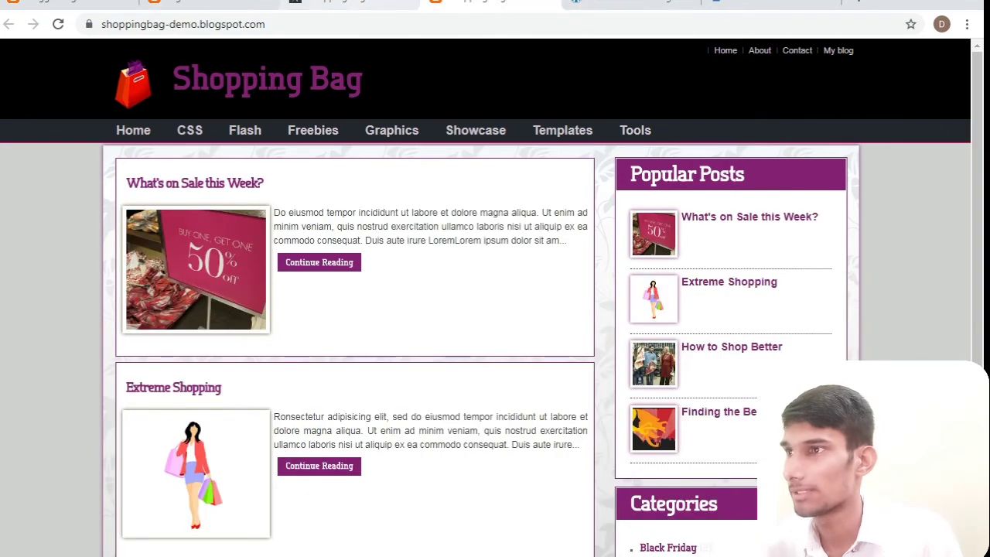
{"action": "left_click", "coordinate": [348, 6]}
{"action": "left_click", "coordinate": [8, 26]}
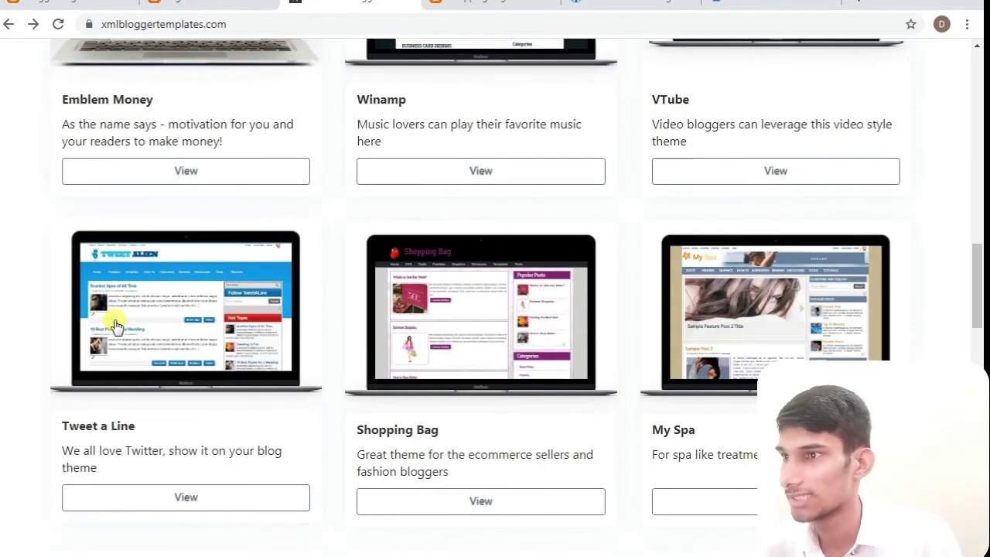
{"action": "left_click_drag", "start_coordinate": [973, 277], "coordinate": [982, 195]}
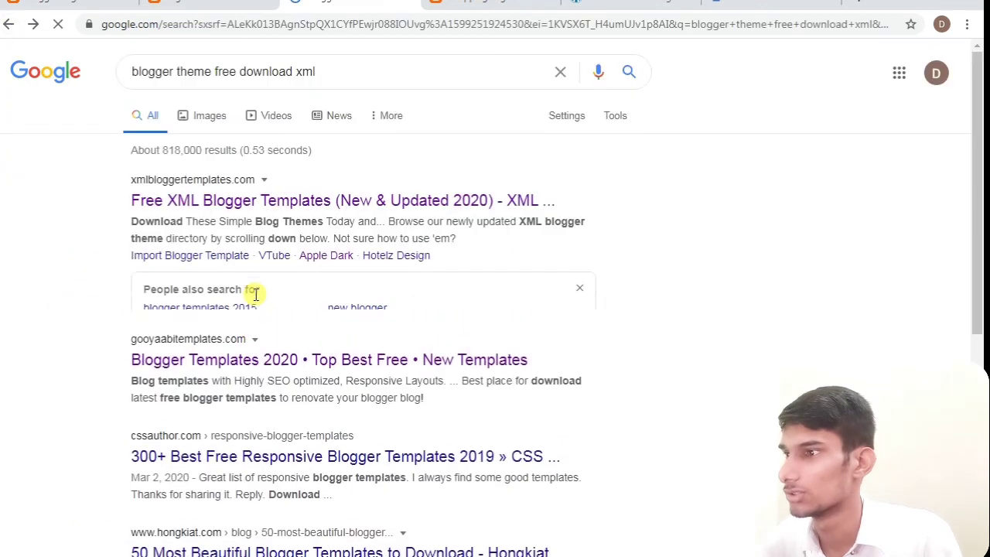
Step: Open the gooyaabitemplates.com and cssauthor.com results from the Google search for Blogger themes in new tabs
{"action": "right_click", "coordinate": [243, 408]}
{"action": "left_click", "coordinate": [269, 417]}
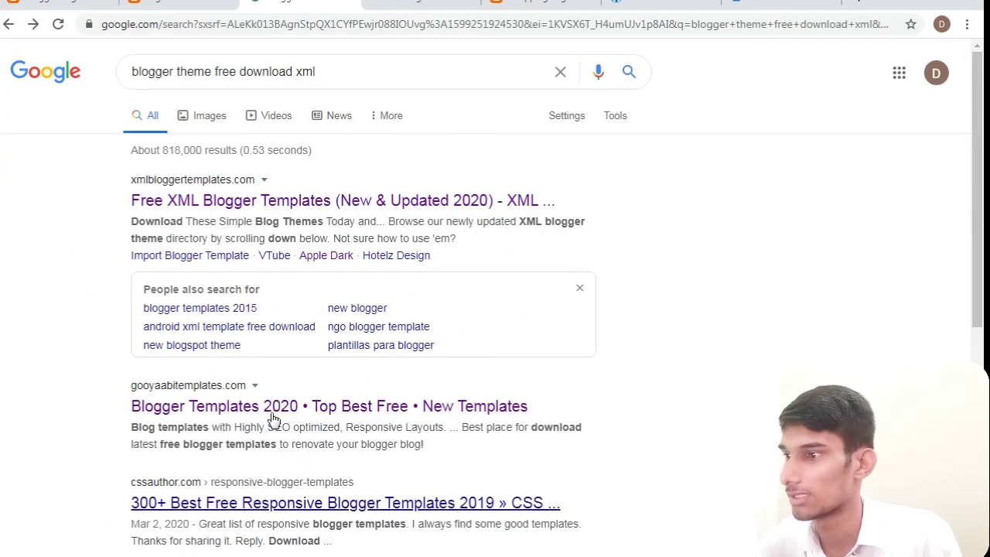
{"action": "right_click", "coordinate": [261, 503]}
{"action": "left_click", "coordinate": [280, 512]}
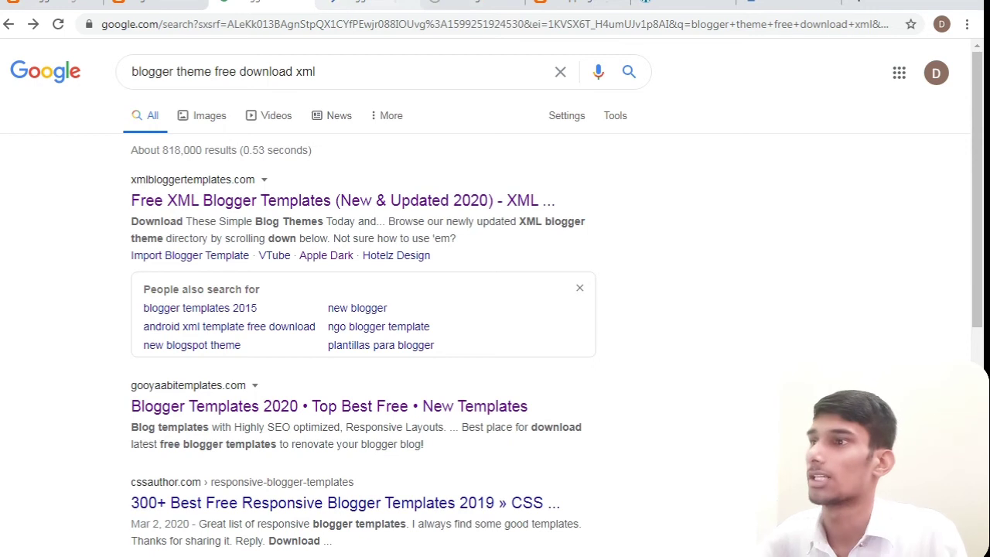
Step: Browse the Gooyaabi Templates gallery and search the 500BloggerPremiumthemes folder for the theme name "ULTRALITE"
{"action": "key", "text": "ctrl+Tab"}
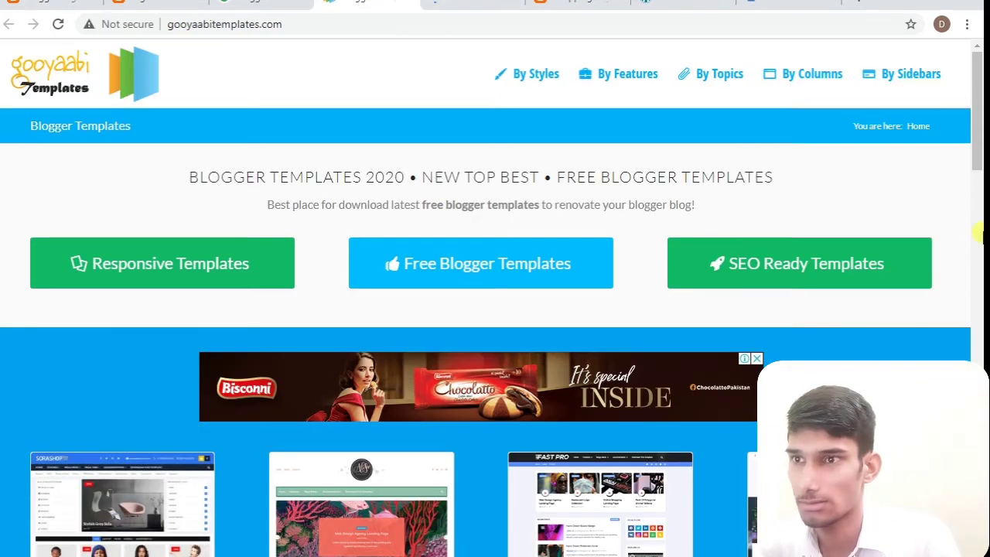
{"action": "left_click_drag", "start_coordinate": [977, 148], "coordinate": [983, 297]}
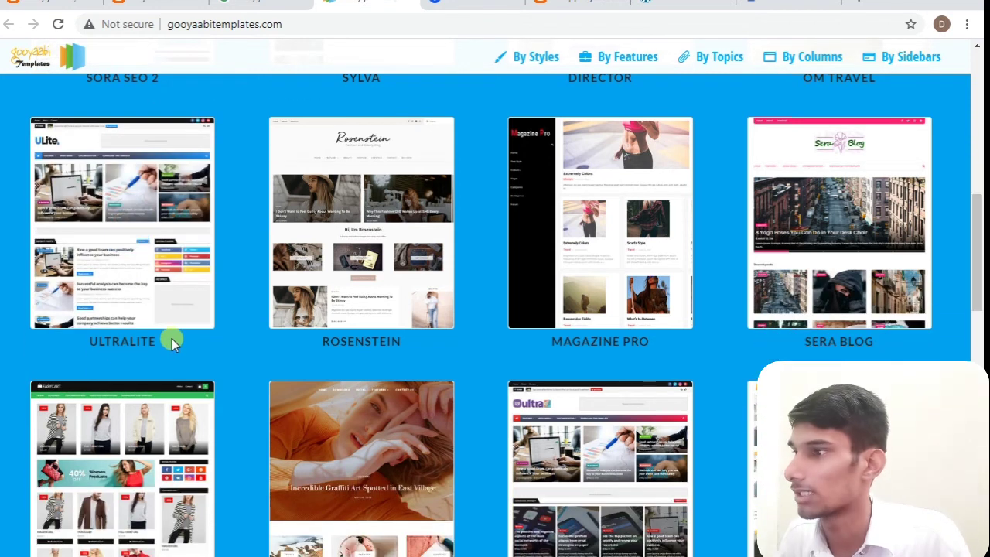
{"action": "left_click", "coordinate": [93, 337]}
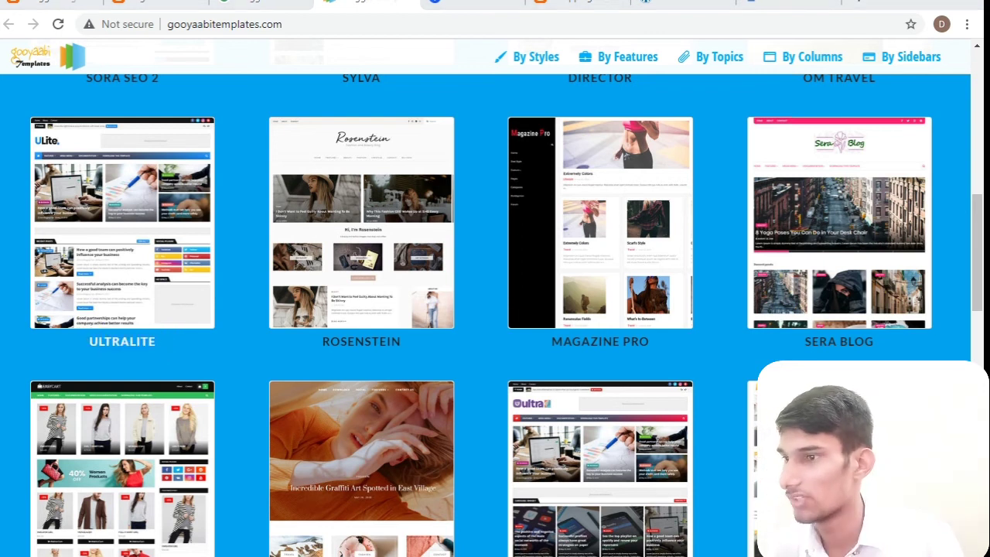
{"action": "key", "text": "alt+Tab"}
{"action": "left_click", "coordinate": [857, 12]}
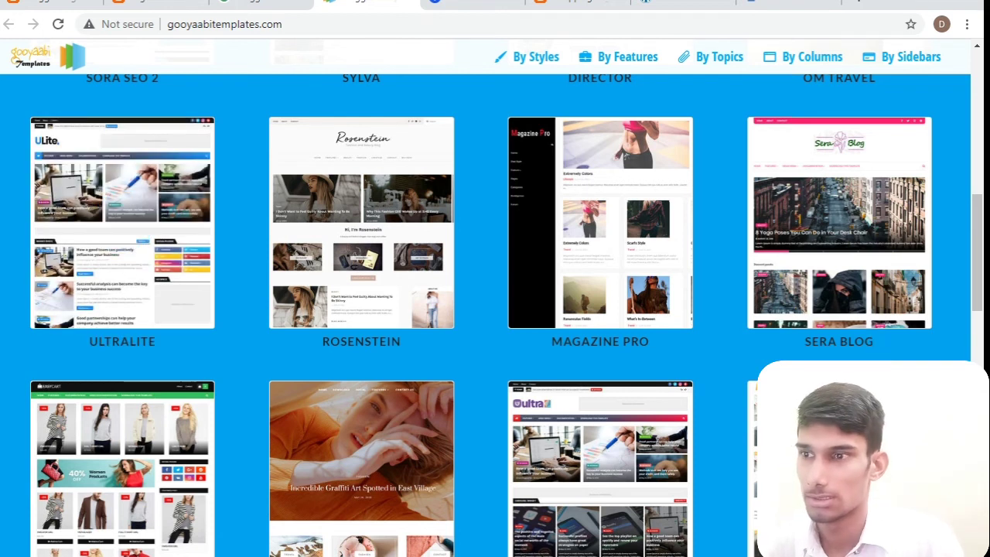
Step: Pick the Sora Seo 2 theme name from the gallery and search the premium themes folder for "SORA SEO 2", shortened to "SORA SEO"
{"action": "left_click_drag", "start_coordinate": [977, 269], "coordinate": [976, 198]}
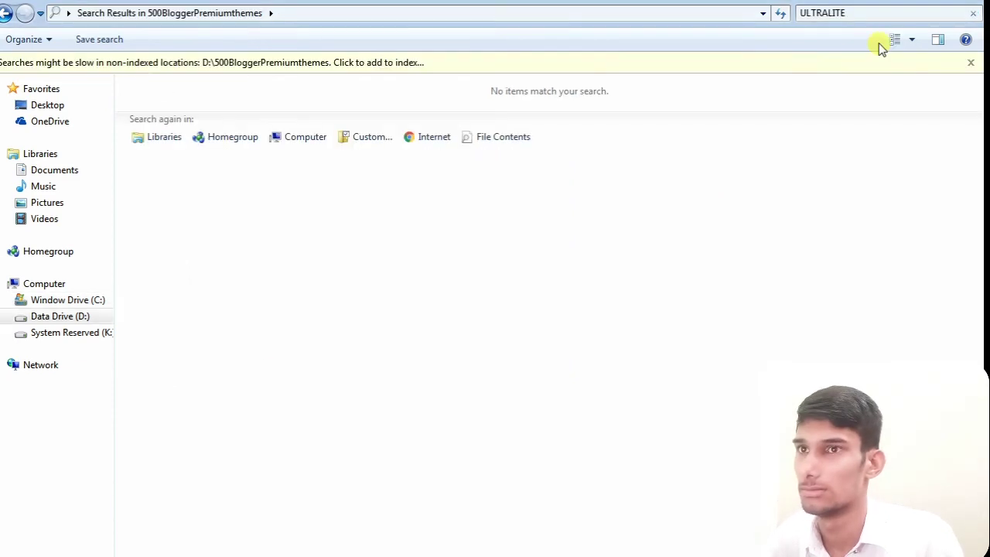
{"action": "left_click", "coordinate": [853, 12]}
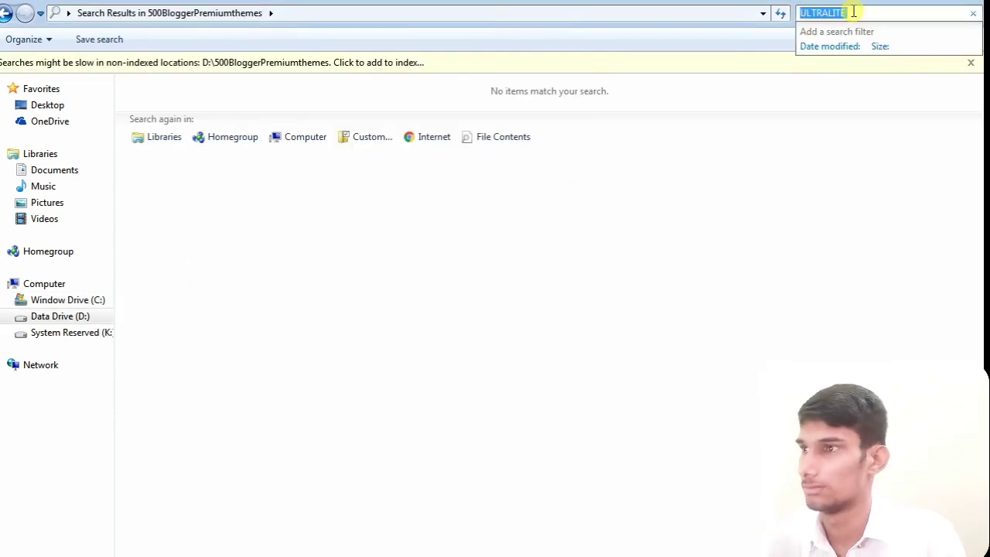
{"action": "type", "text": "SORA SEO 2"}
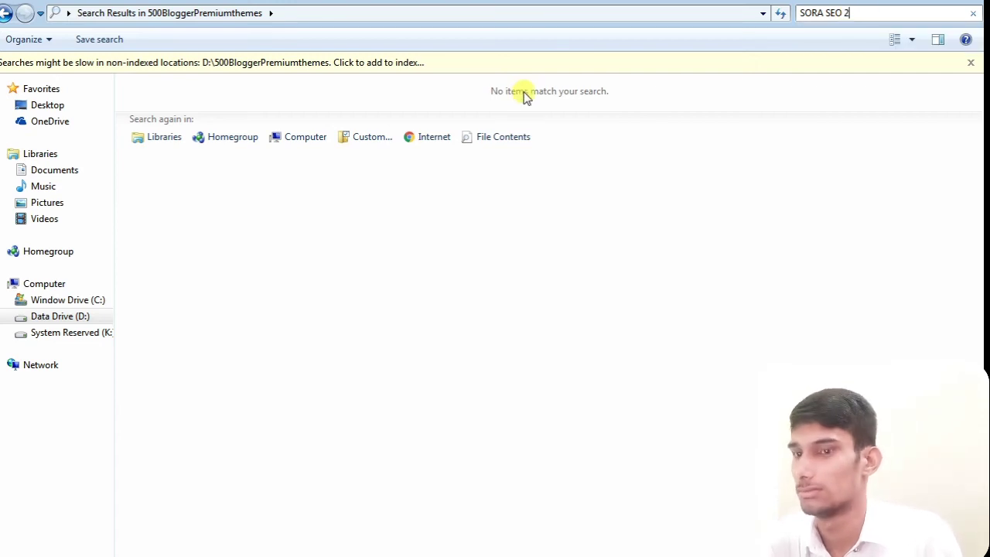
{"action": "key", "text": "BackSpace"}
{"action": "key", "text": "BackSpace"}
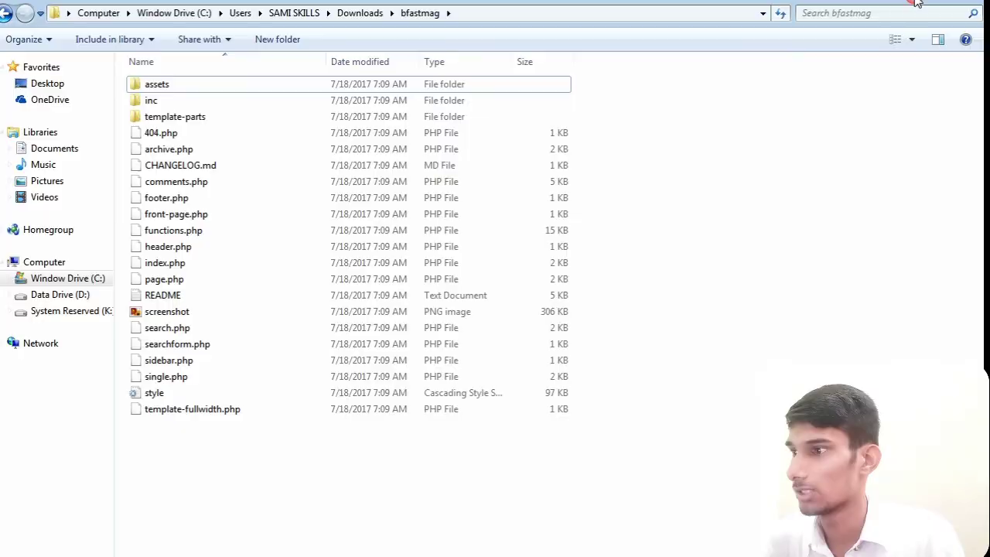
Step: Return to the browser and examine the Sora Seo 2 Blogger Template page on gooyaabitemplates.com
{"action": "left_click", "coordinate": [917, 4]}
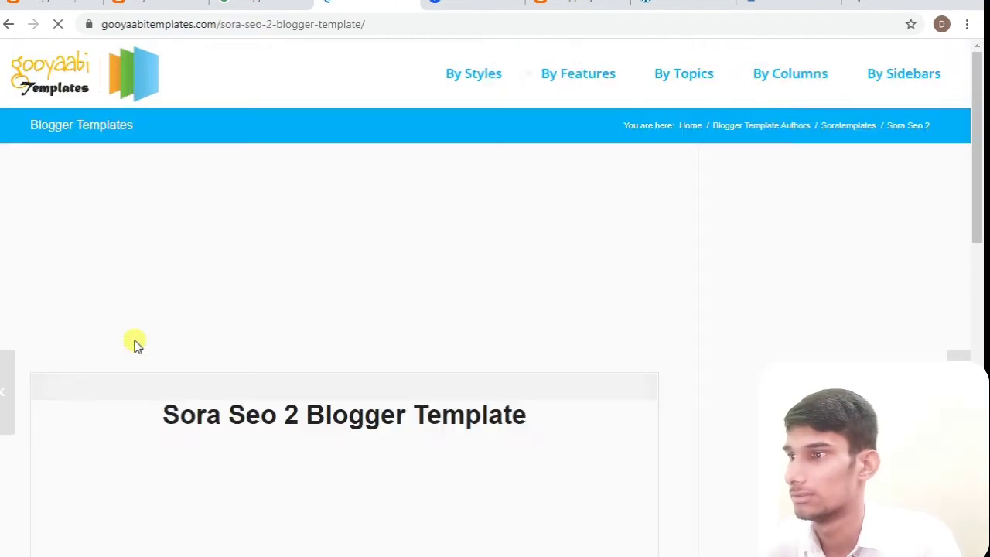
{"action": "left_click_drag", "start_coordinate": [978, 200], "coordinate": [978, 238]}
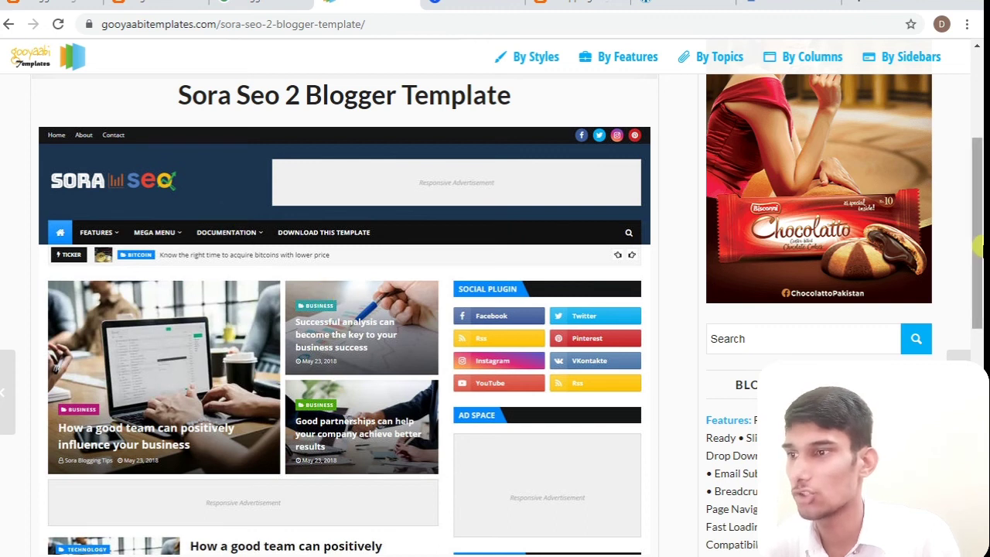
{"action": "scroll", "coordinate": [906, 285], "scroll_direction": "down", "scroll_amount": 5}
Step: Open btemplates.com from the Google results, browse its free templates, and compare them with the live DigiIlm blog
{"action": "key", "text": "ctrl+shift+Tab"}
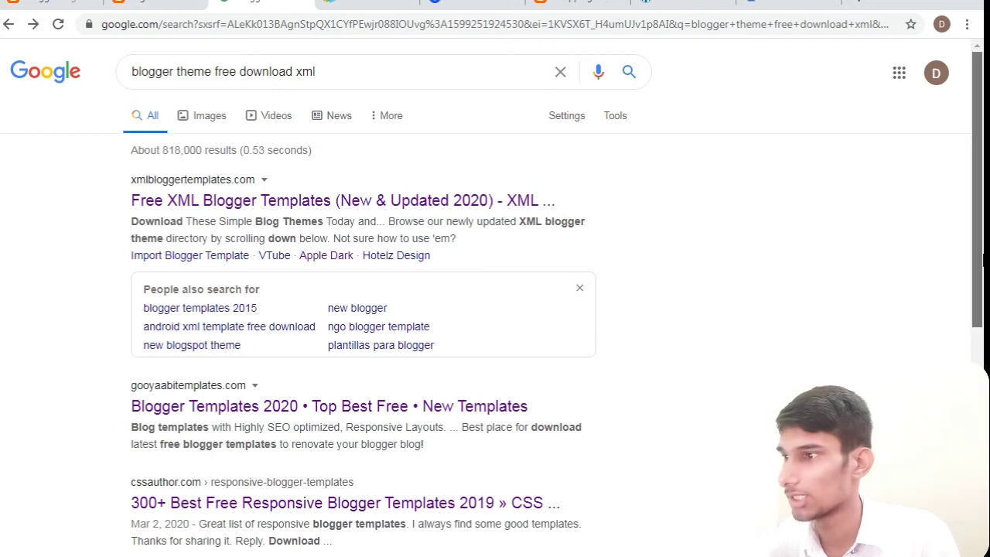
{"action": "scroll", "coordinate": [977, 312], "scroll_direction": "down", "scroll_amount": 4}
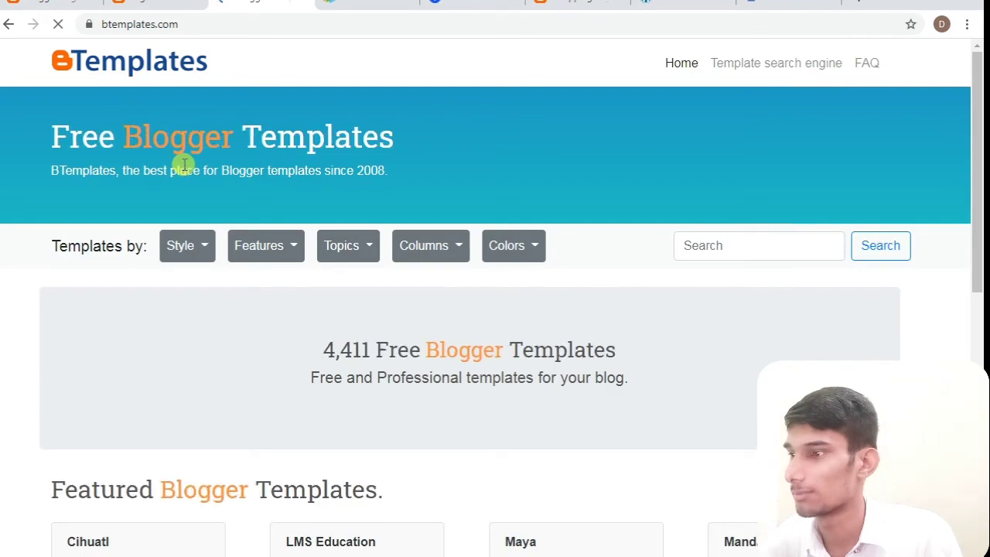
{"action": "left_click_drag", "start_coordinate": [976, 183], "coordinate": [977, 302]}
{"action": "left_click_drag", "start_coordinate": [977, 232], "coordinate": [981, 507]}
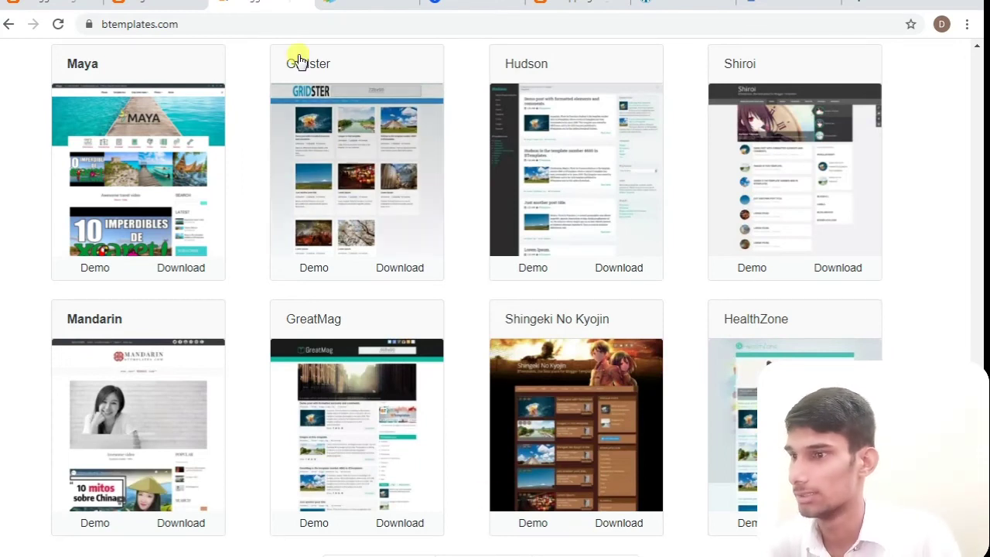
{"action": "left_click", "coordinate": [159, 4]}
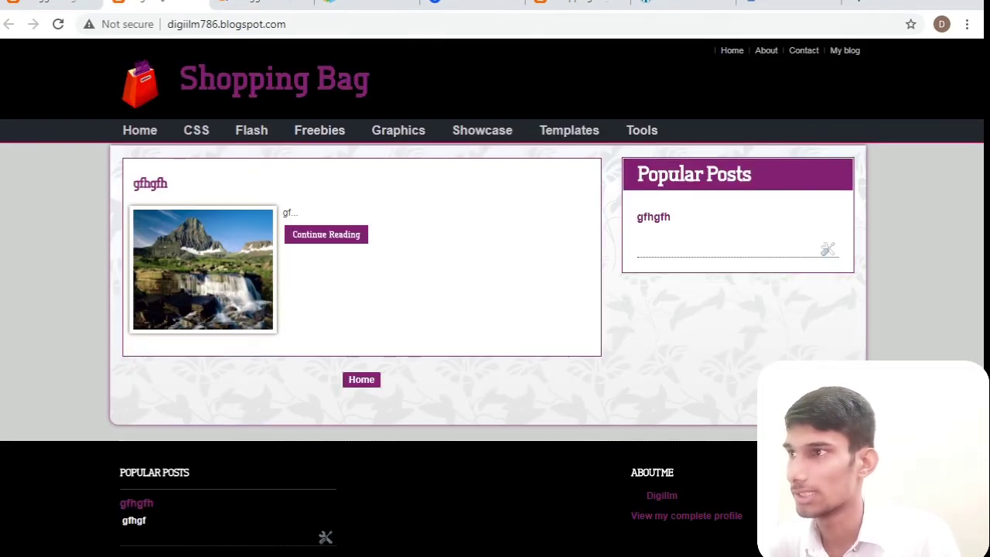
{"action": "left_click", "coordinate": [250, 3]}
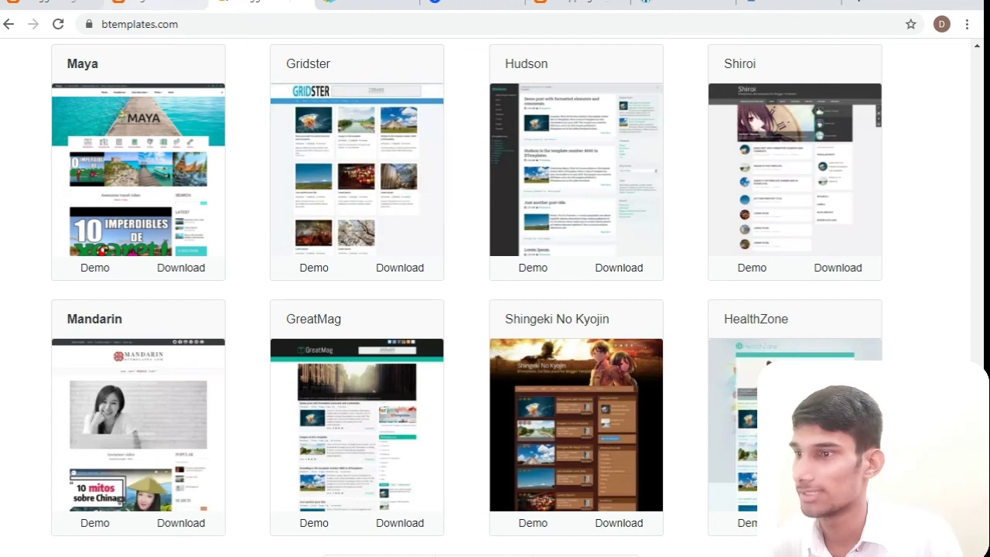
{"action": "left_click", "coordinate": [158, 4]}
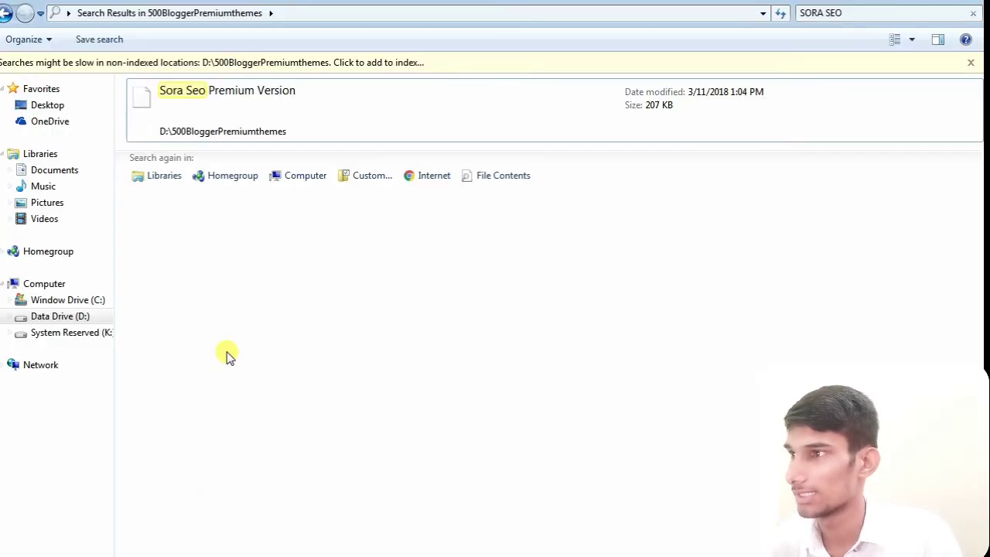
Step: Open the Sora Seo Premium Version file in Notepad, copy its entire code, and minimize the Notepad and folder windows
{"action": "left_click", "coordinate": [205, 99]}
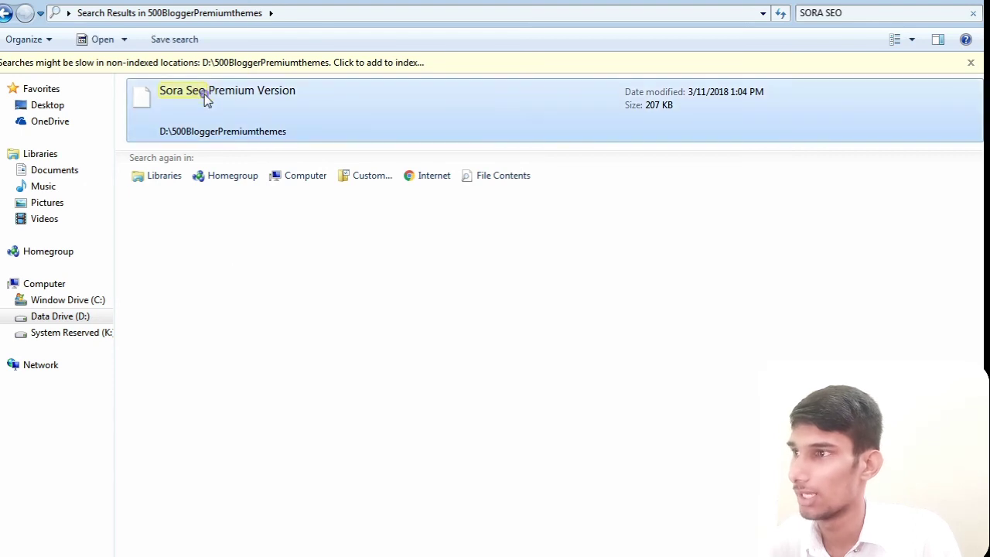
{"action": "right_click", "coordinate": [205, 93]}
{"action": "mouse_move", "coordinate": [430, 147]}
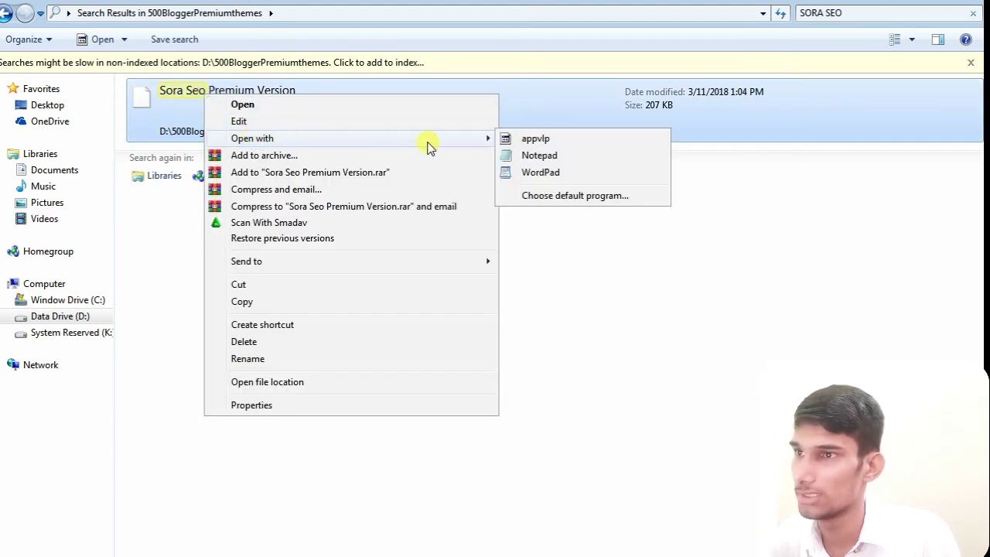
{"action": "left_click", "coordinate": [521, 155]}
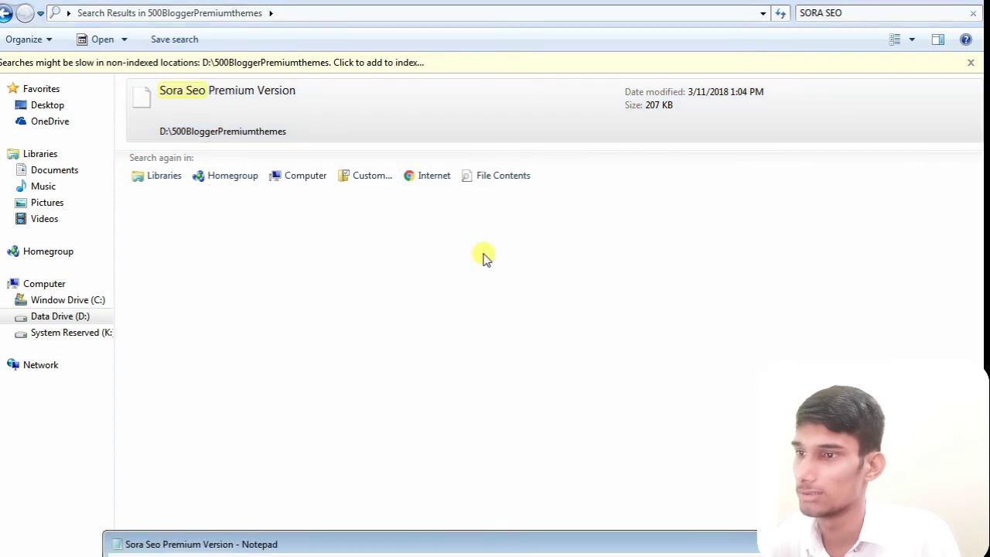
{"action": "left_click_drag", "start_coordinate": [490, 546], "coordinate": [489, 244]}
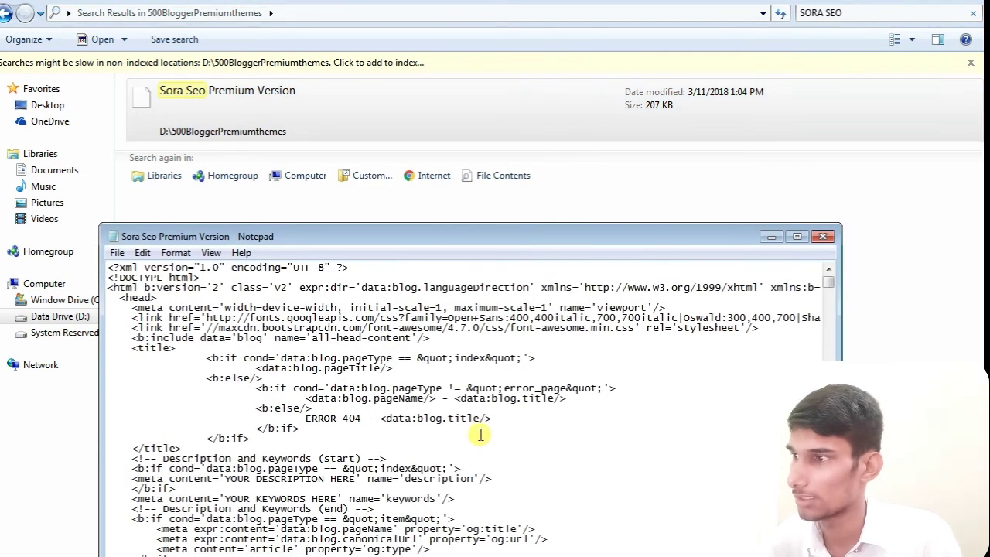
{"action": "key", "text": "ctrl+a"}
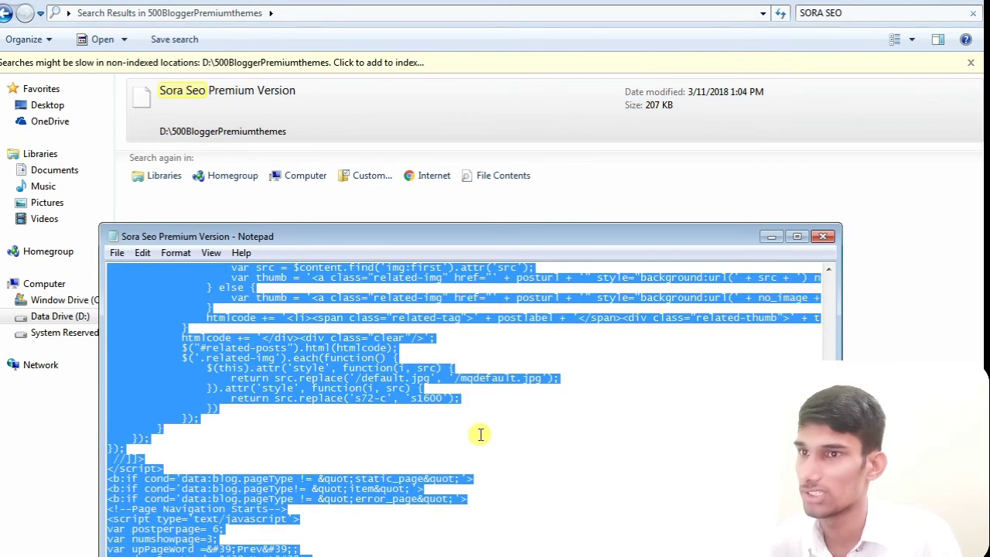
{"action": "left_click", "coordinate": [772, 237]}
{"action": "left_click", "coordinate": [920, 2]}
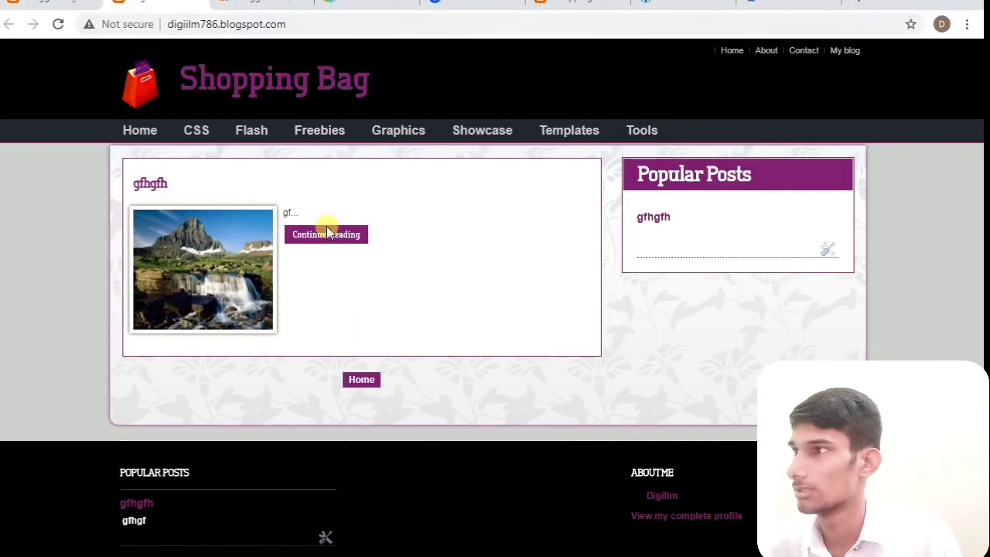
Step: Replace the entire theme HTML of the DigiIlm blog in Blogger with the copied Sora Seo code and save the theme
{"action": "left_click", "coordinate": [73, 7]}
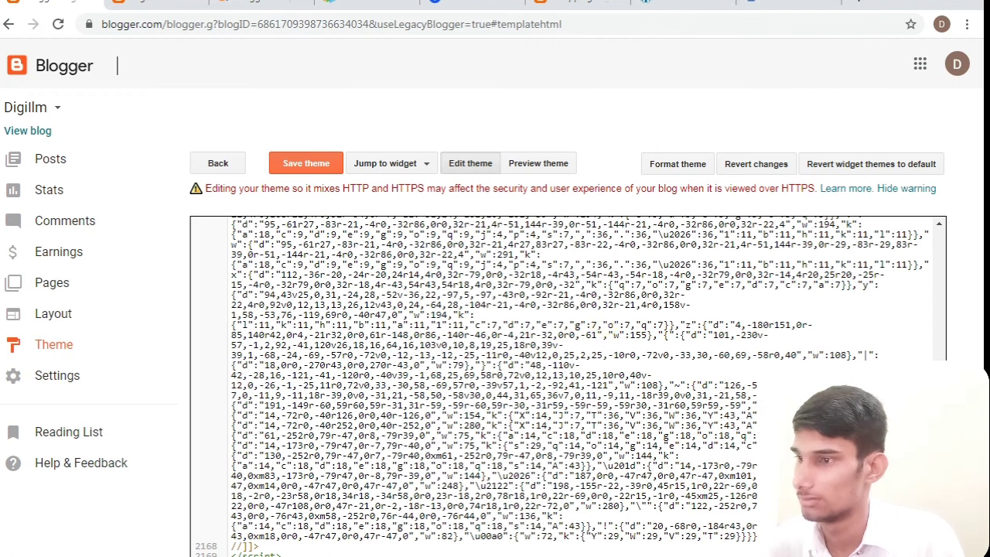
{"action": "key", "text": "ctrl+a"}
{"action": "key", "text": "ctrl+v"}
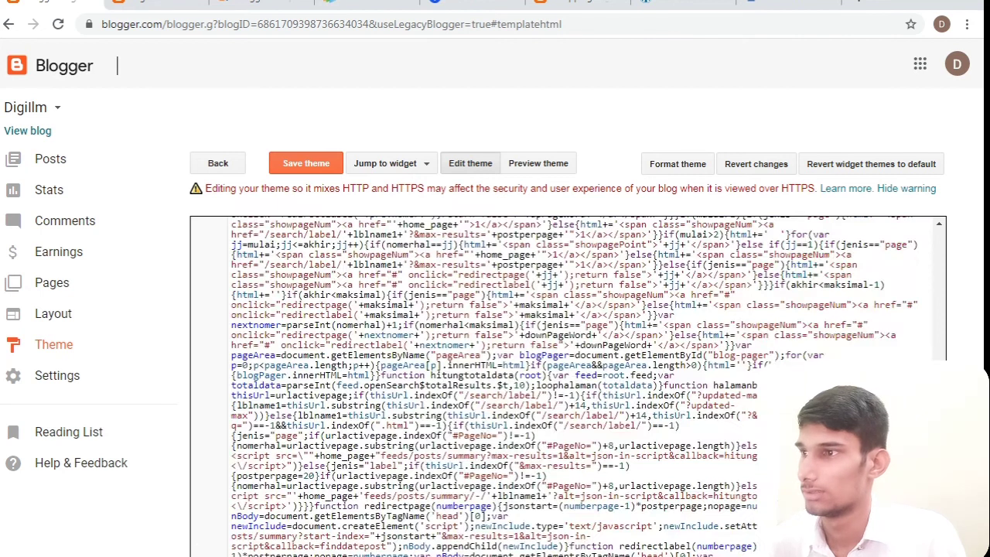
{"action": "left_click", "coordinate": [307, 166]}
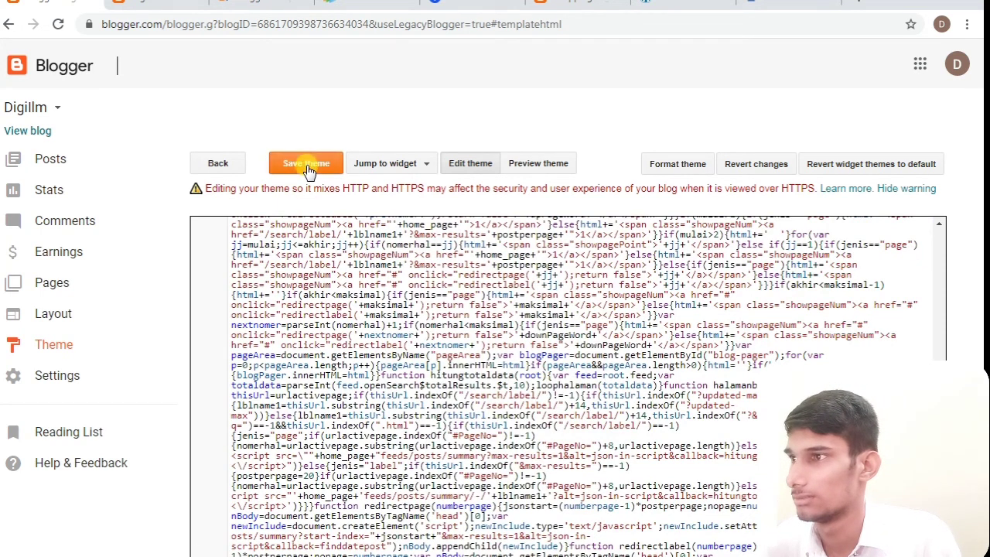
Step: Reload the live DigiIlm blog and look through its home page with the Sora Seo theme
{"action": "left_click", "coordinate": [158, 4]}
{"action": "left_click", "coordinate": [58, 24]}
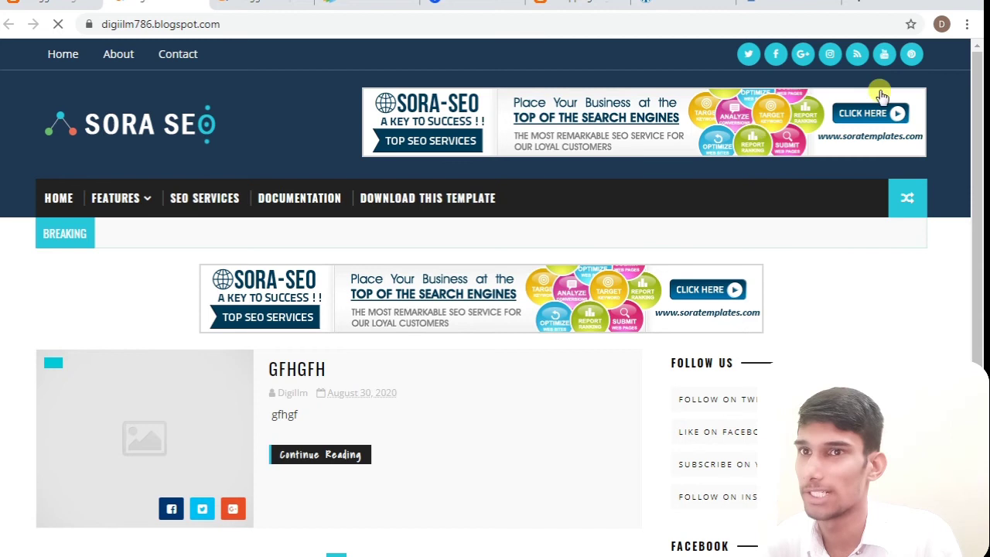
{"action": "left_click_drag", "start_coordinate": [972, 100], "coordinate": [980, 358]}
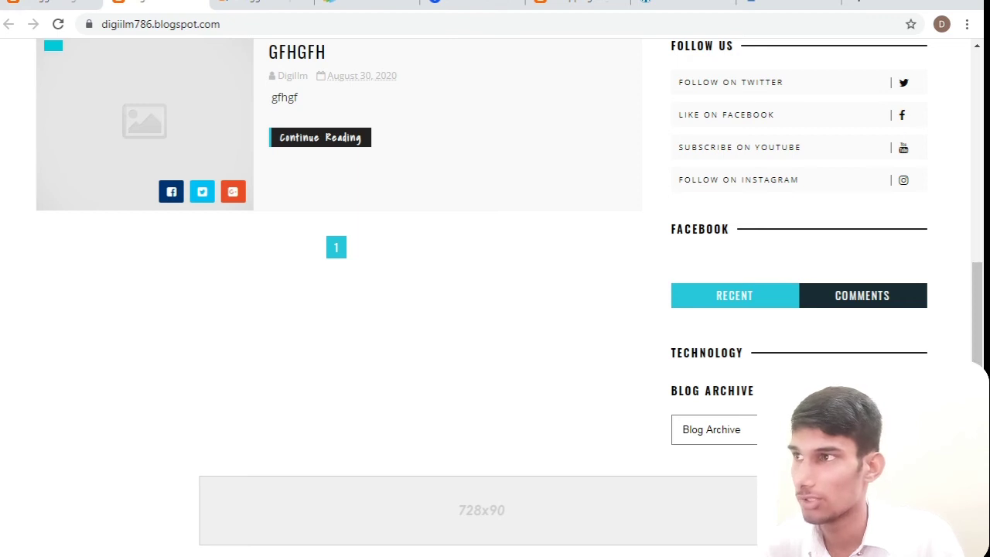
Step: Compare the btemplates.com gallery and the Shopping Bag demo page with the layout of the live DigiIlm blog
{"action": "left_click", "coordinate": [263, 4]}
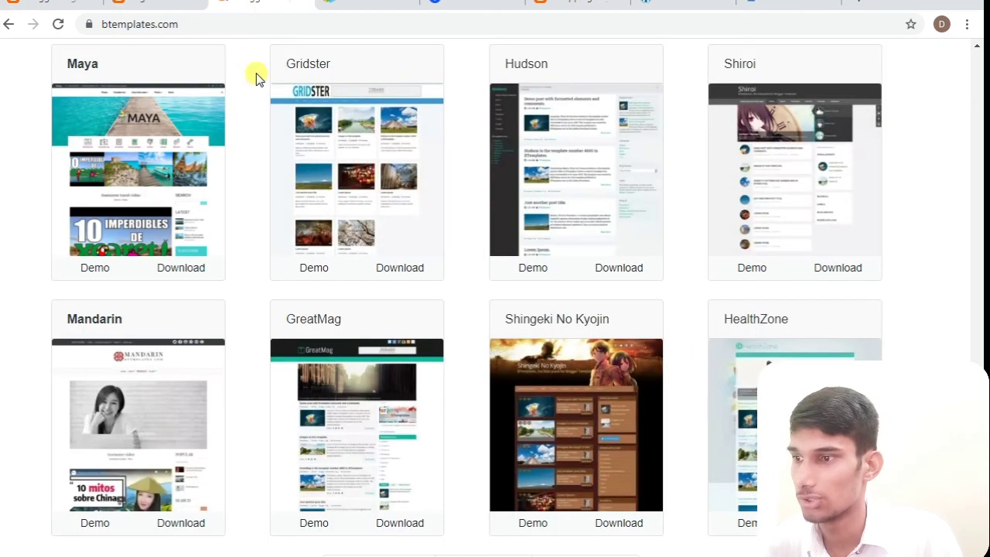
{"action": "left_click", "coordinate": [576, 4]}
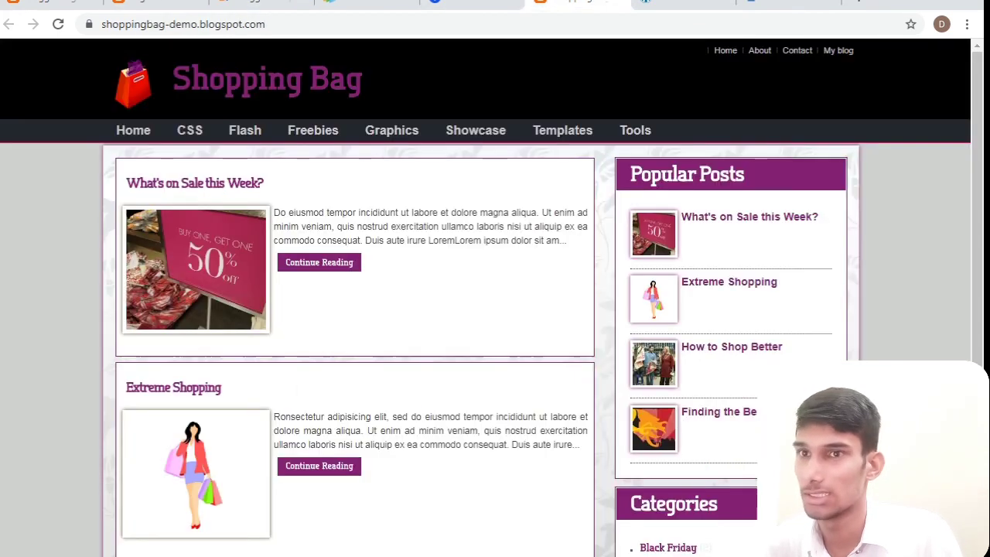
{"action": "left_click_drag", "start_coordinate": [977, 116], "coordinate": [977, 320]}
{"action": "scroll", "coordinate": [494, 294], "scroll_direction": "down", "scroll_amount": 3}
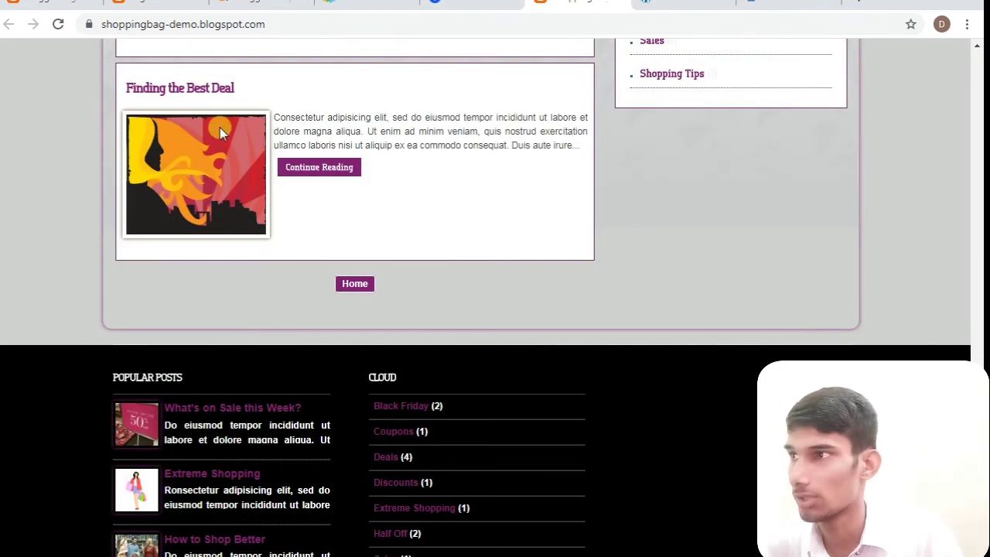
{"action": "left_click", "coordinate": [155, 4]}
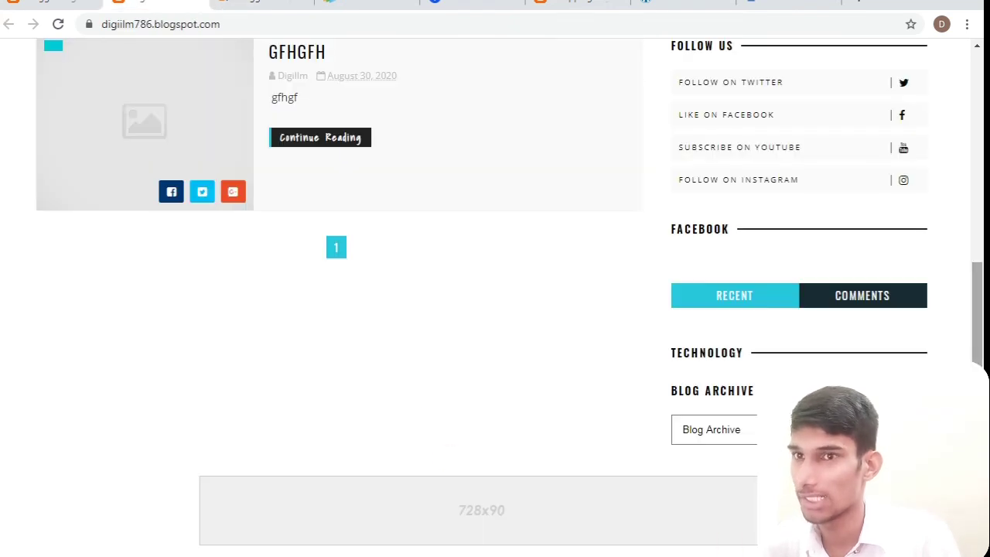
{"action": "scroll", "coordinate": [981, 324], "scroll_direction": "up", "scroll_amount": 5}
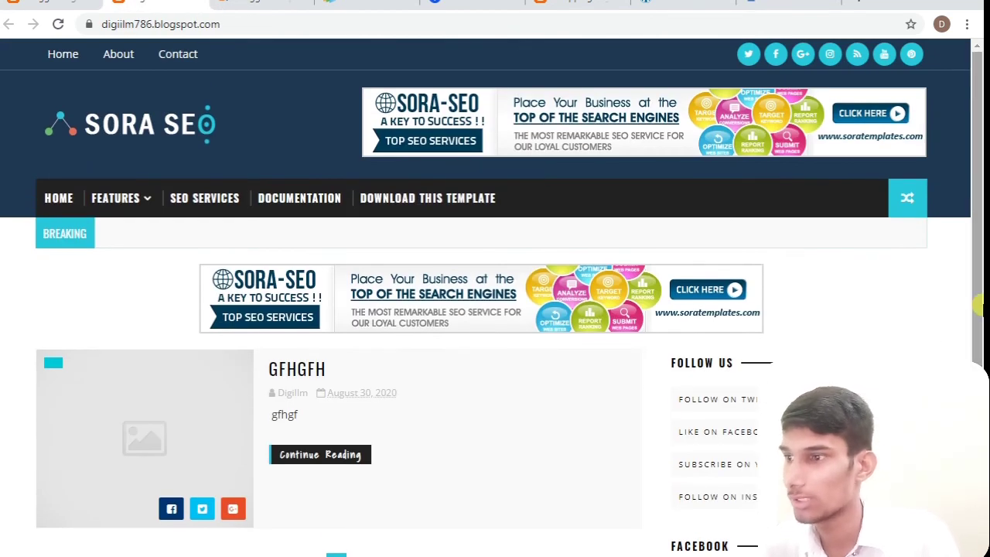
{"action": "scroll", "coordinate": [978, 305], "scroll_direction": "down", "scroll_amount": 5}
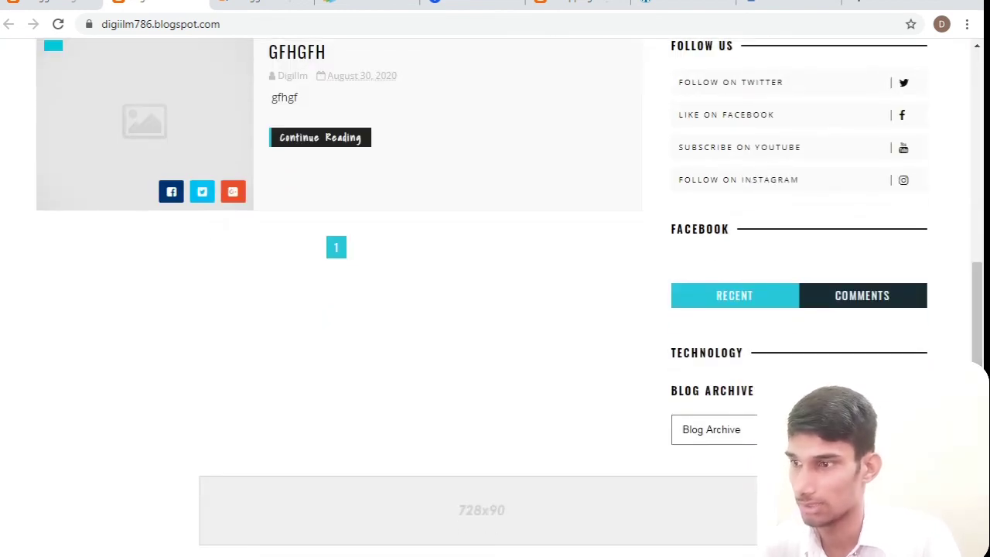
{"action": "scroll", "coordinate": [978, 309], "scroll_direction": "up", "scroll_amount": 5}
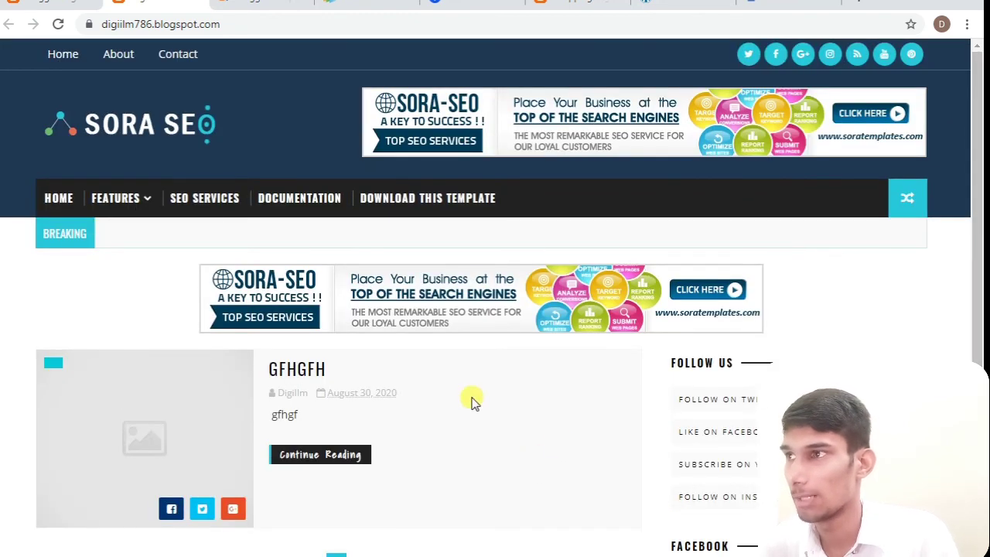
Step: Close every browser tab except Blogger and the live DigiIlm blog, and look over the blog's home page
{"action": "left_click", "coordinate": [263, 6]}
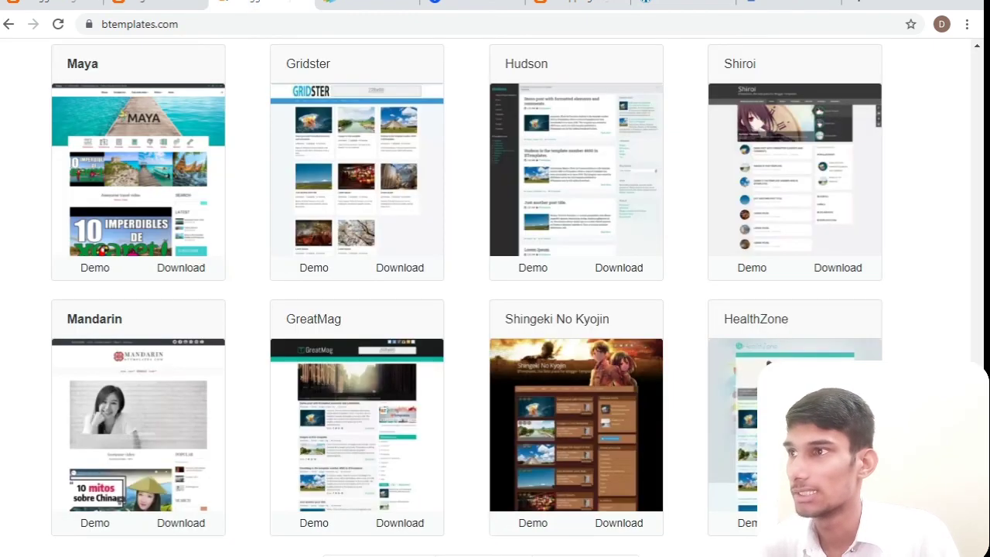
{"action": "left_click", "coordinate": [306, 4]}
{"action": "left_click", "coordinate": [305, 5]}
{"action": "left_click", "coordinate": [305, 5]}
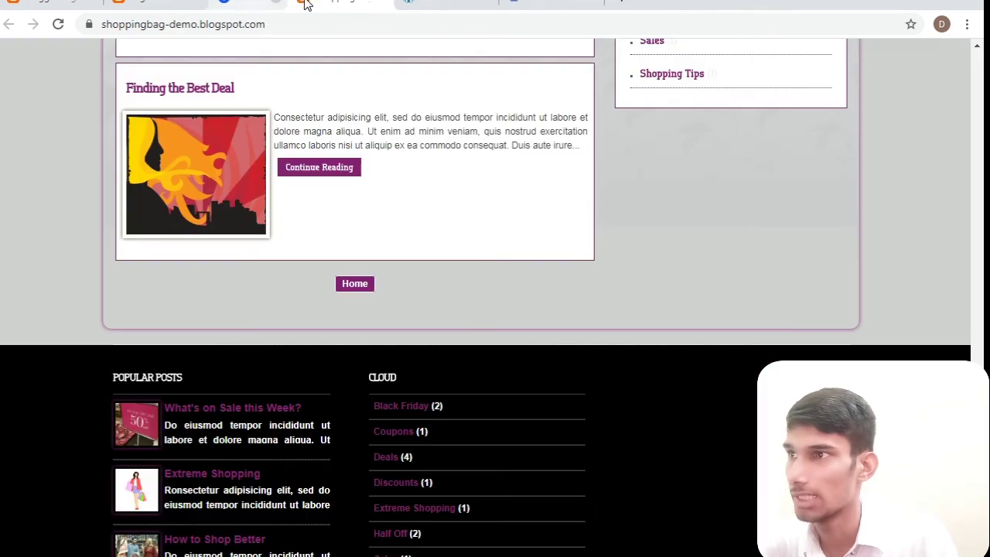
{"action": "left_click", "coordinate": [305, 5]}
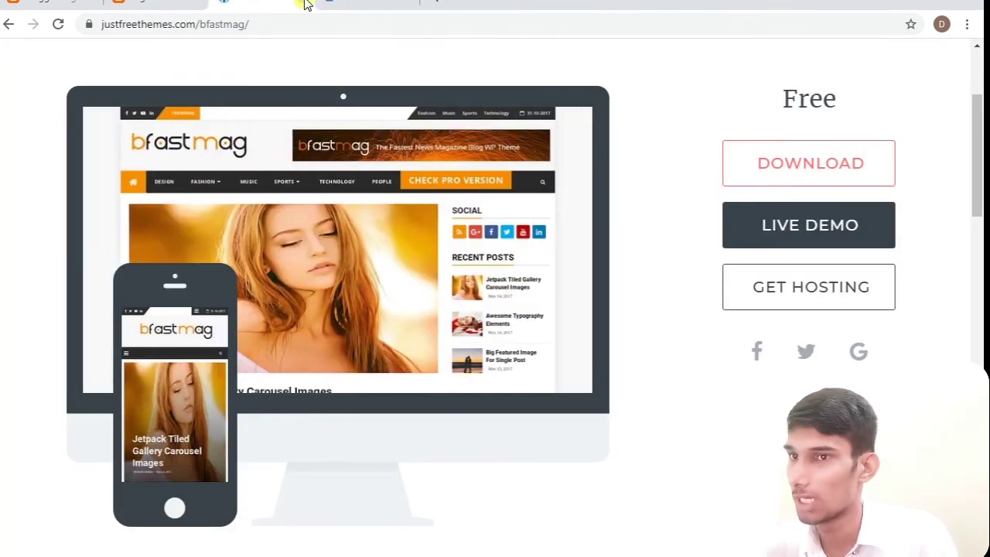
{"action": "left_click", "coordinate": [305, 5]}
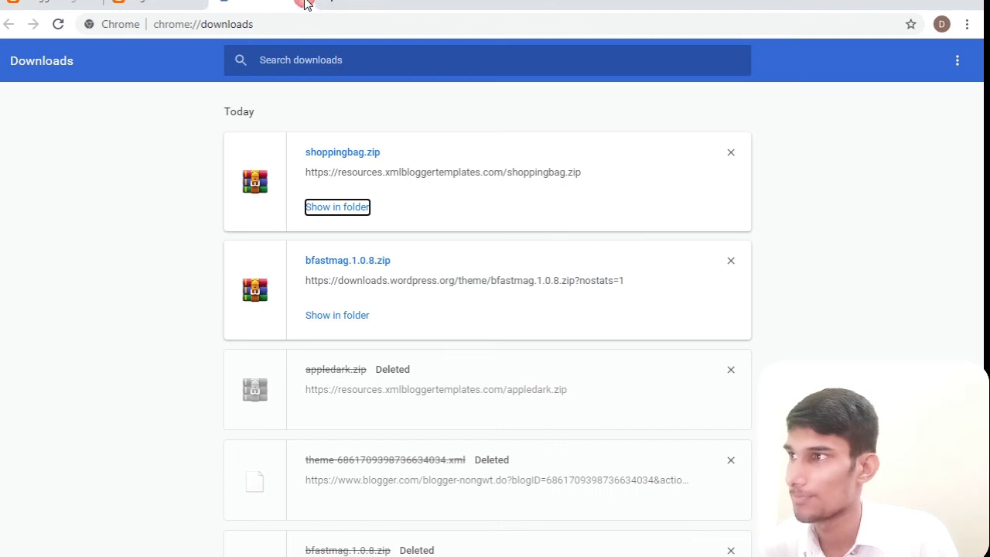
{"action": "left_click", "coordinate": [303, 5]}
{"action": "left_click", "coordinate": [303, 5]}
{"action": "left_click", "coordinate": [303, 5]}
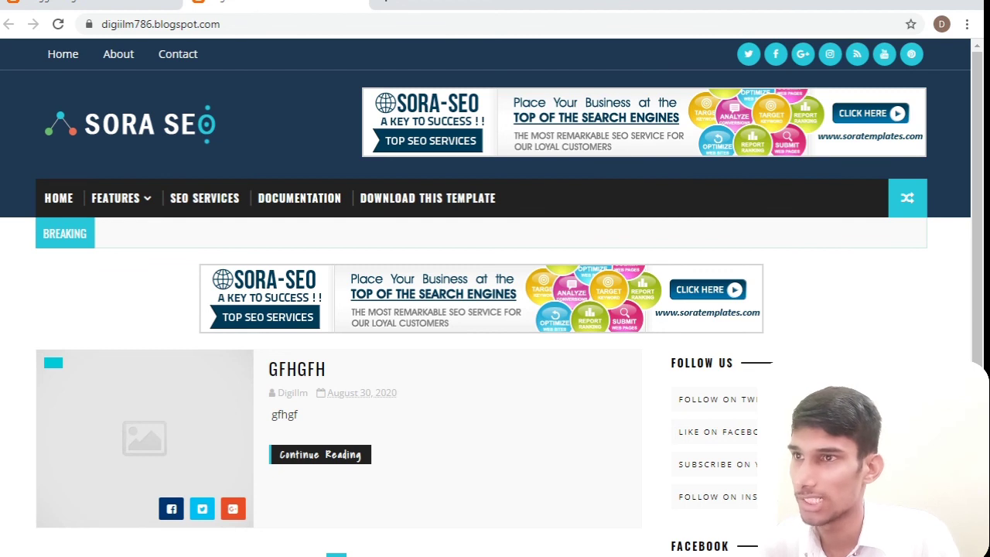
{"action": "scroll", "coordinate": [977, 189], "scroll_direction": "down", "scroll_amount": 4}
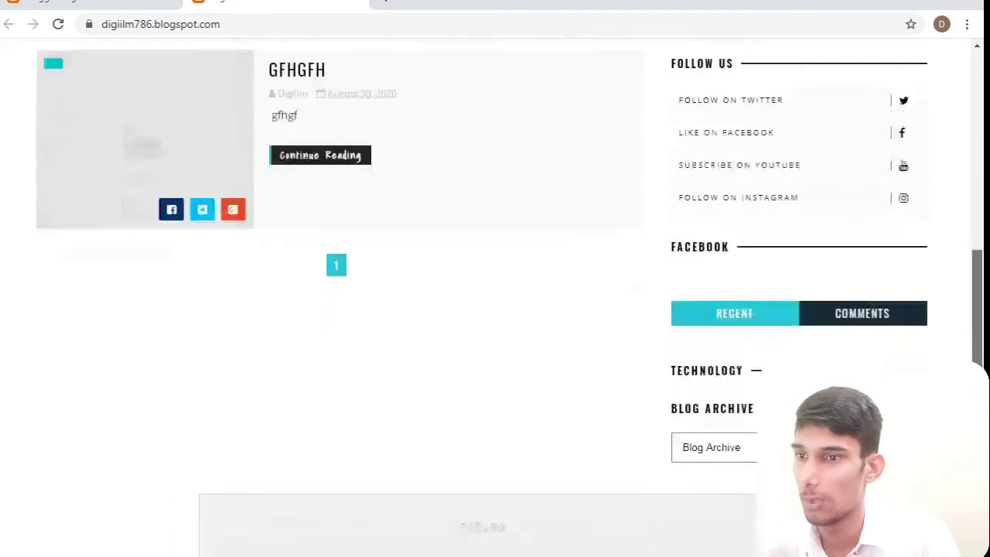
{"action": "scroll", "coordinate": [976, 232], "scroll_direction": "up", "scroll_amount": 5}
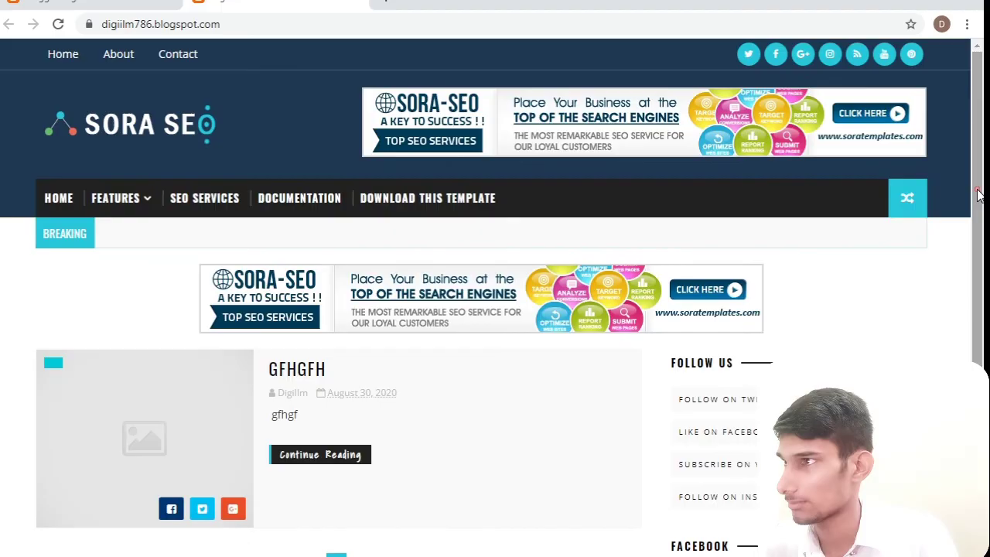
Step: Save the DigiIlm theme code again, leave the HTML editor for the Theme overview, and check the live blog
{"action": "left_click", "coordinate": [93, 5]}
{"action": "left_click", "coordinate": [306, 164]}
{"action": "left_click", "coordinate": [217, 164]}
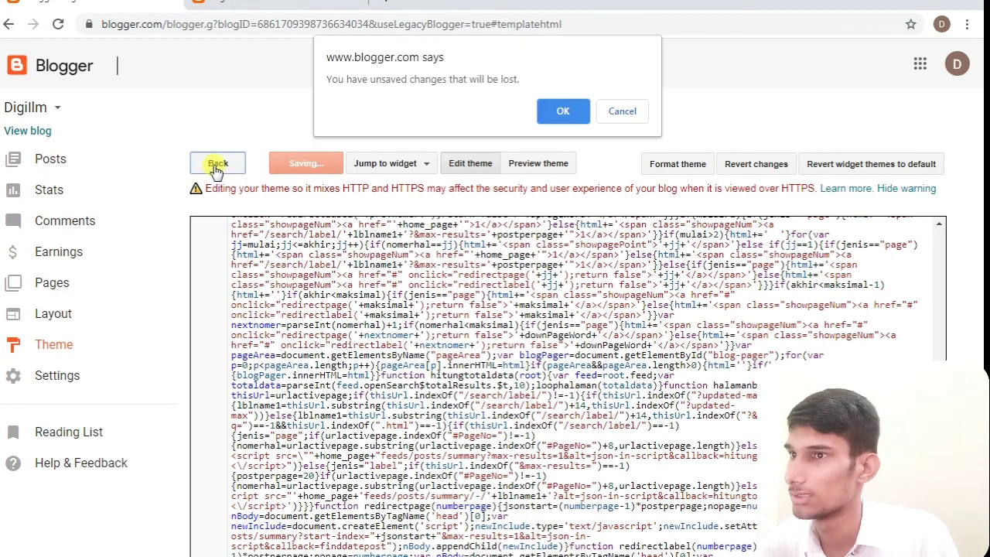
{"action": "left_click", "coordinate": [626, 114]}
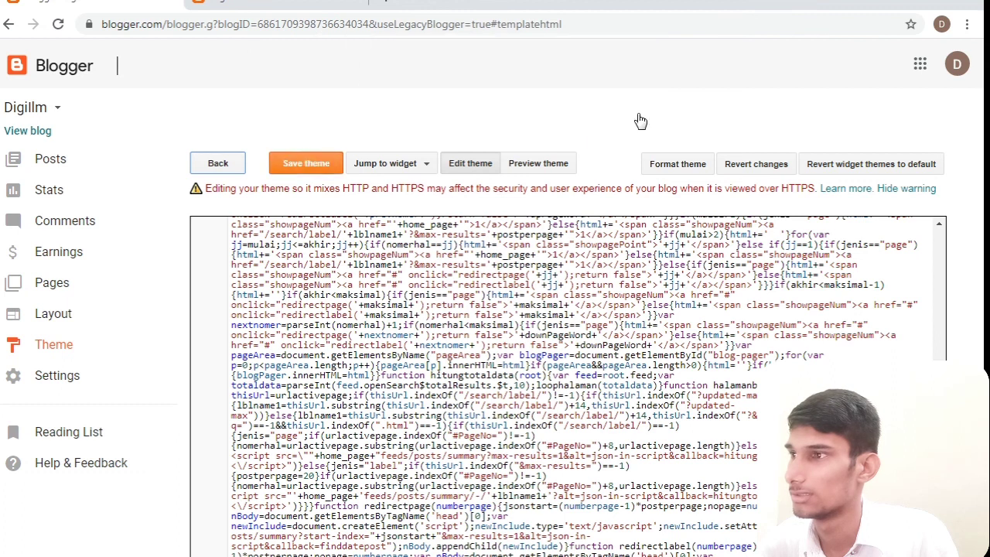
{"action": "left_click", "coordinate": [217, 164]}
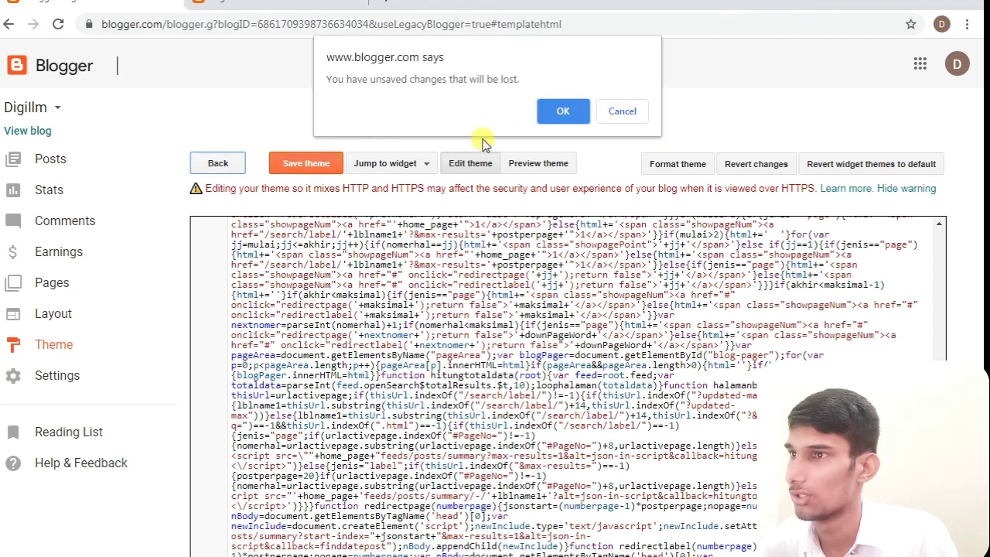
{"action": "left_click", "coordinate": [561, 108]}
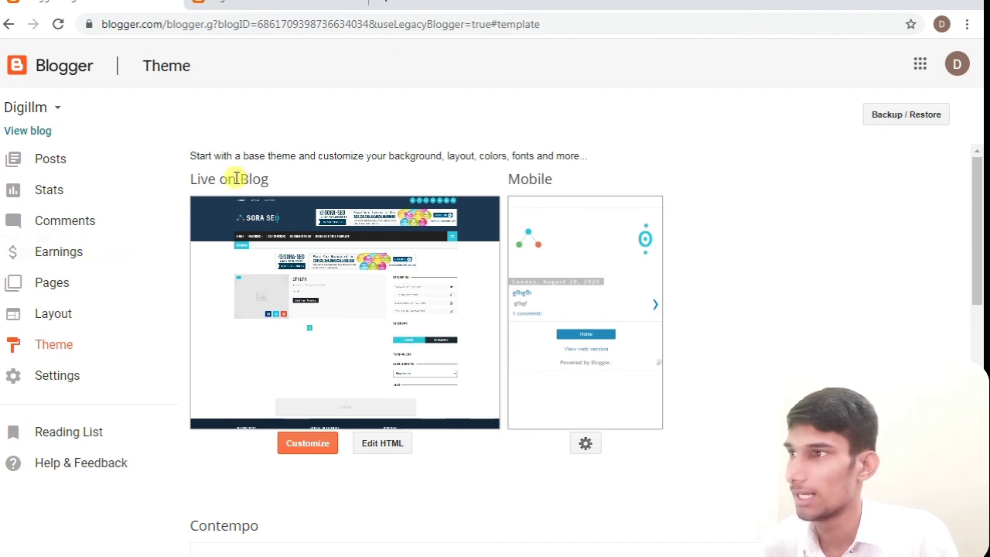
{"action": "left_click", "coordinate": [235, 263]}
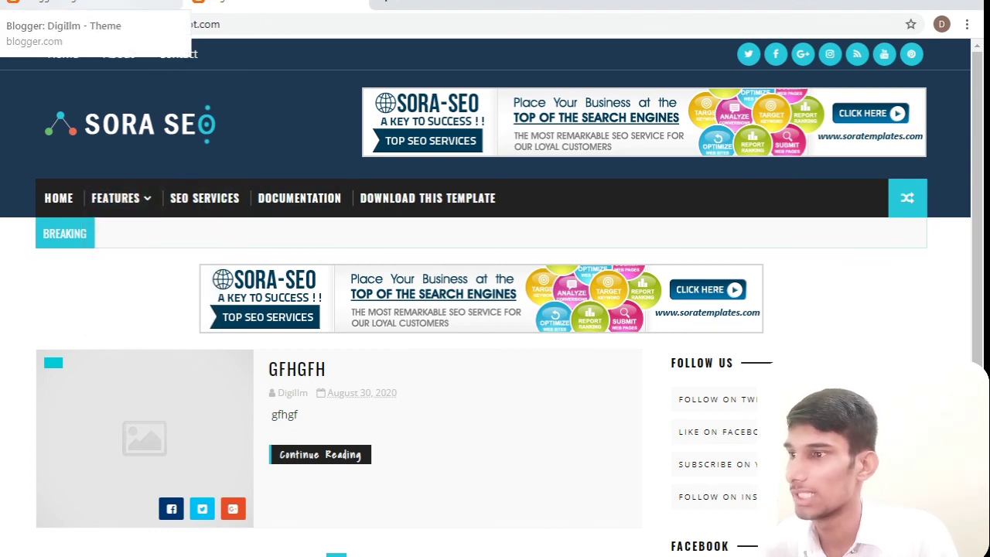
Step: Set the blog's mobile theme option to "No. Show desktop theme on mobile devices." and save it
{"action": "left_click", "coordinate": [77, 5]}
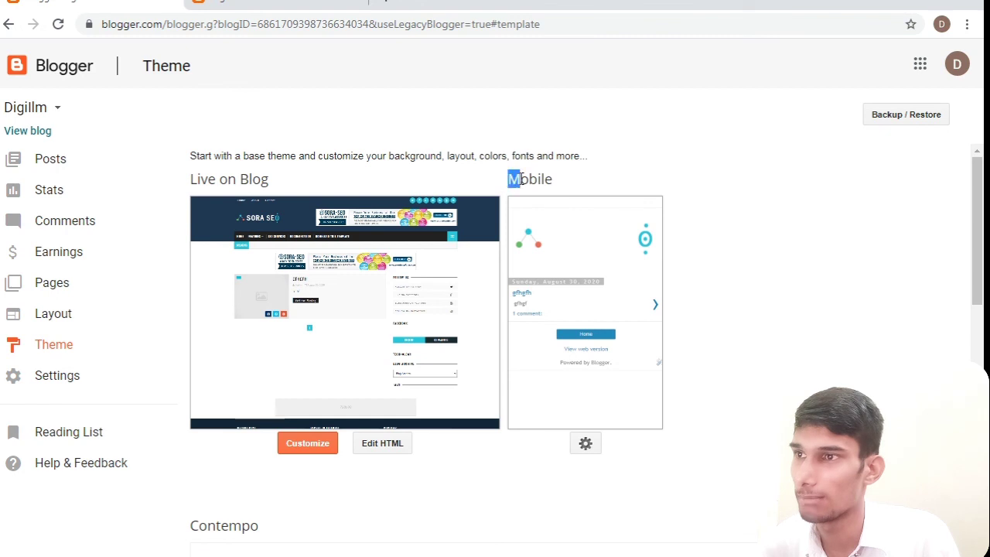
{"action": "left_click", "coordinate": [588, 444]}
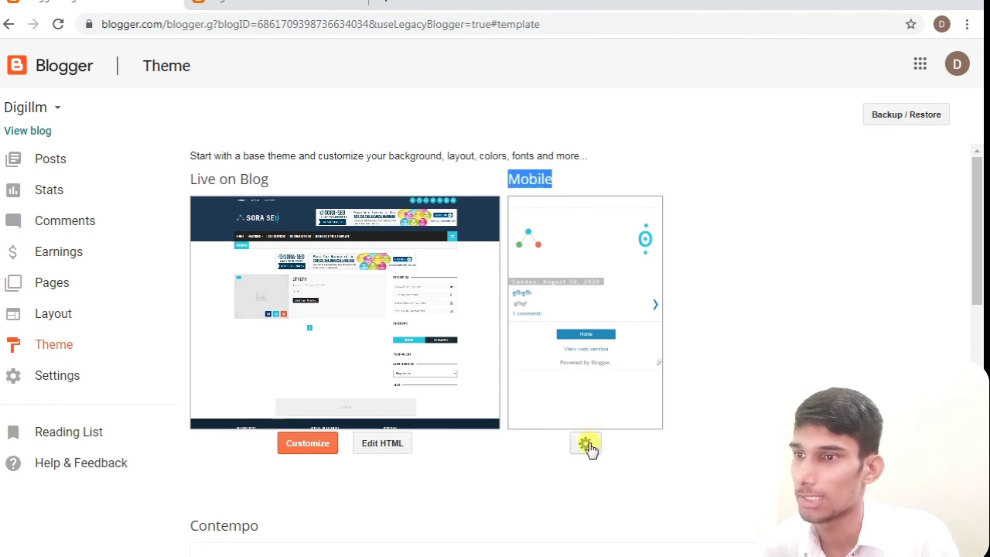
{"action": "left_click", "coordinate": [585, 446]}
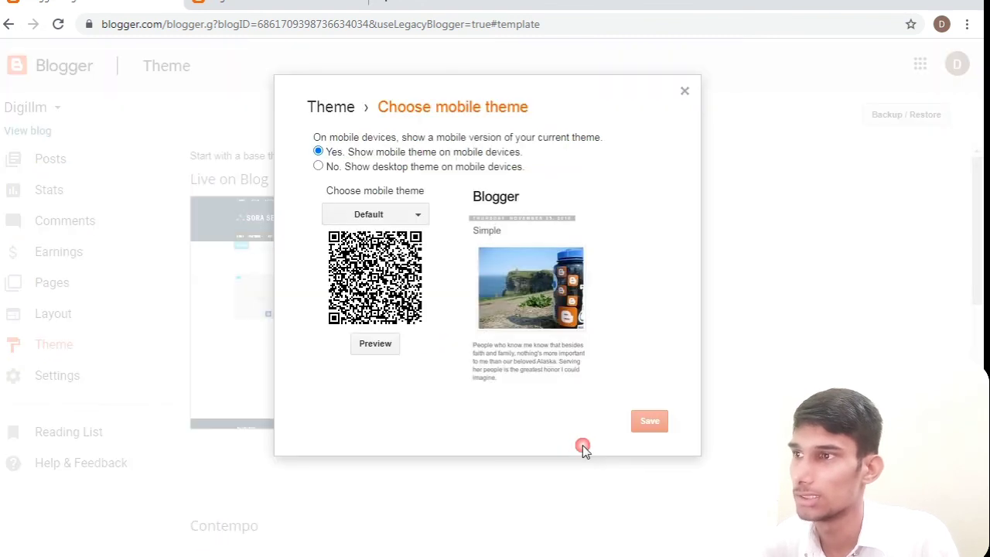
{"action": "left_click", "coordinate": [317, 167]}
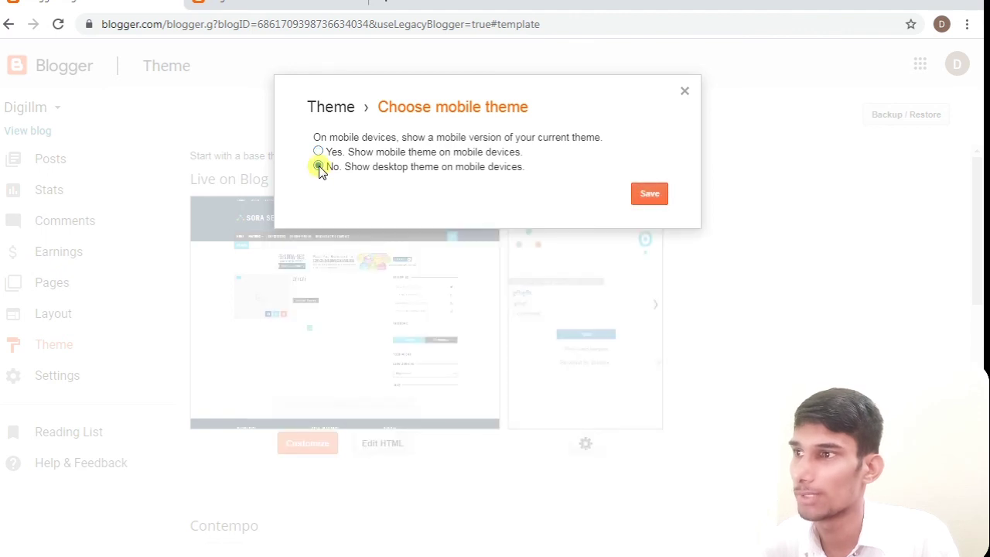
{"action": "left_click", "coordinate": [656, 199]}
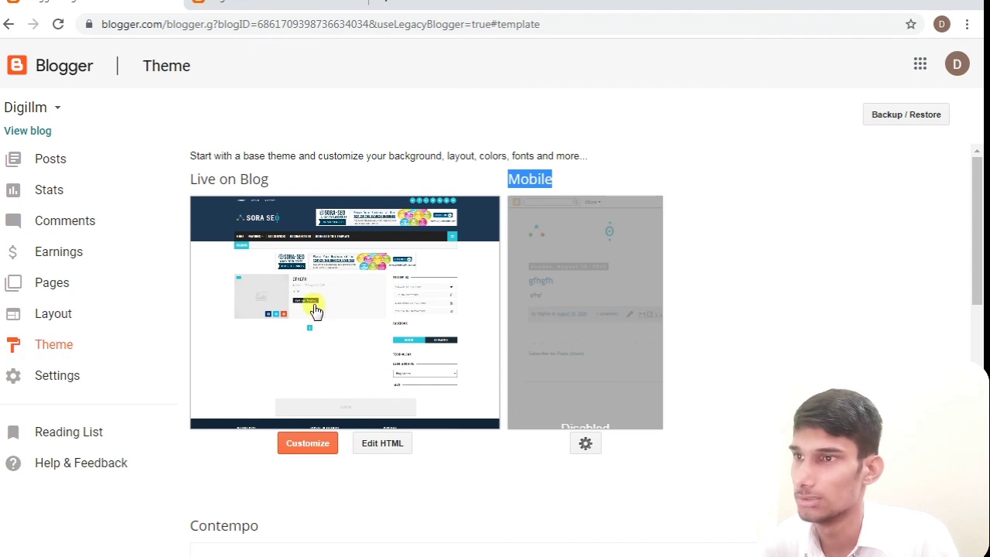
{"action": "left_click", "coordinate": [724, 297]}
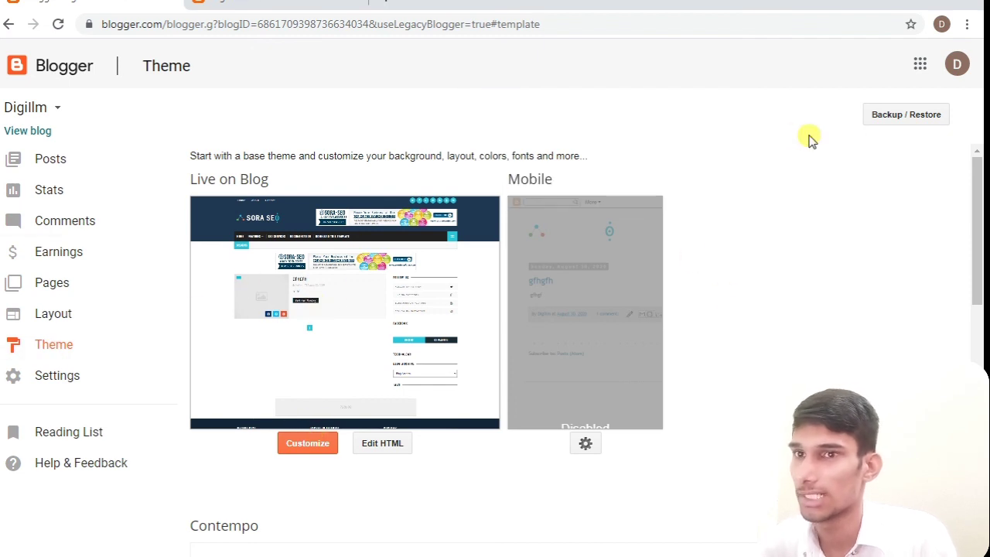
Step: Try to open the mobile address m.digiilm786.blogspot.com from the live blog's page
{"action": "left_click_drag", "start_coordinate": [978, 267], "coordinate": [975, 237]}
{"action": "left_click", "coordinate": [271, 5]}
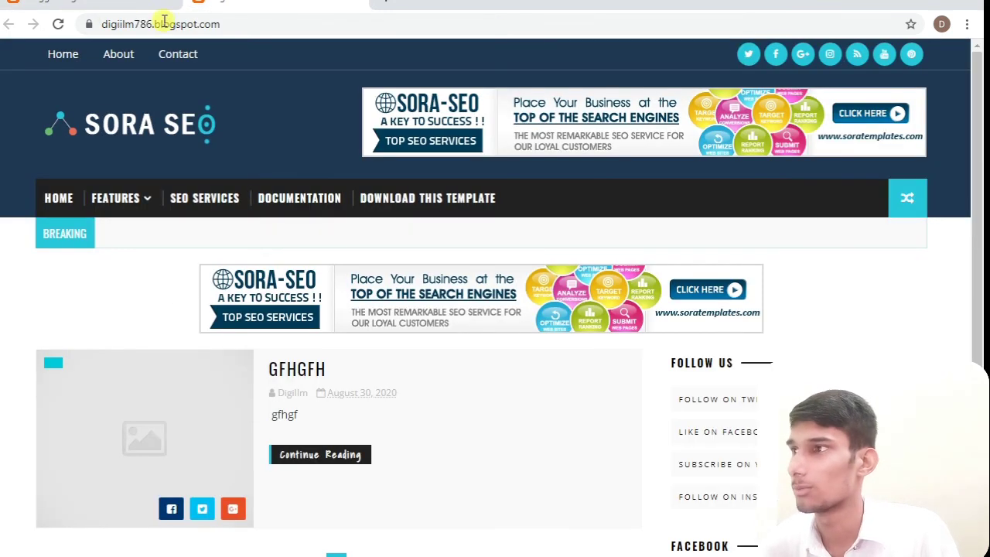
{"action": "left_click", "coordinate": [105, 23]}
{"action": "left_click", "coordinate": [105, 24]}
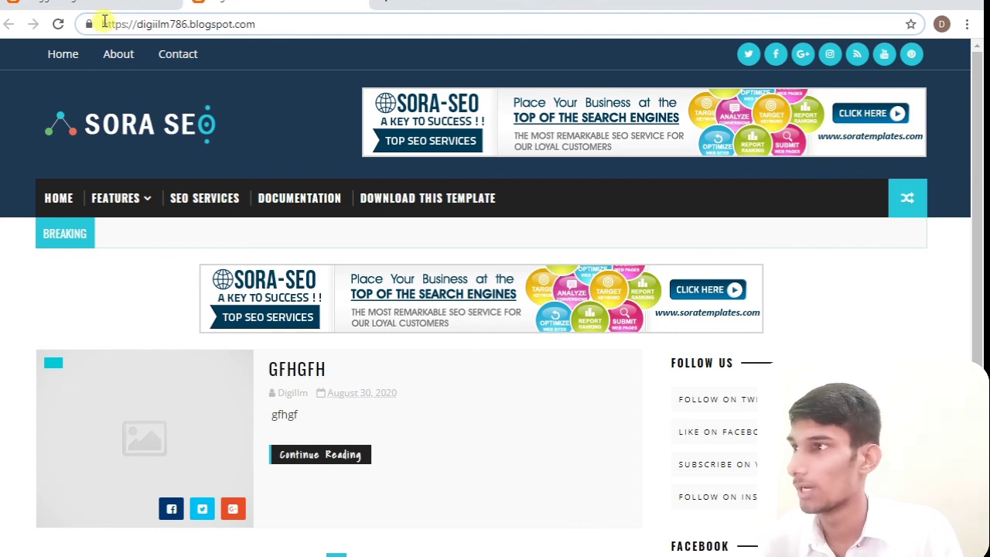
{"action": "type", "text": "m."}
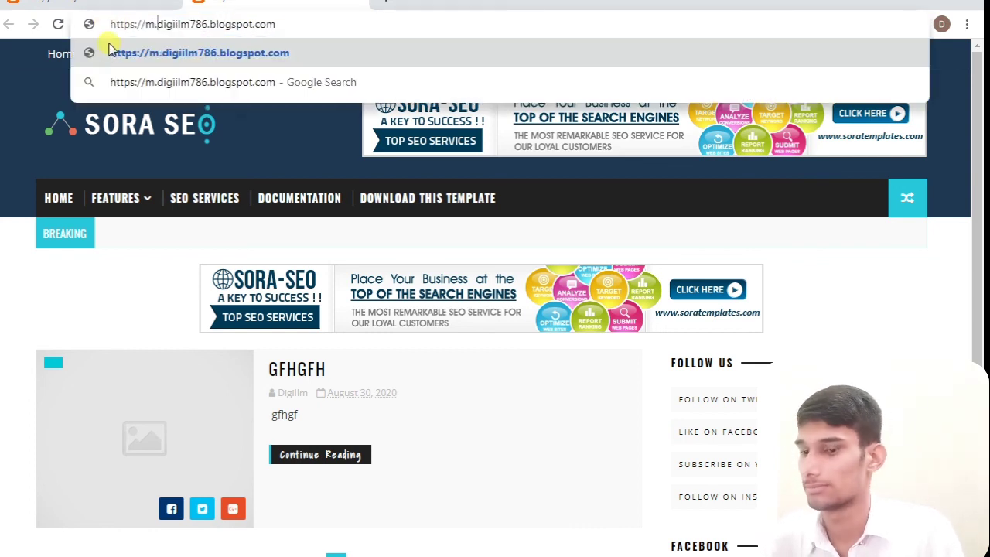
{"action": "key", "text": "Return"}
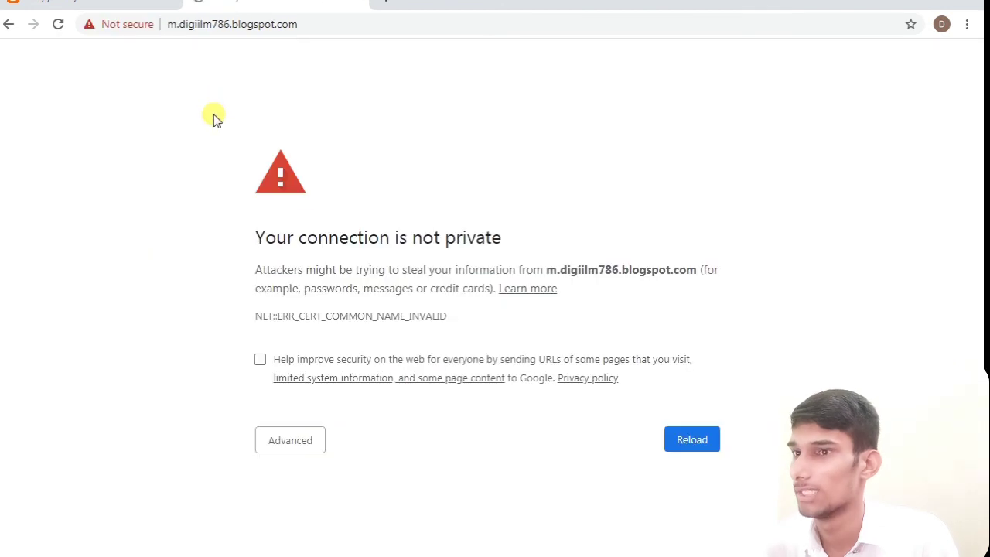
Step: Return to the Blogger Theme page and reload it, accepting the loss of unsaved changes
{"action": "key", "text": "ctrl+shift+Tab"}
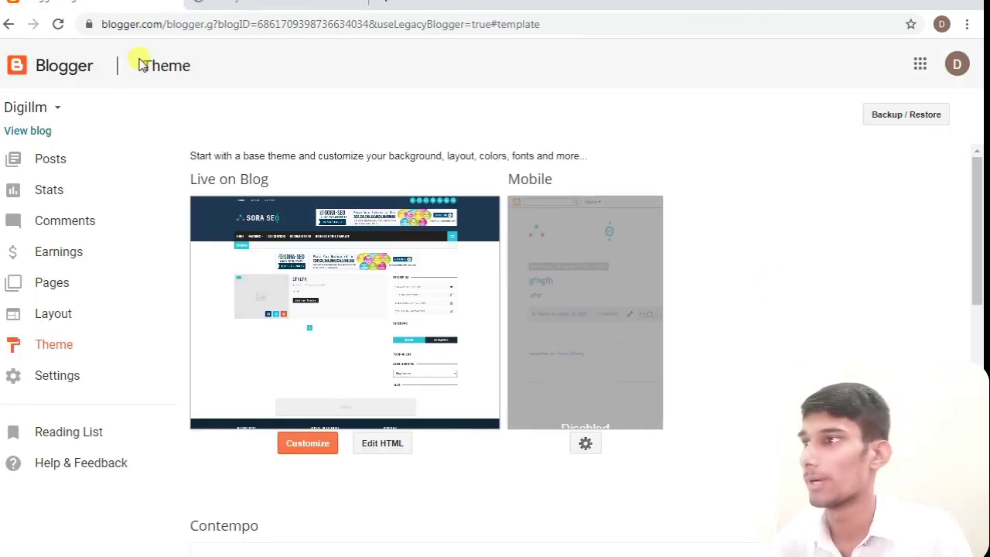
{"action": "left_click", "coordinate": [59, 24]}
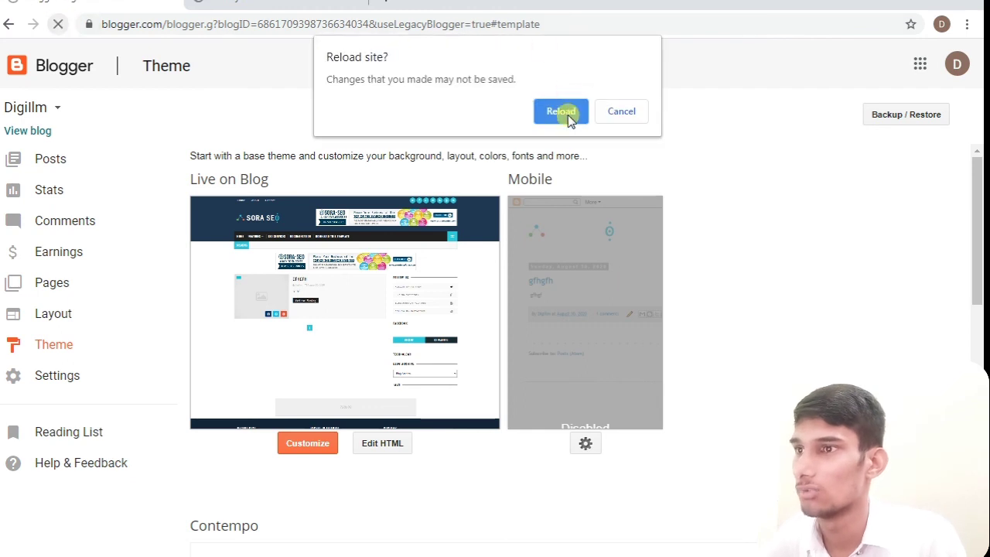
{"action": "left_click", "coordinate": [561, 112]}
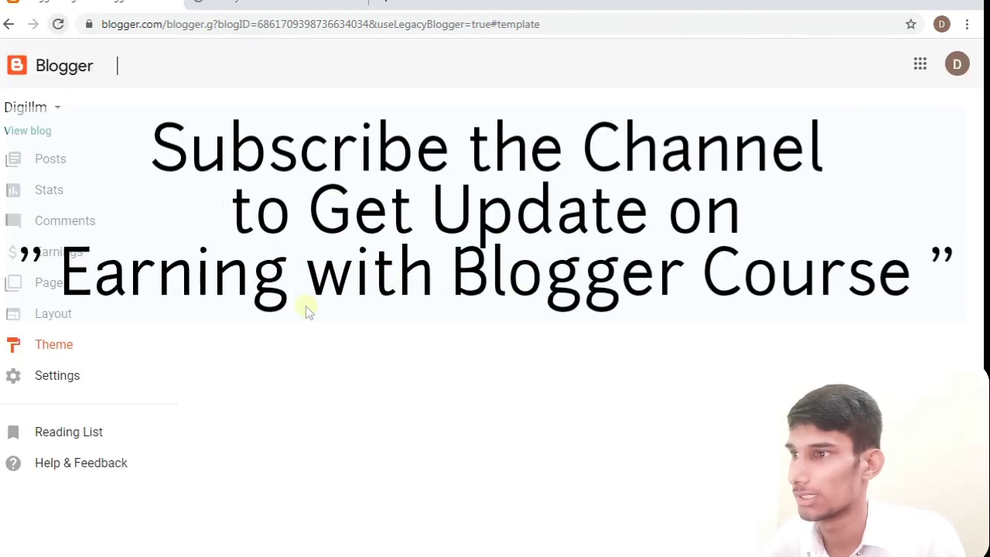